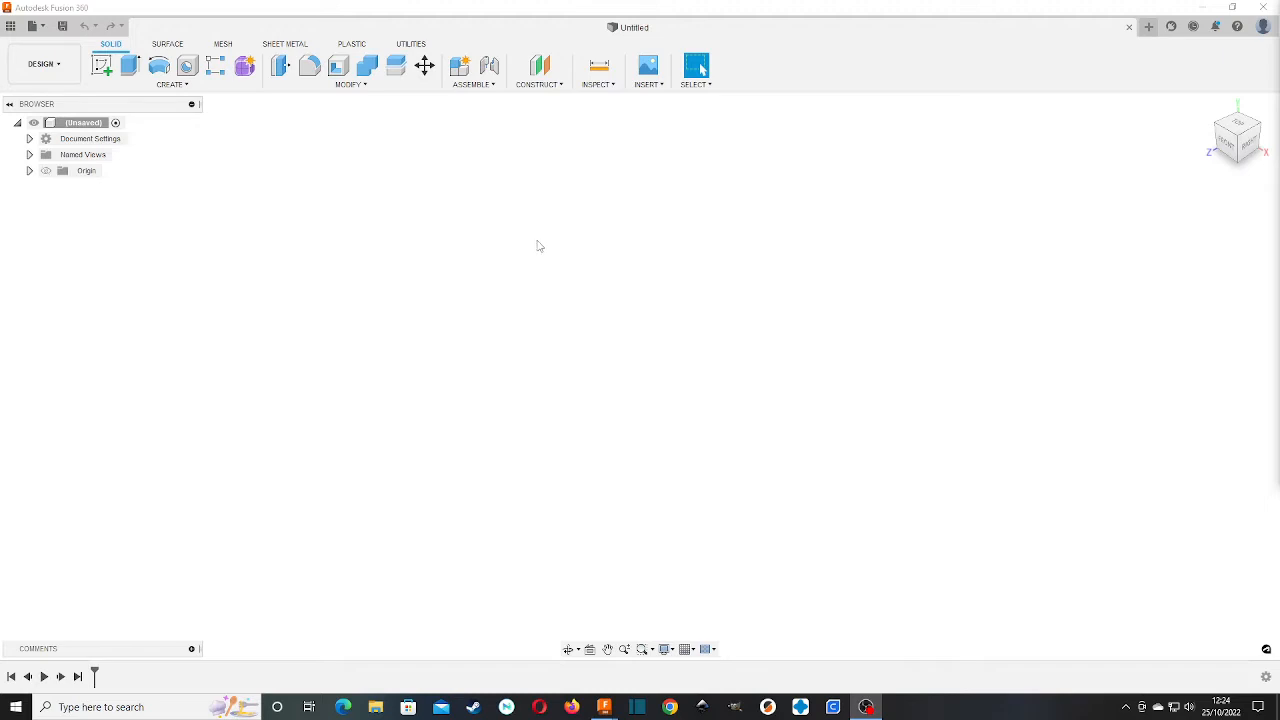
# Start a sketch on the front plane and draw a stepped line from the origin: horizontal, about 5 mm down, then horizontal again
pyautogui.click(103, 64)
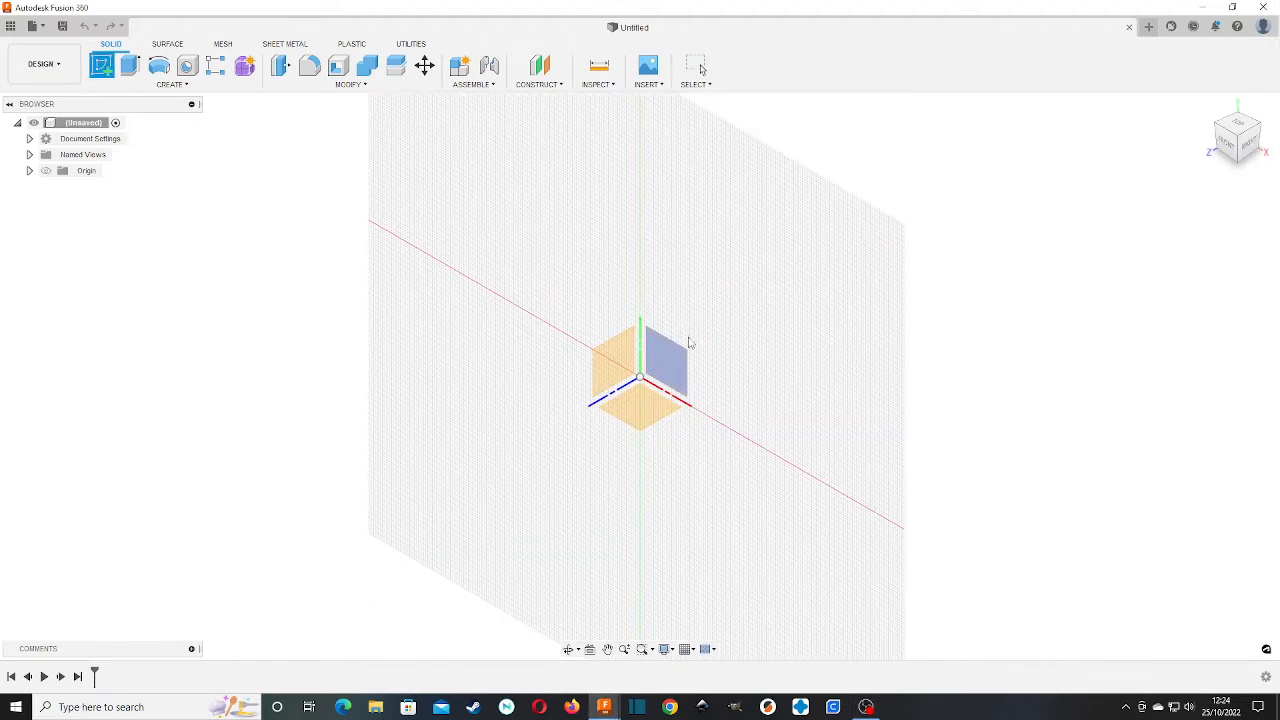
pyautogui.click(675, 364)
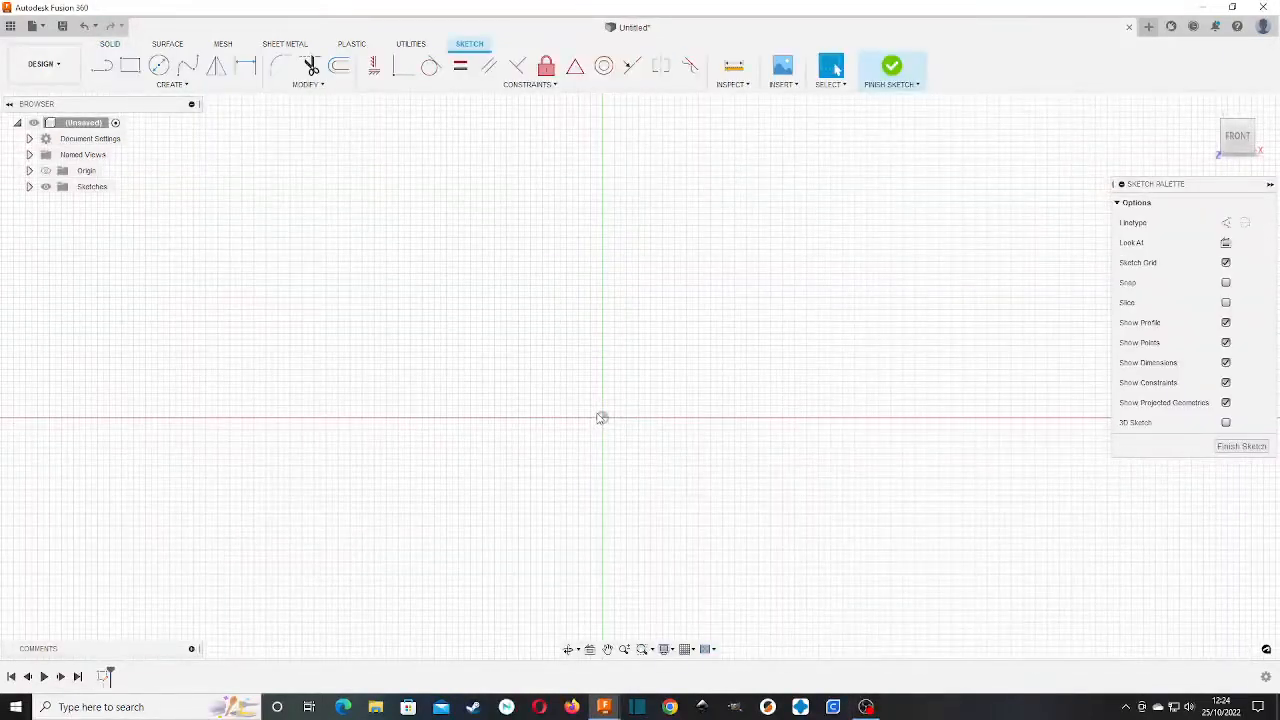
pyautogui.press('l')
pyautogui.click(603, 420)
pyautogui.click(636, 419)
pyautogui.scroll(3, 638, 444)
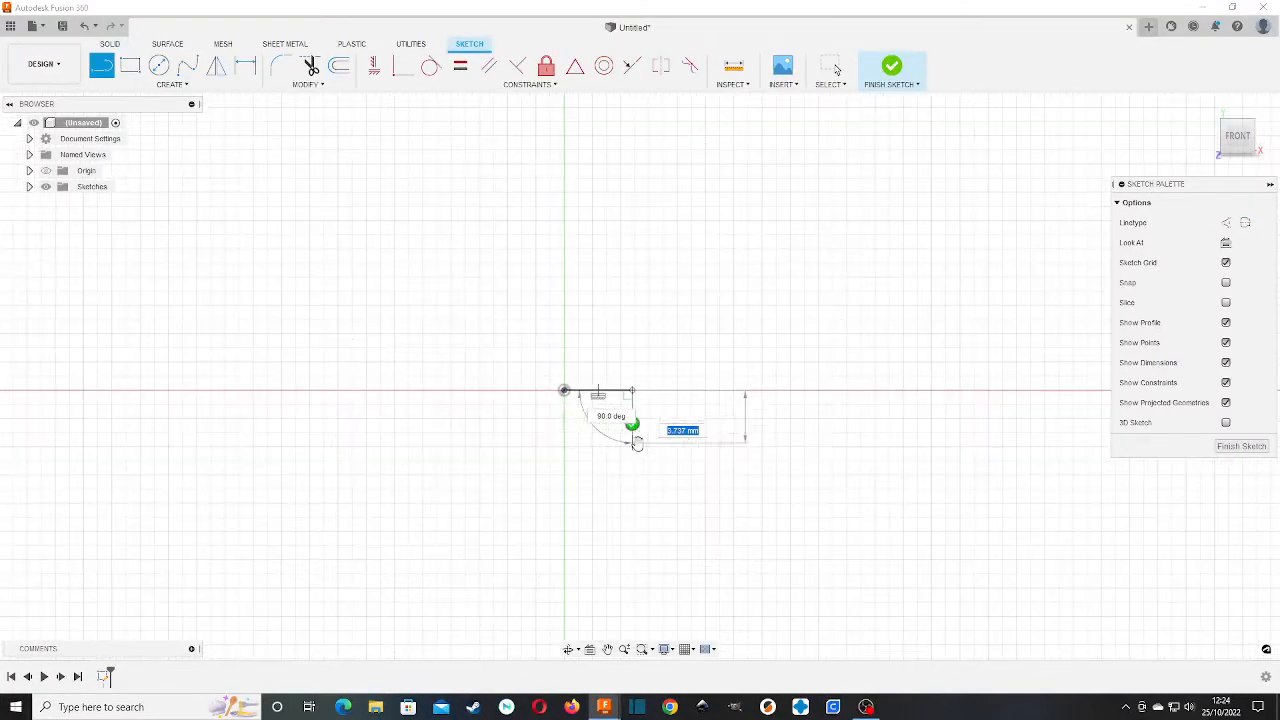
pyautogui.press('Escape')
pyautogui.click(633, 392)
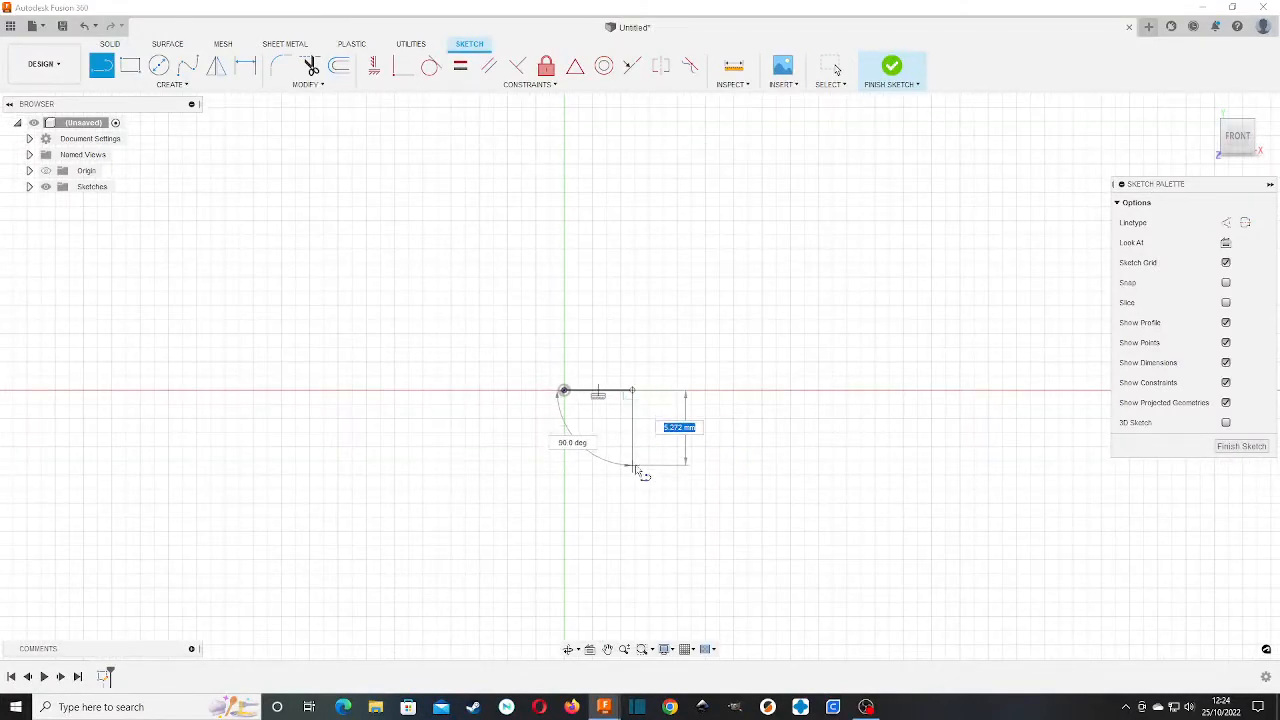
pyautogui.click(632, 470)
pyautogui.click(763, 470)
# Close the profile with a slanted edge, a horizontal base and a long vertical edge back up to the origin
pyautogui.moveTo(783, 558); pyautogui.dragTo(756, 331, button='middle')
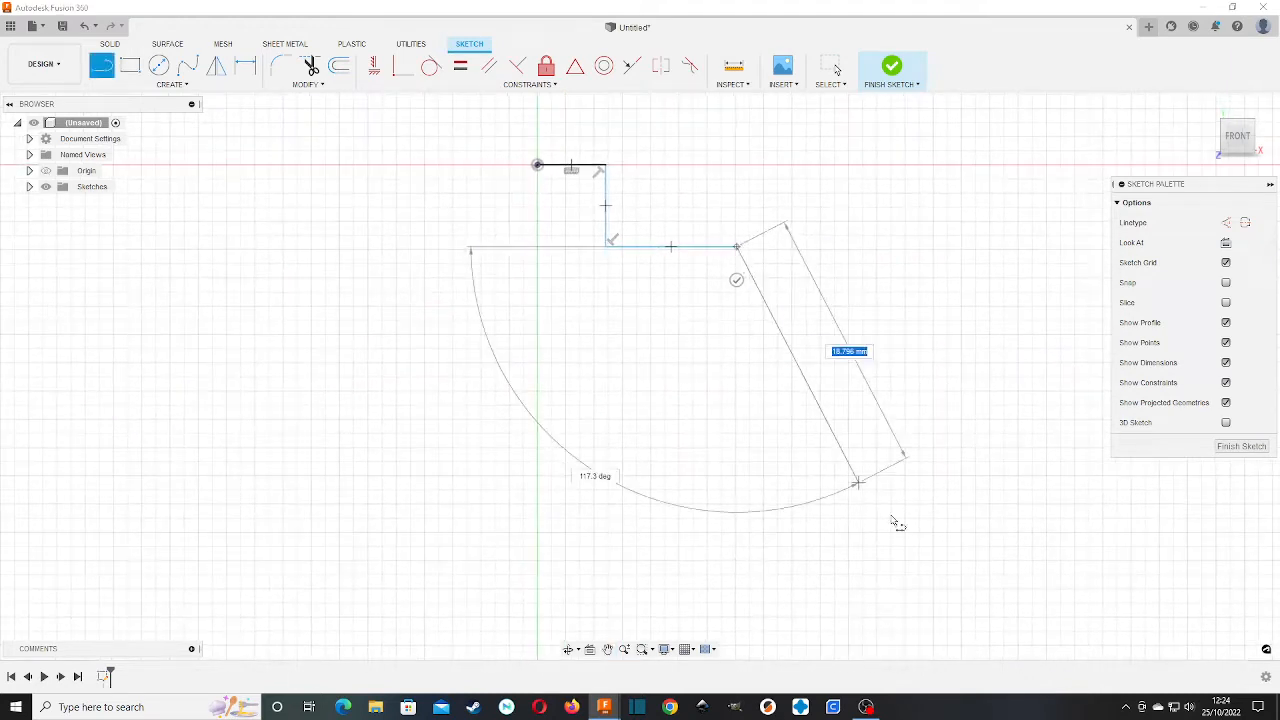
pyautogui.click(910, 535)
pyautogui.click(538, 535)
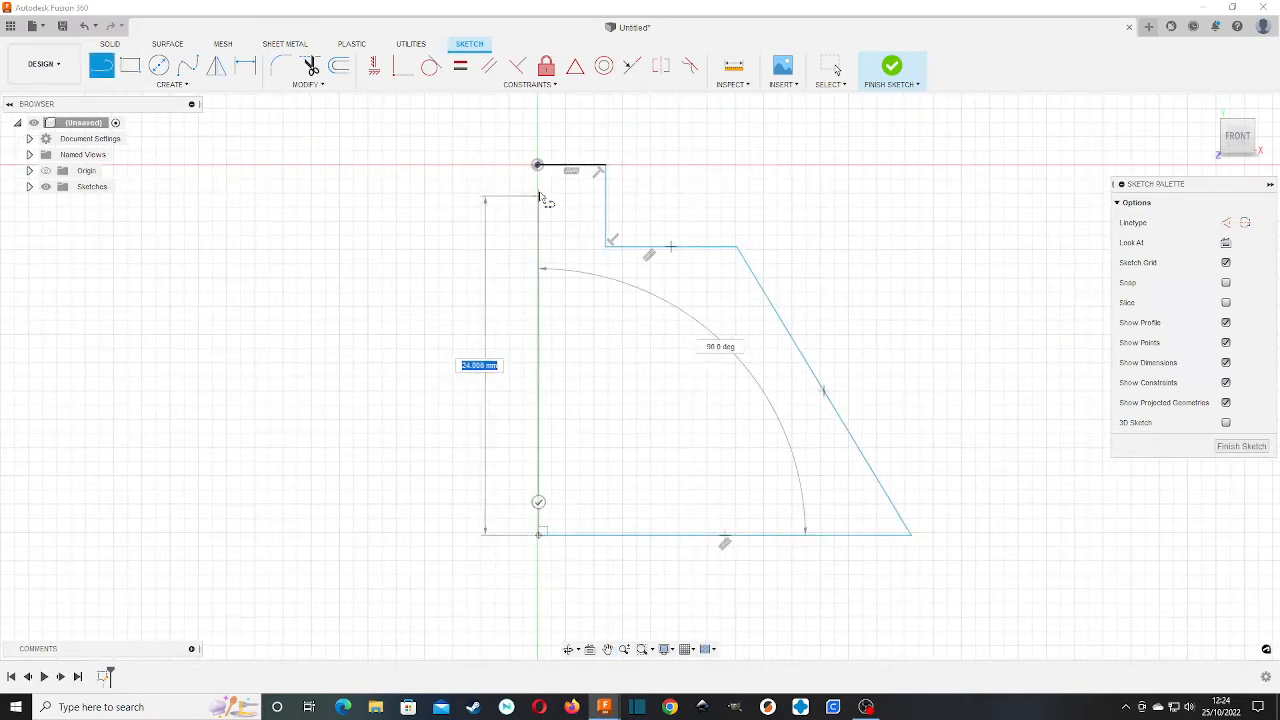
pyautogui.click(538, 165)
pyautogui.press('Escape')
# Delete the automatic perpendicular and parallel constraints from the profile's step and base edges
pyautogui.click(614, 239)
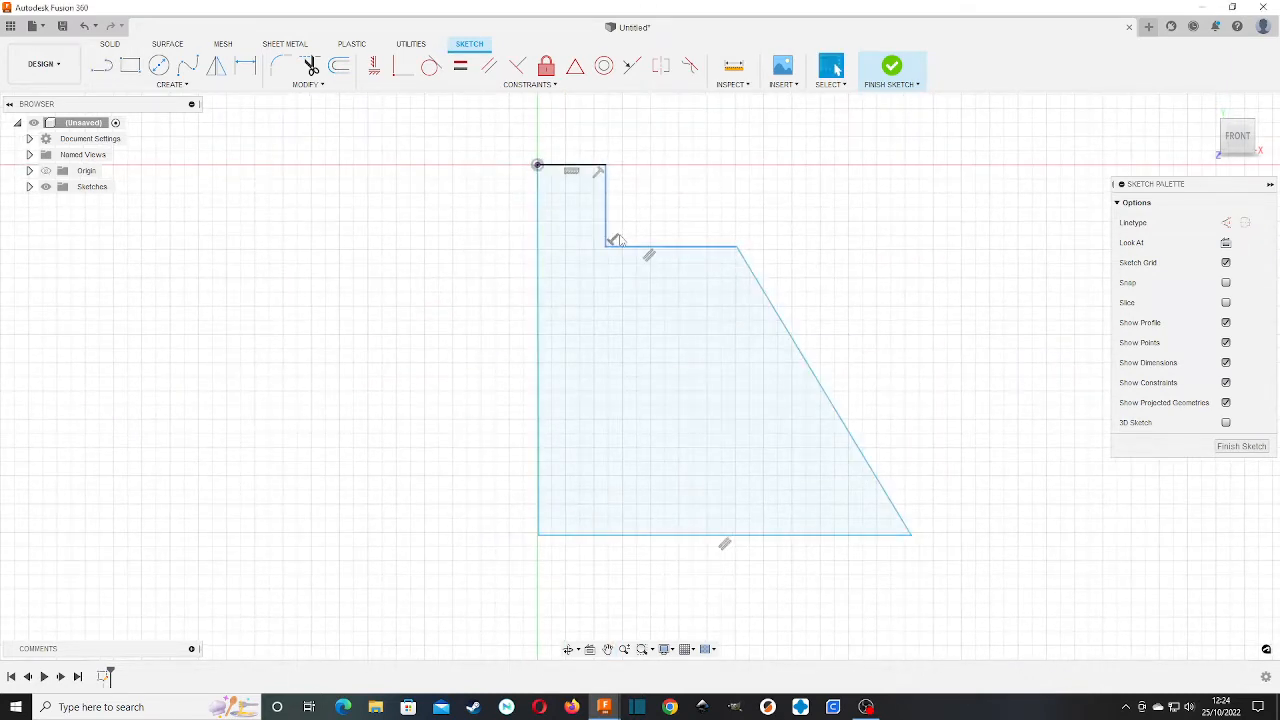
pyautogui.press('Delete')
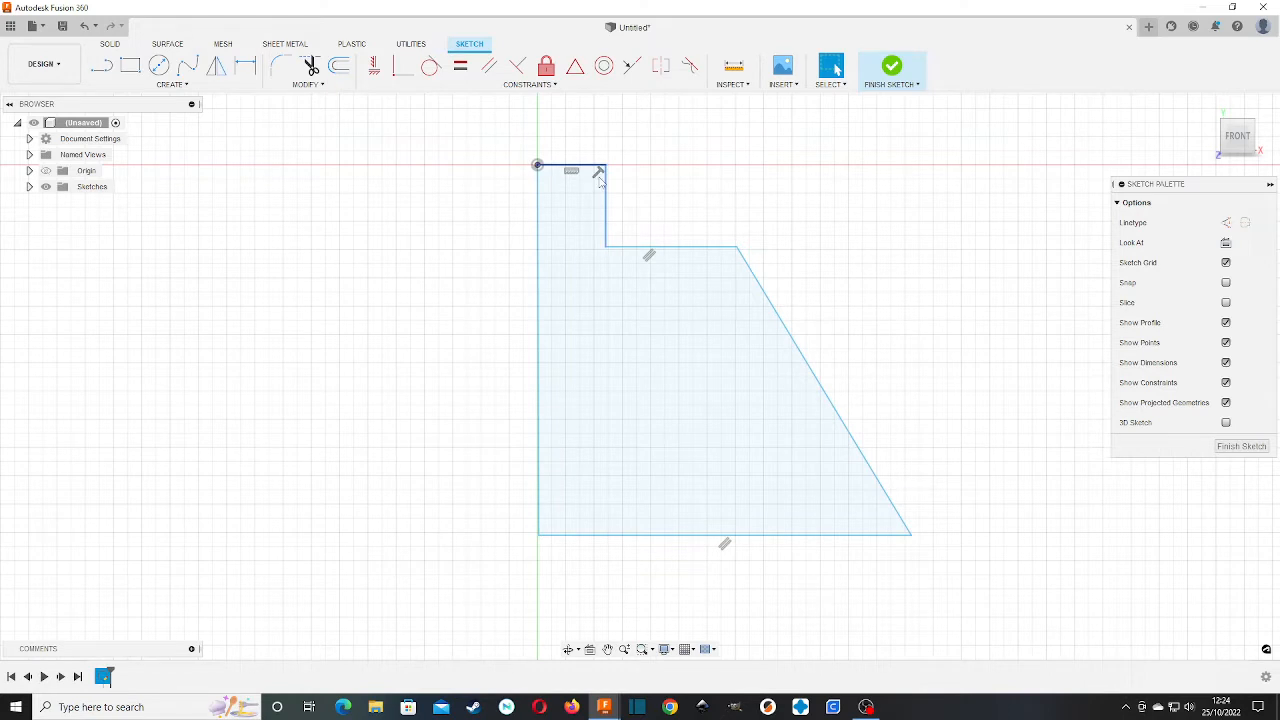
pyautogui.click(724, 545)
pyautogui.press('Delete')
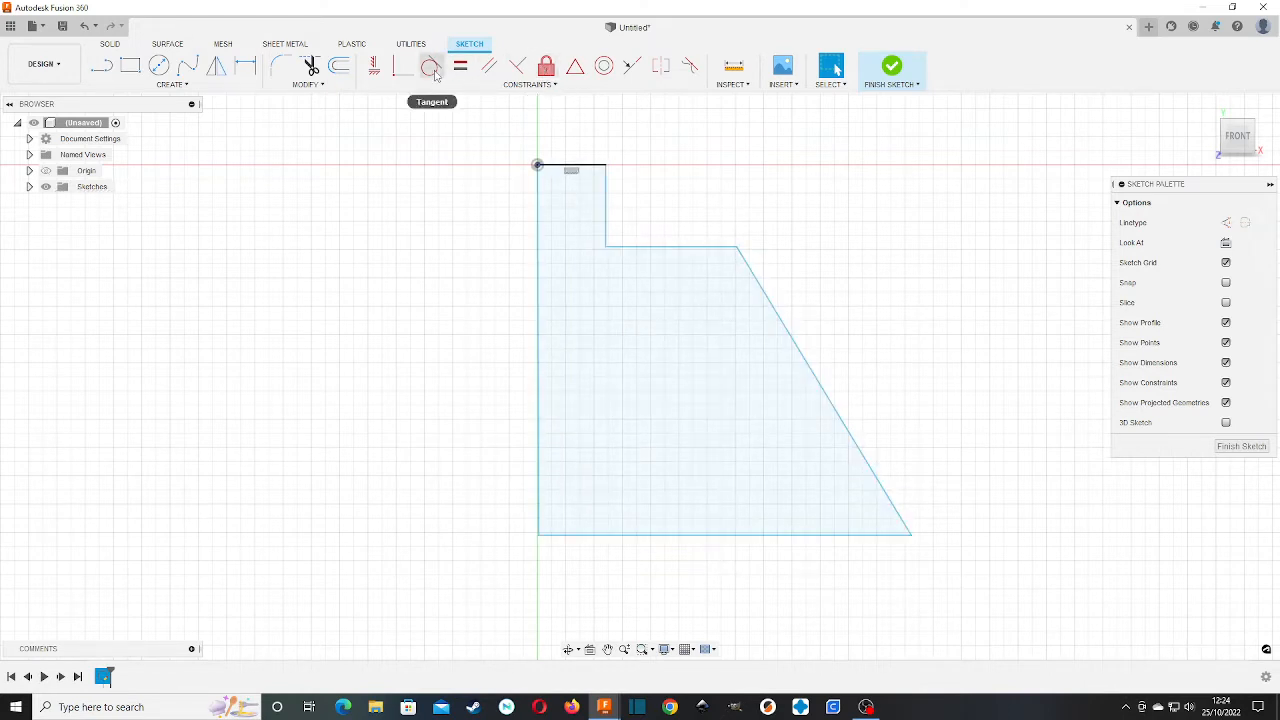
# Apply horizontal/vertical constraints to the short upright edge, the step's ledge and the base line
pyautogui.click(374, 65)
pyautogui.click(607, 207)
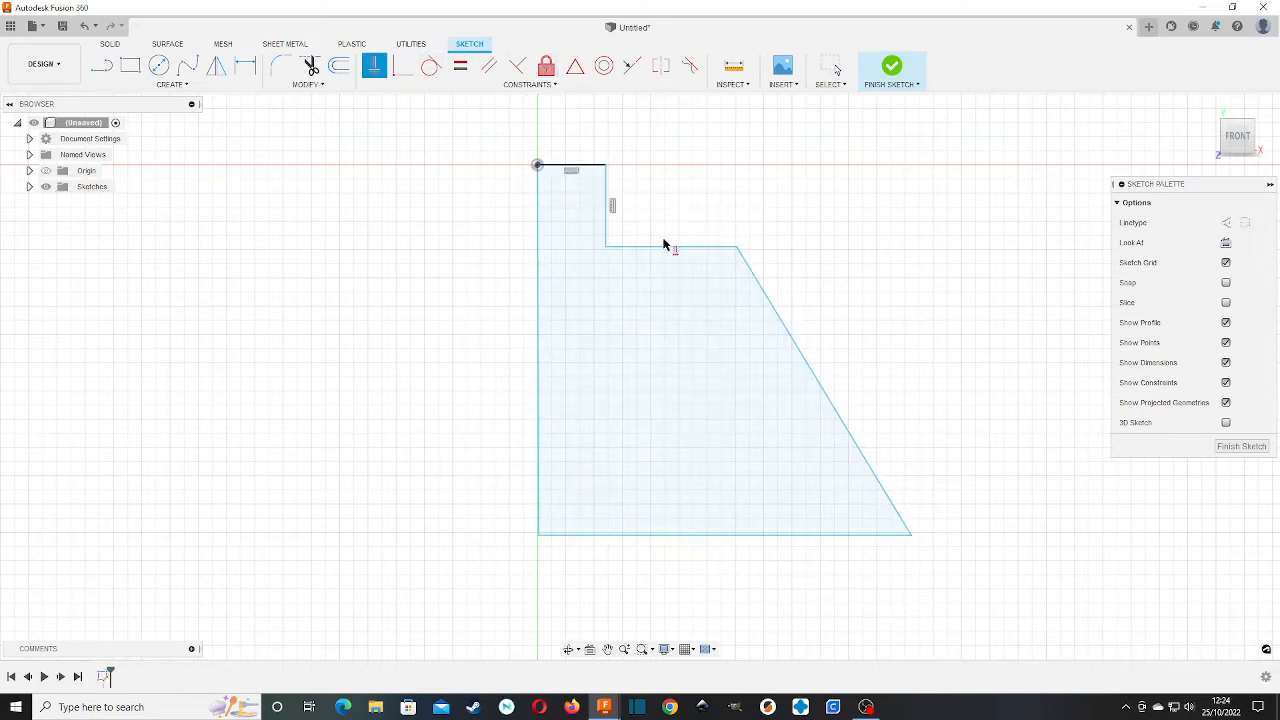
pyautogui.click(667, 246)
pyautogui.click(747, 533)
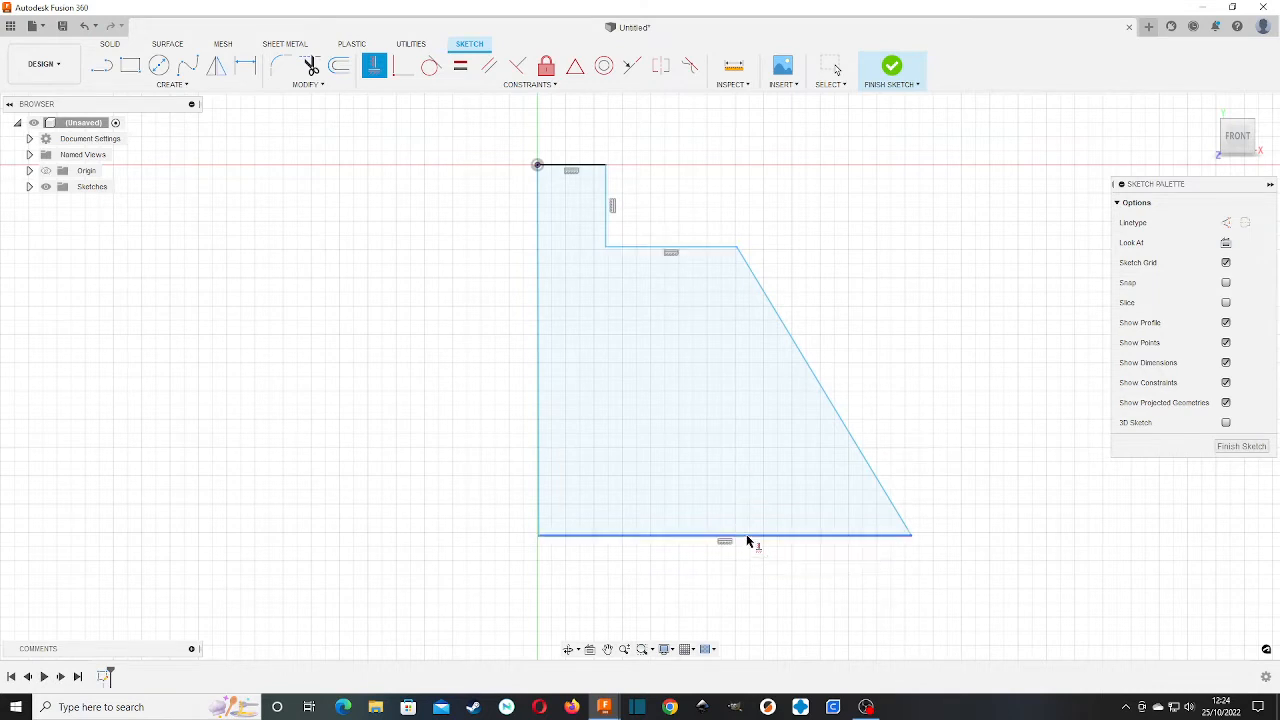
# Try to dimension between the short upright edge and the long side edge, and delete that dimension
pyautogui.press('d')
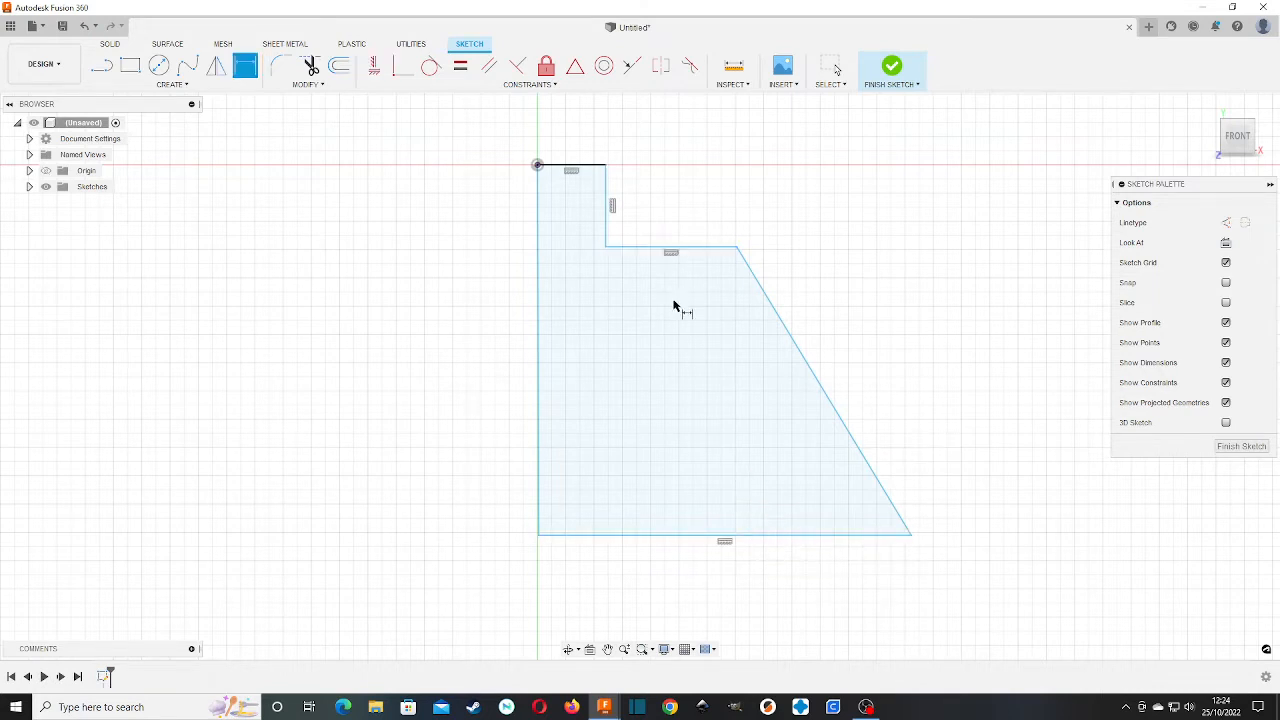
pyautogui.click(604, 177)
pyautogui.click(537, 182)
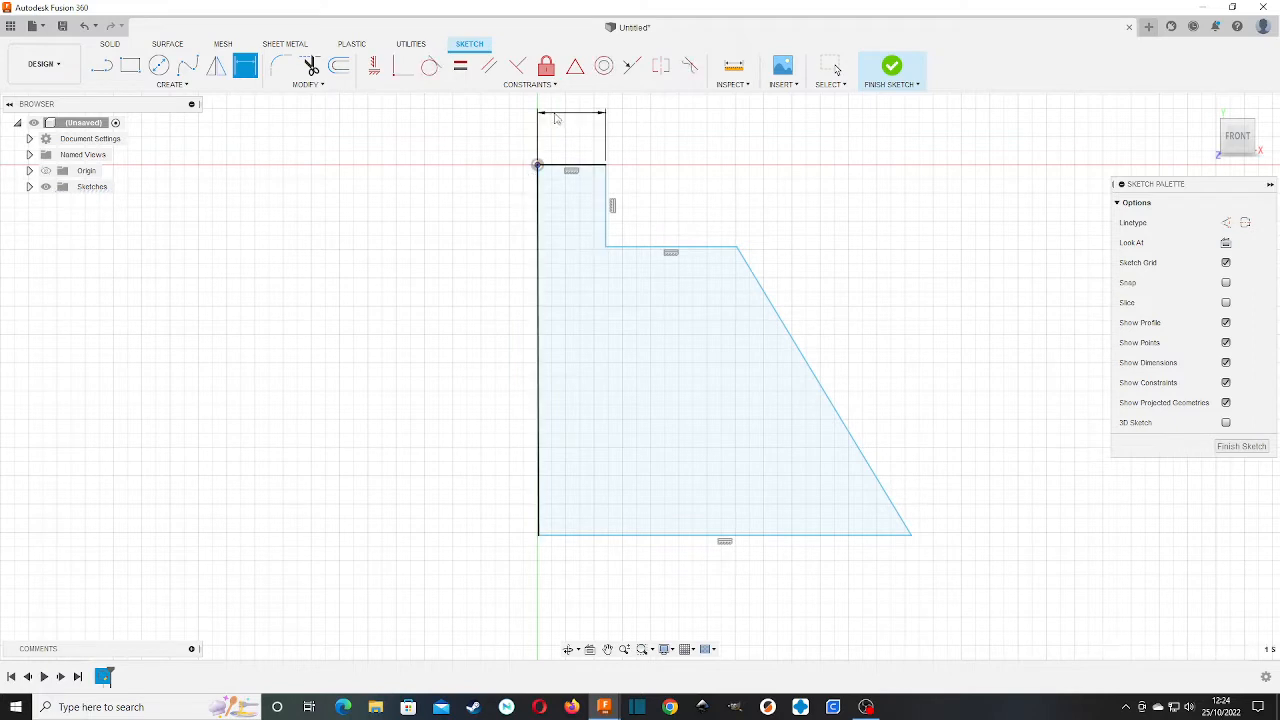
pyautogui.click(556, 118)
pyautogui.write('0.2')
pyautogui.press('Return')
pyautogui.press('Escape')
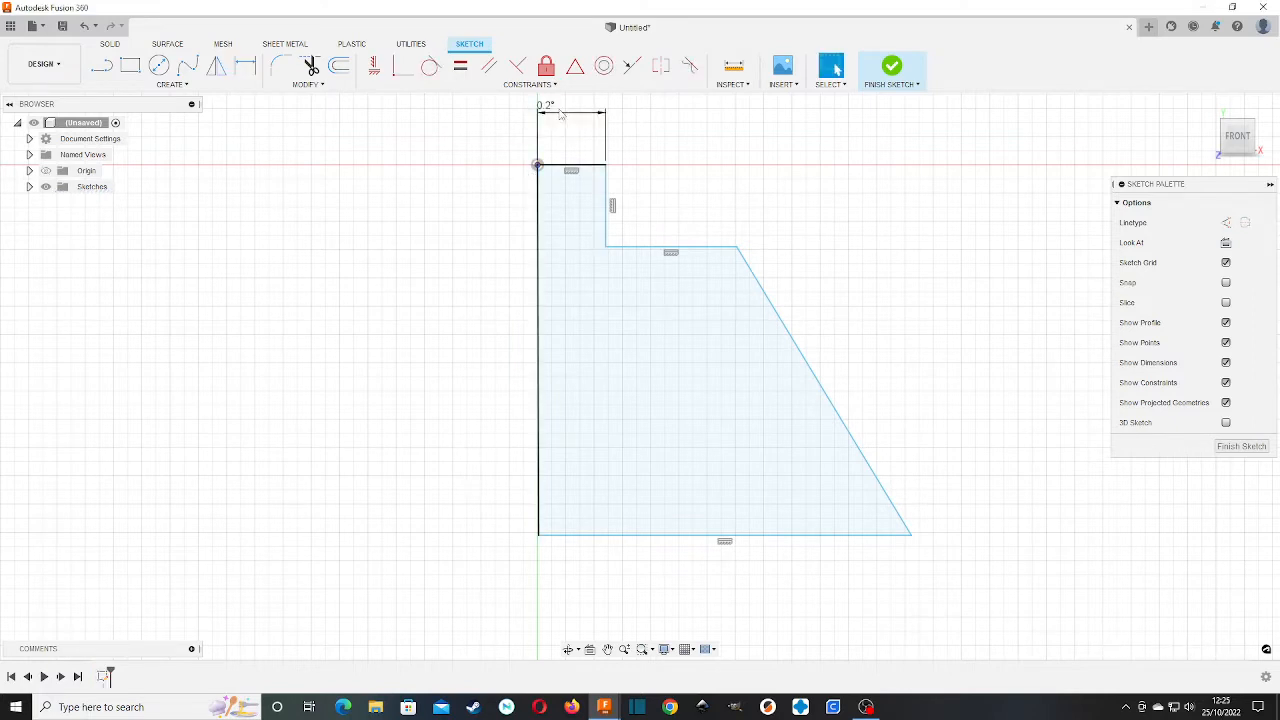
pyautogui.click(561, 114)
pyautogui.press('Delete')
# Constrain the long side edge below the origin to be vertical
pyautogui.click(374, 65)
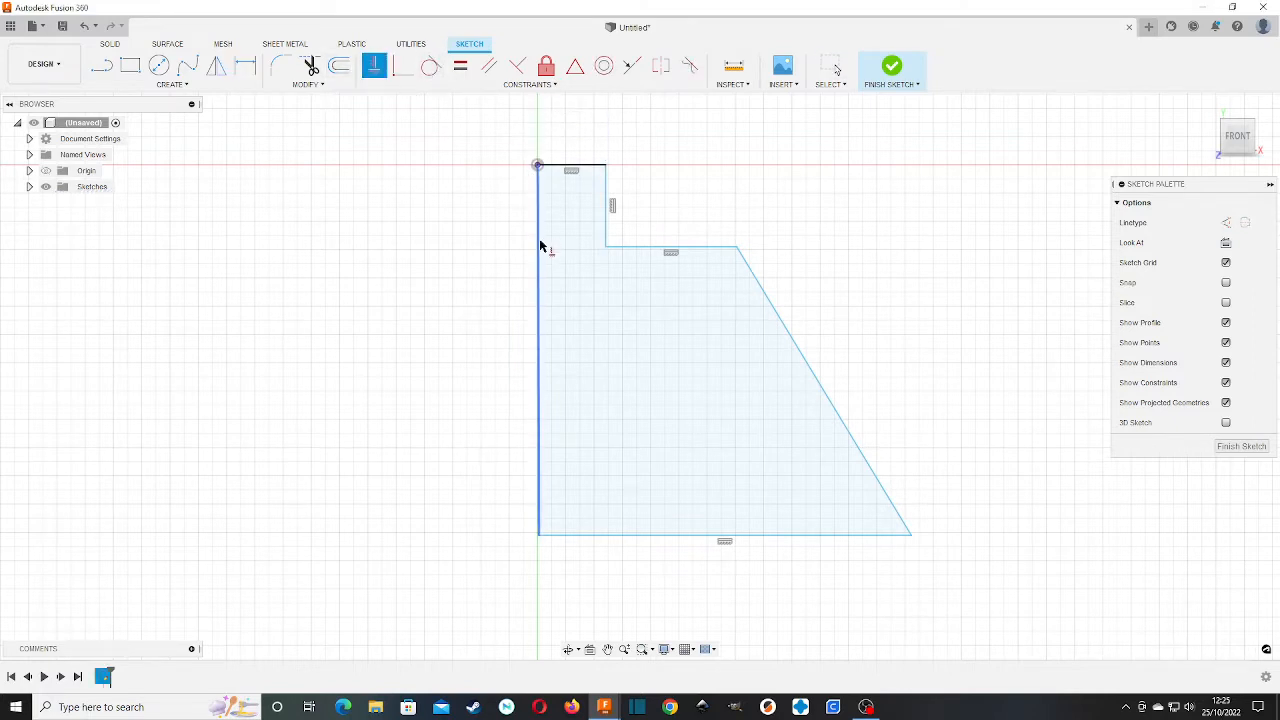
pyautogui.click(540, 246)
pyautogui.press('Escape')
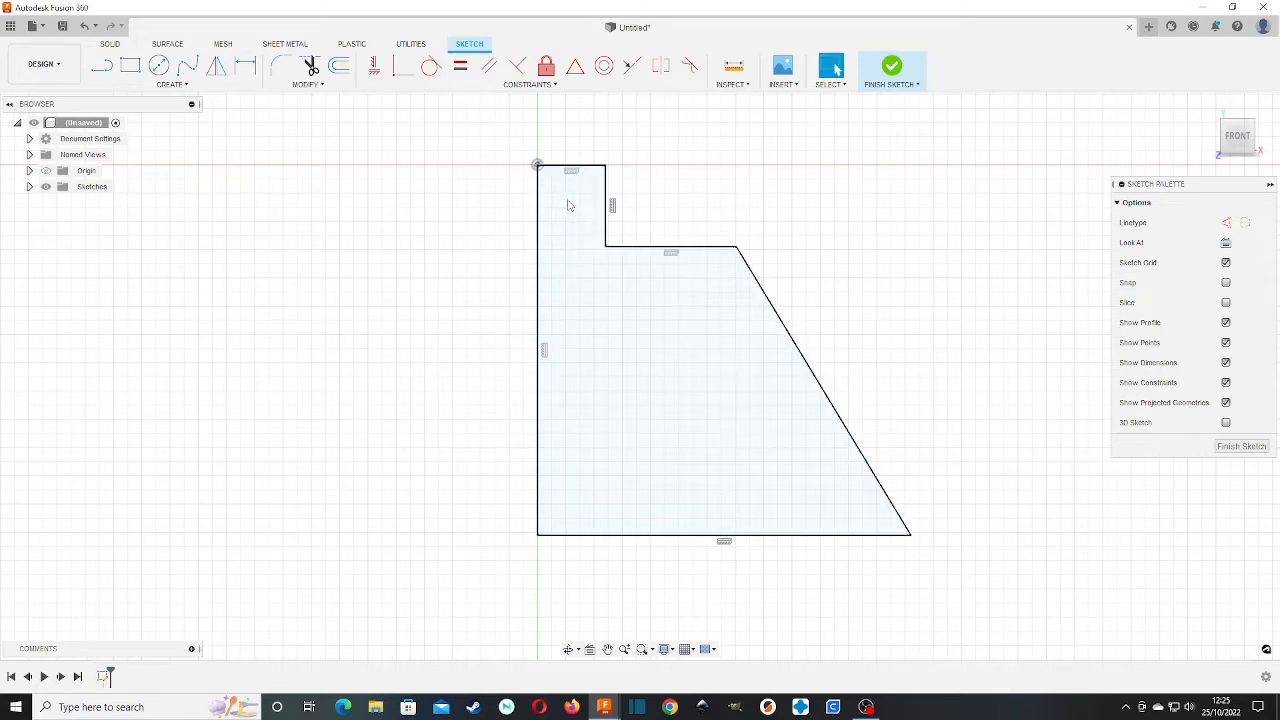
# Dimension the distance between the long vertical edge and the short upright edge as 2 mm
pyautogui.press('d')
pyautogui.click(539, 211)
pyautogui.click(606, 203)
pyautogui.click(587, 123)
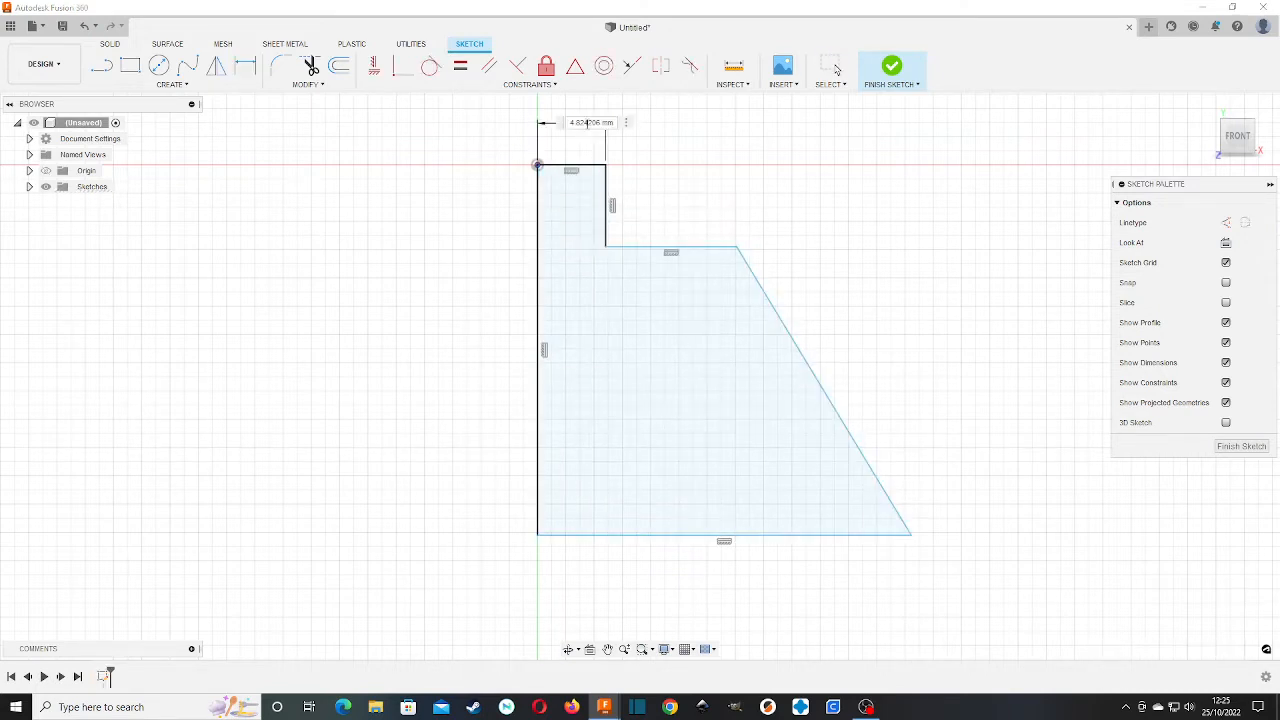
pyautogui.write('2')
pyautogui.press('Return')
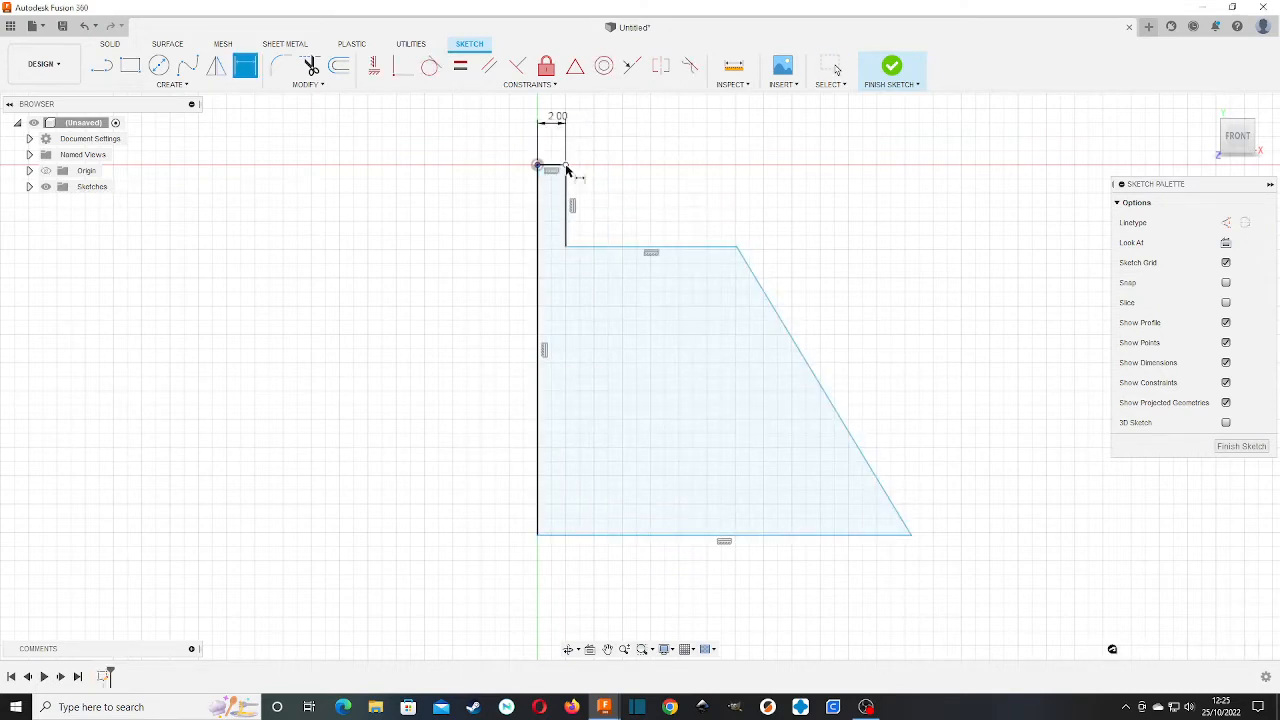
# Dimension the step's height from the upper corner to the ledge as 2 mm
pyautogui.click(566, 166)
pyautogui.click(586, 247)
pyautogui.click(660, 194)
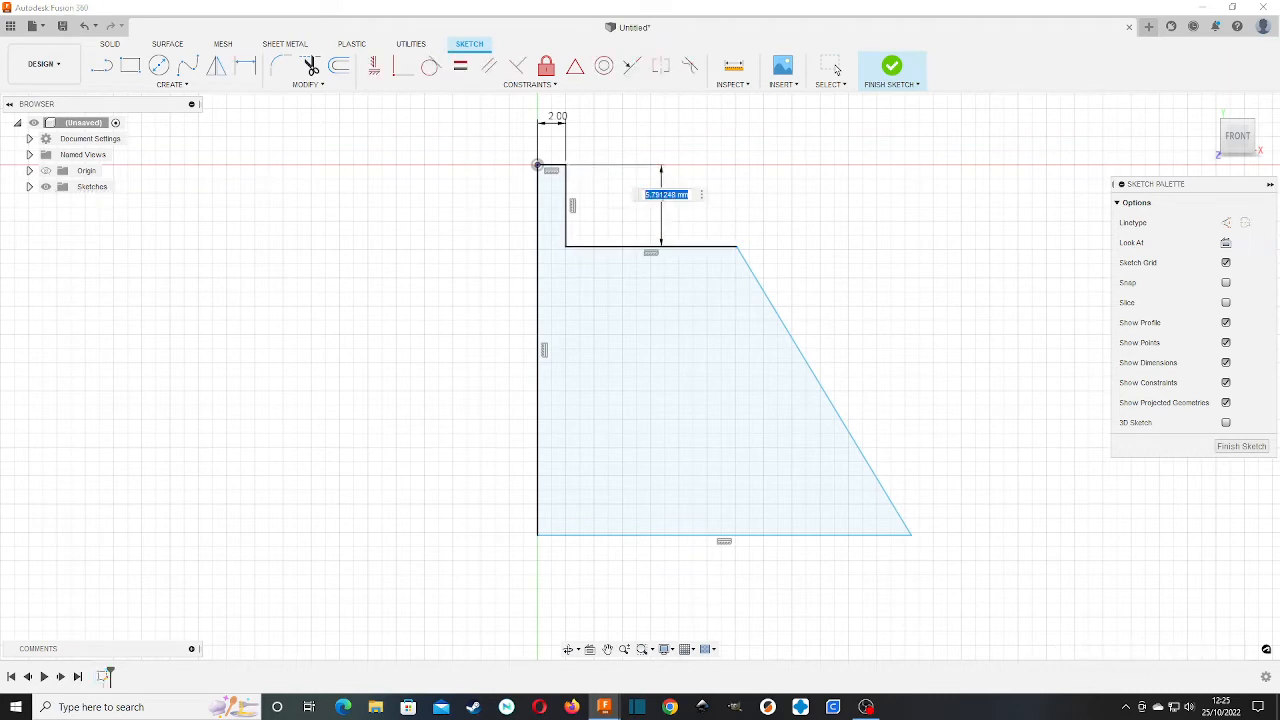
pyautogui.write('2')
pyautogui.press('Return')
# Dimension the distance from the long vertical edge to the outer end of the ledge as 10 mm
pyautogui.click(697, 196)
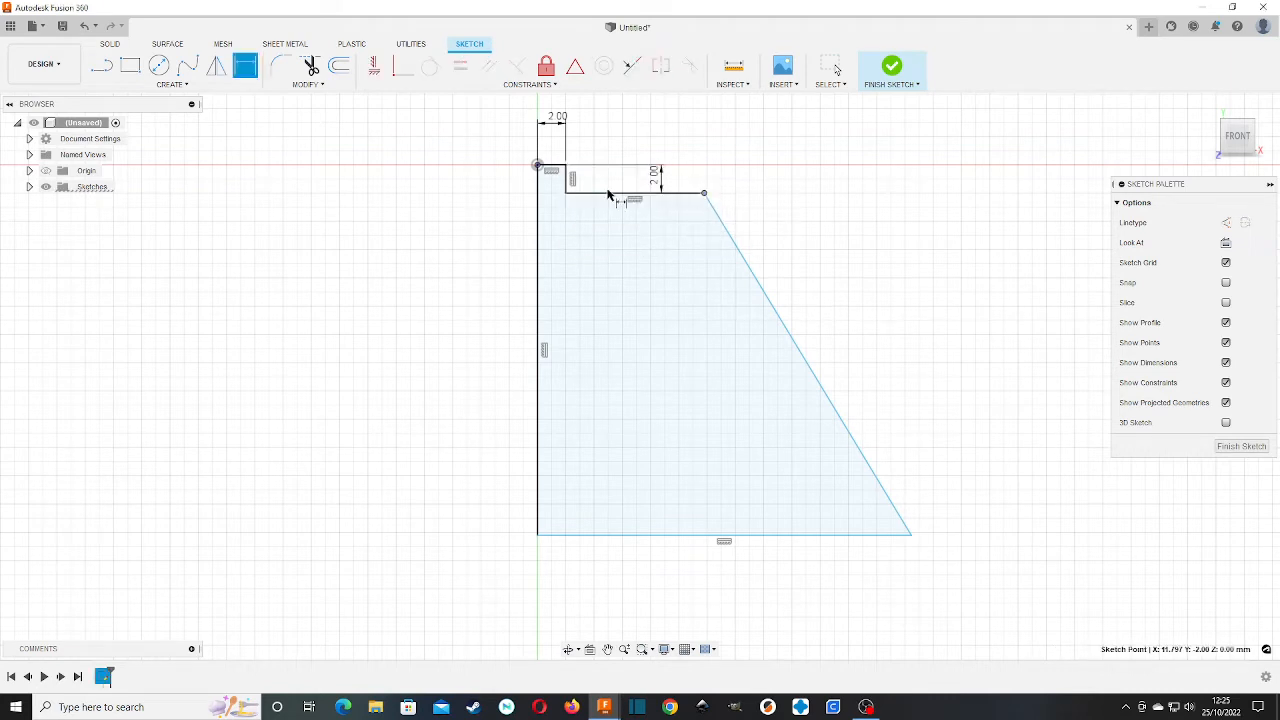
pyautogui.click(543, 209)
pyautogui.click(640, 128)
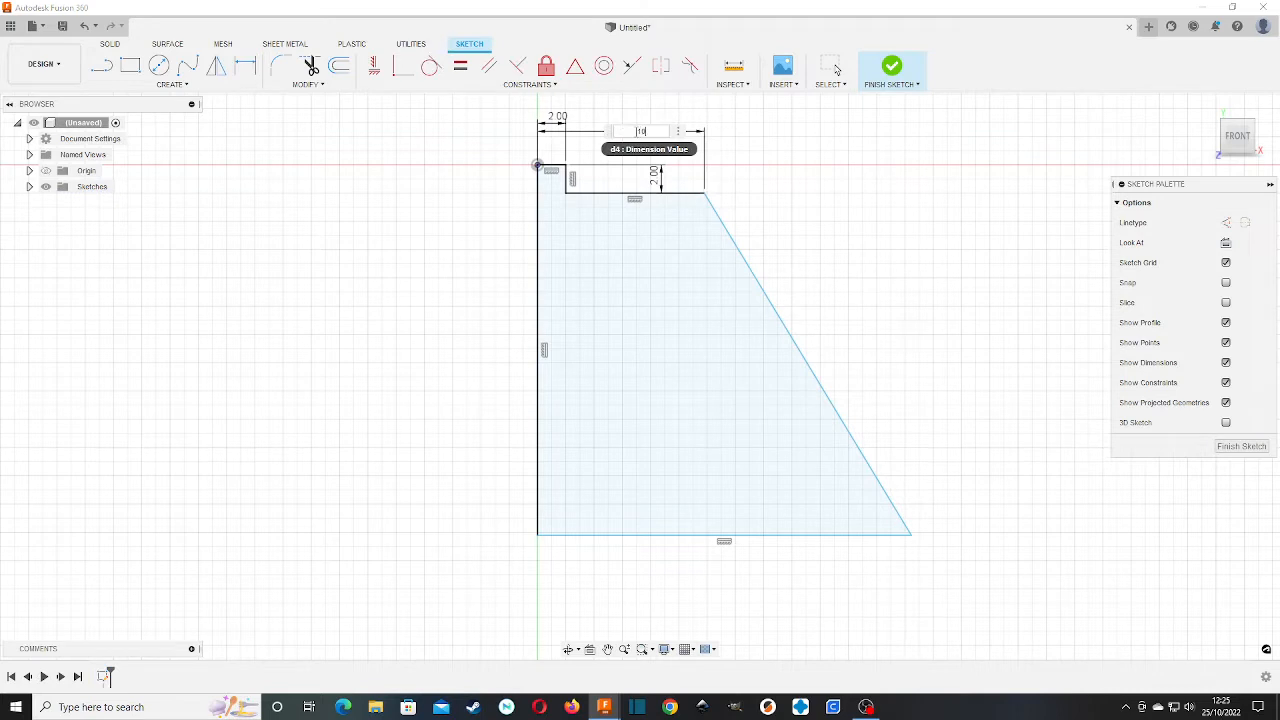
pyautogui.press('Return')
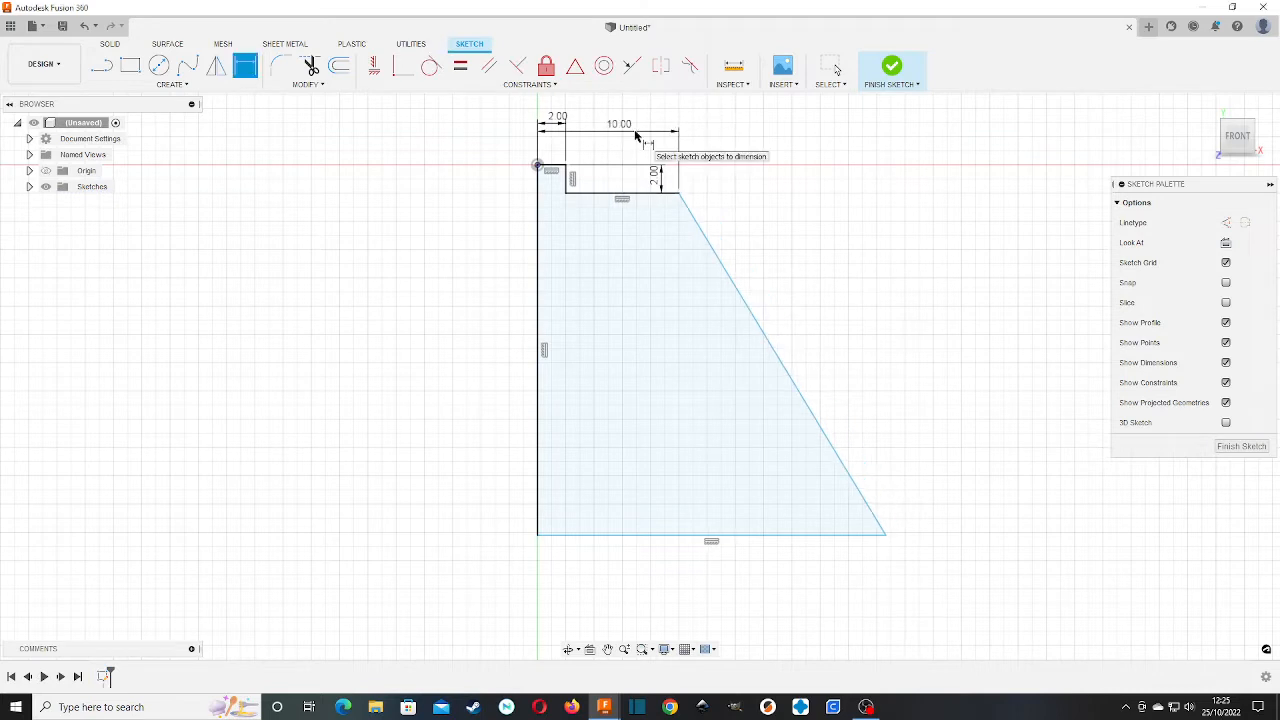
# Dimension the height between the ledge and the base line as 15 mm
pyautogui.click(677, 196)
pyautogui.click(757, 535)
pyautogui.click(303, 436)
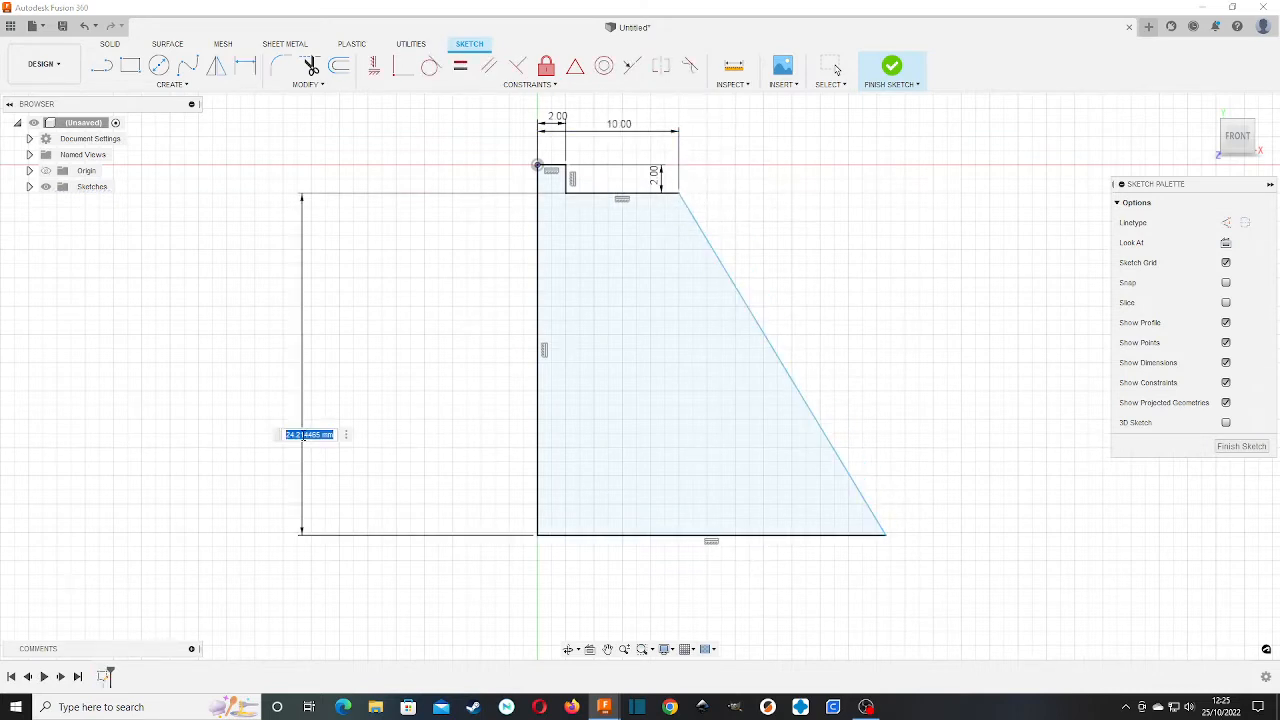
pyautogui.write('15')
pyautogui.press('Return')
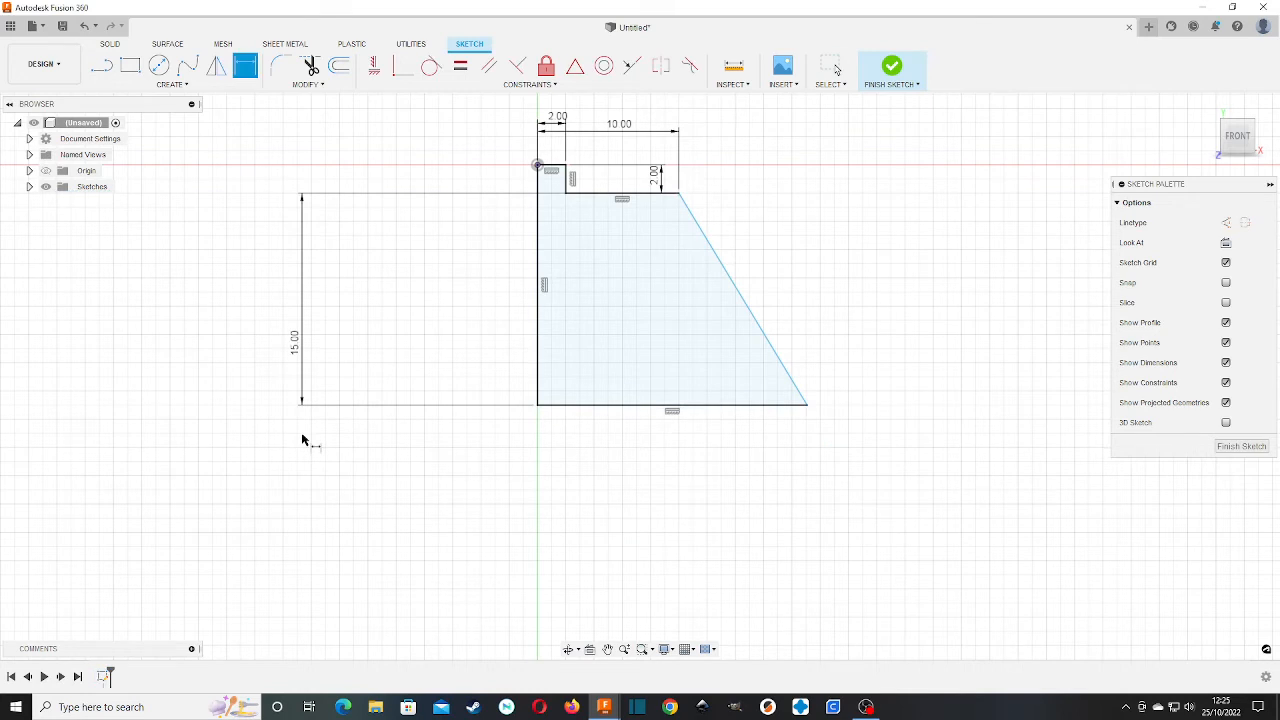
# Dimension the base line's length as 20 mm and finish the sketch
pyautogui.click(686, 406)
pyautogui.click(700, 507)
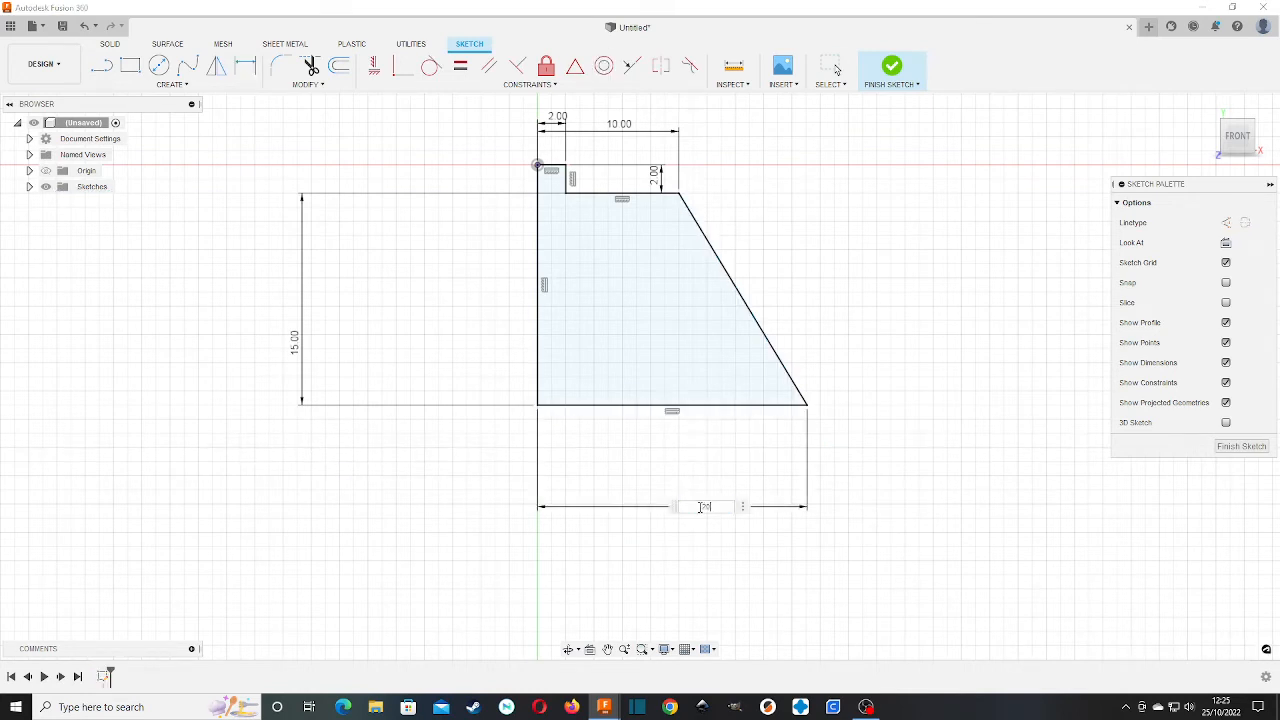
pyautogui.write('20')
pyautogui.press('Return')
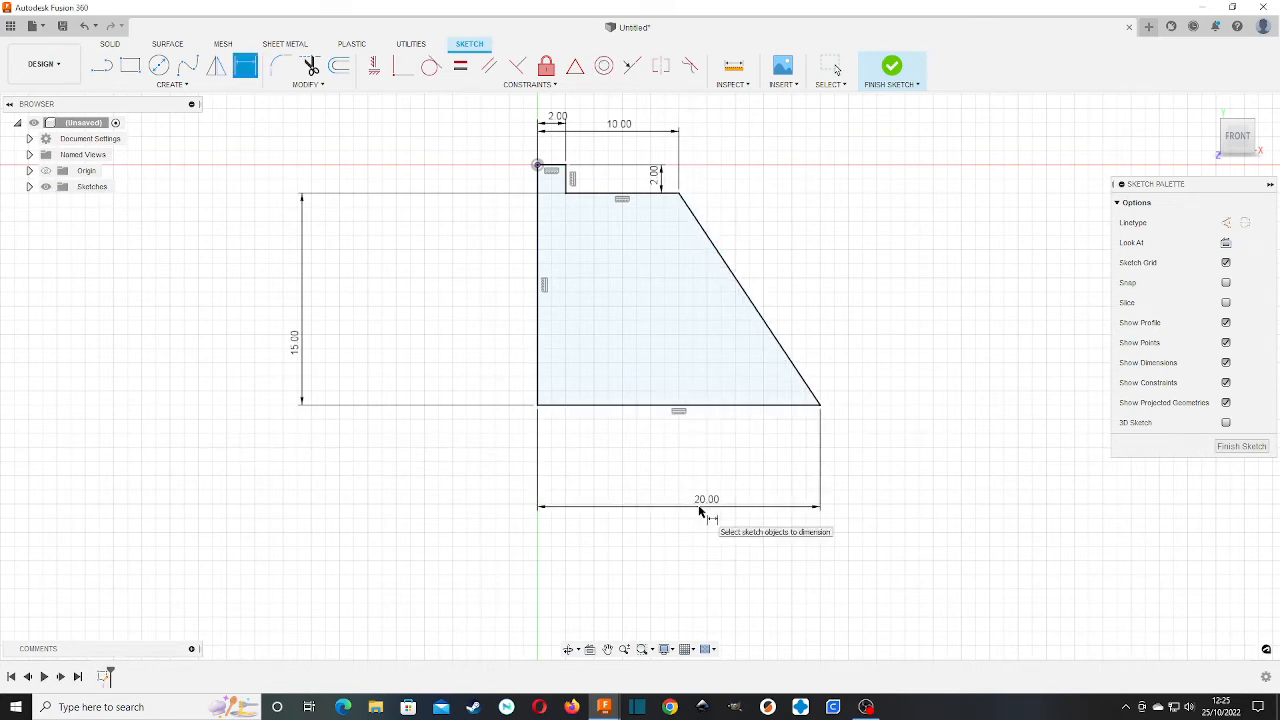
pyautogui.click(892, 70)
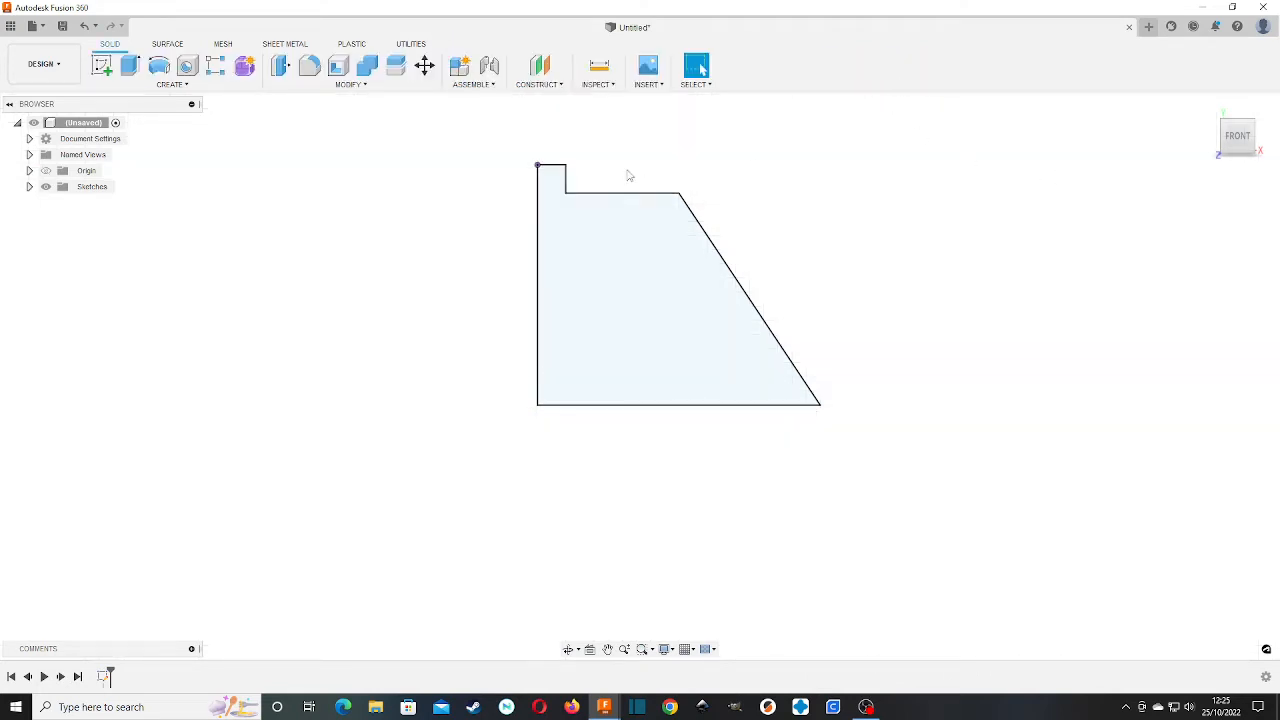
# Reopen the profile sketch and offset the outline inward by 1 mm
pyautogui.doubleClick(103, 677)
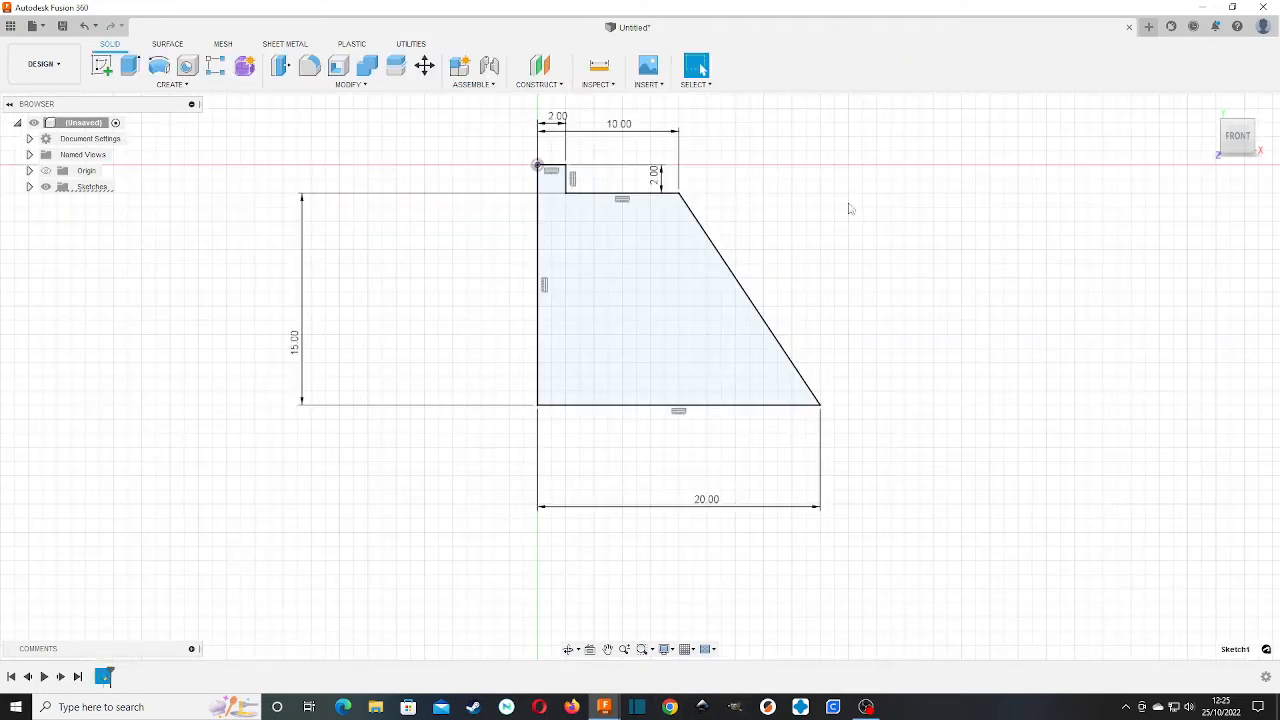
pyautogui.press('o')
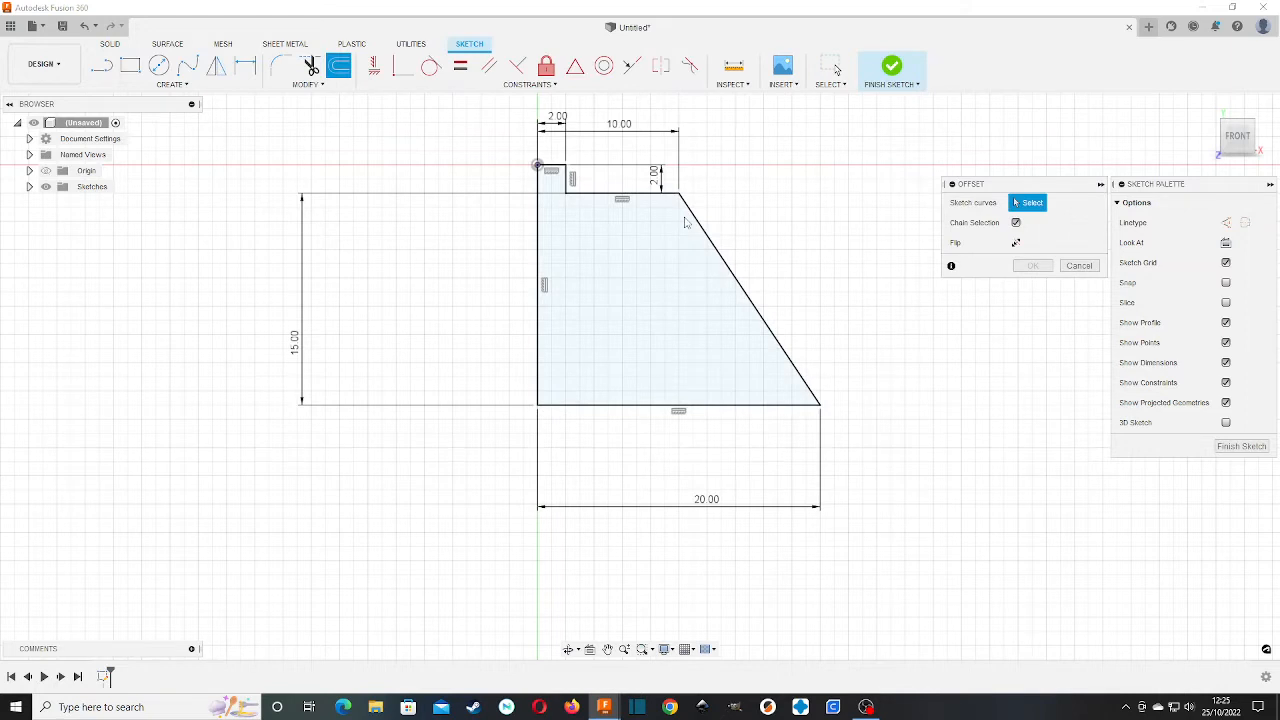
pyautogui.click(688, 219)
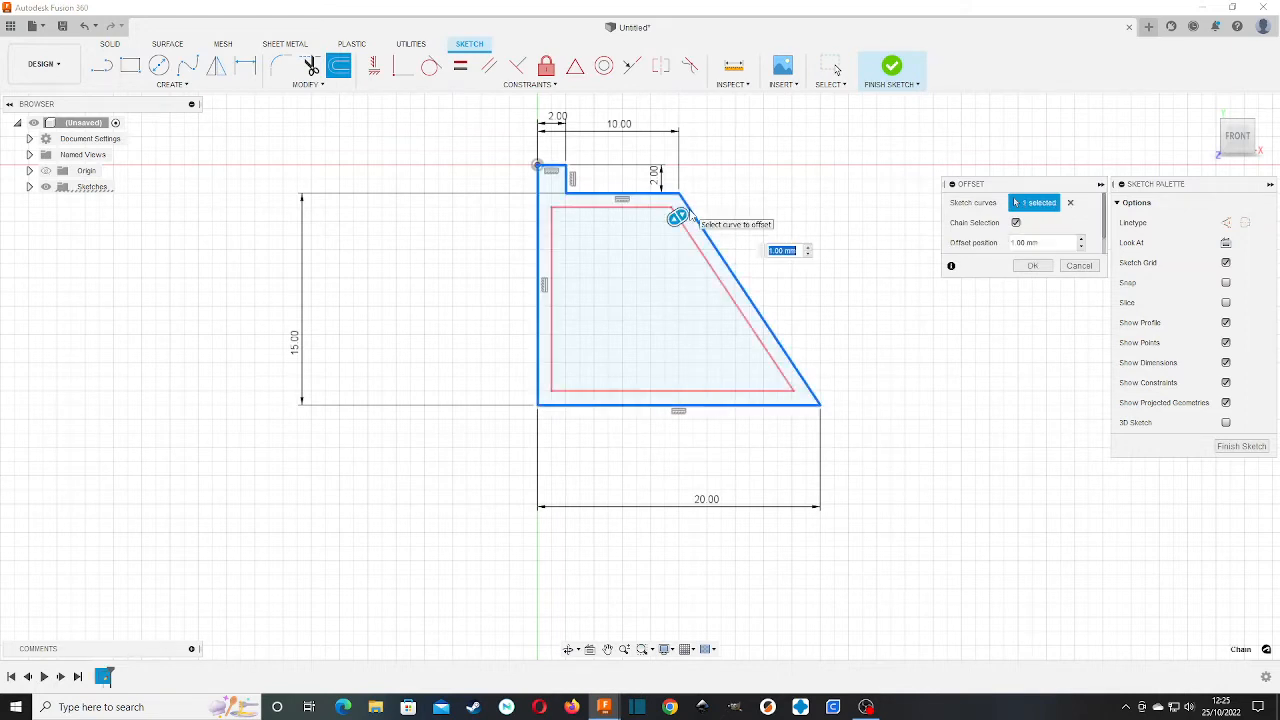
pyautogui.press('Return')
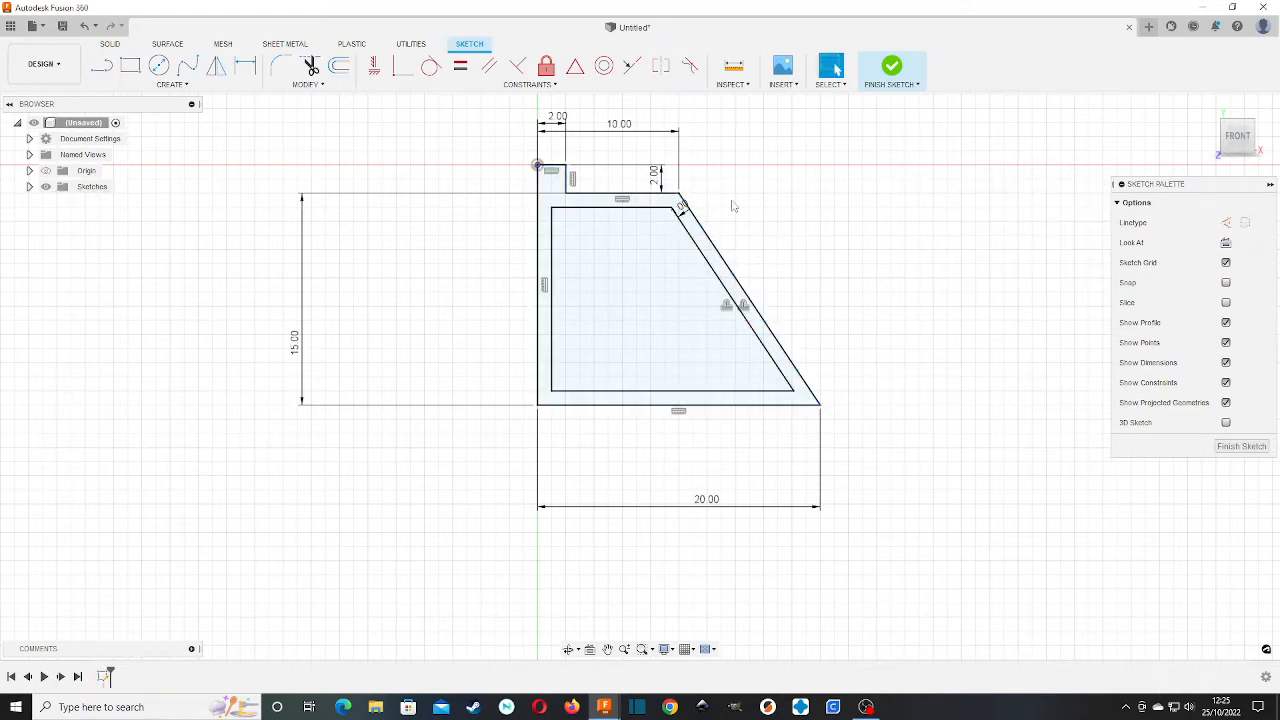
# Draw lines extending the inner outline's slanted side down to the base and its upper side across to the outer vertical edge
pyautogui.scroll(3, 840, 433)
pyautogui.press('l')
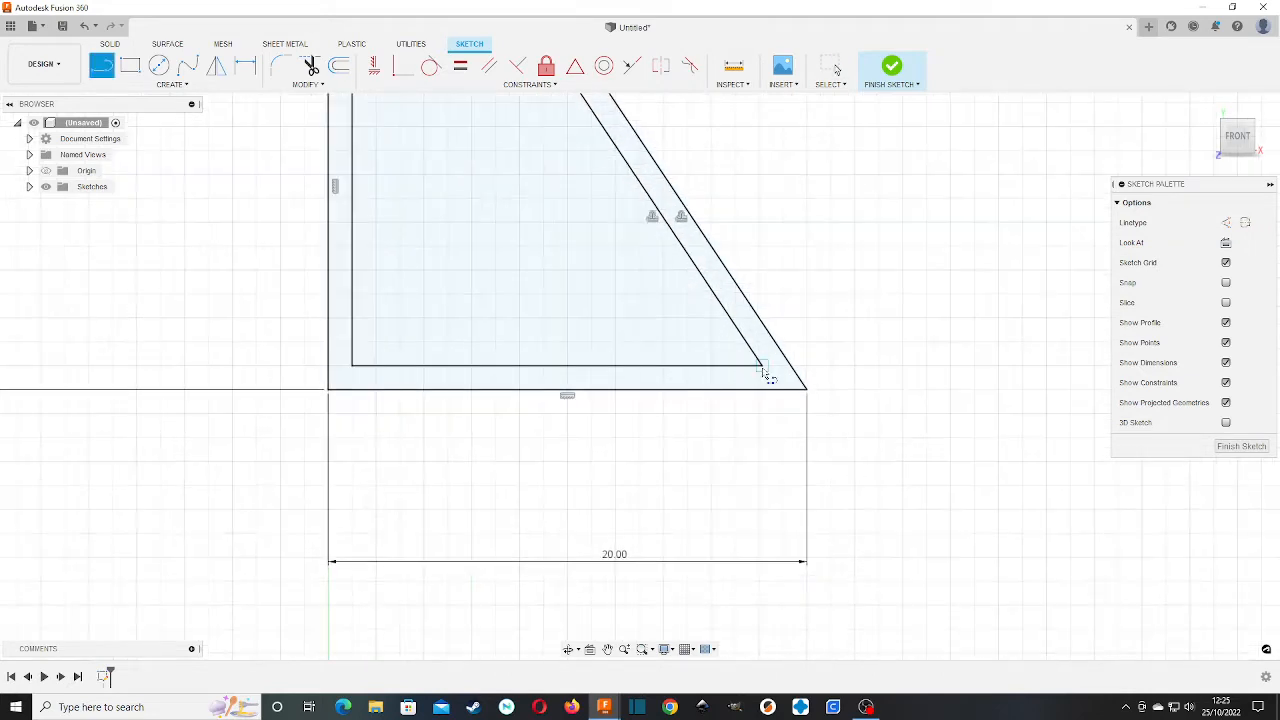
pyautogui.click(762, 365)
pyautogui.click(777, 390)
pyautogui.moveTo(606, 279); pyautogui.dragTo(867, 696, button='middle')
pyautogui.click(615, 474)
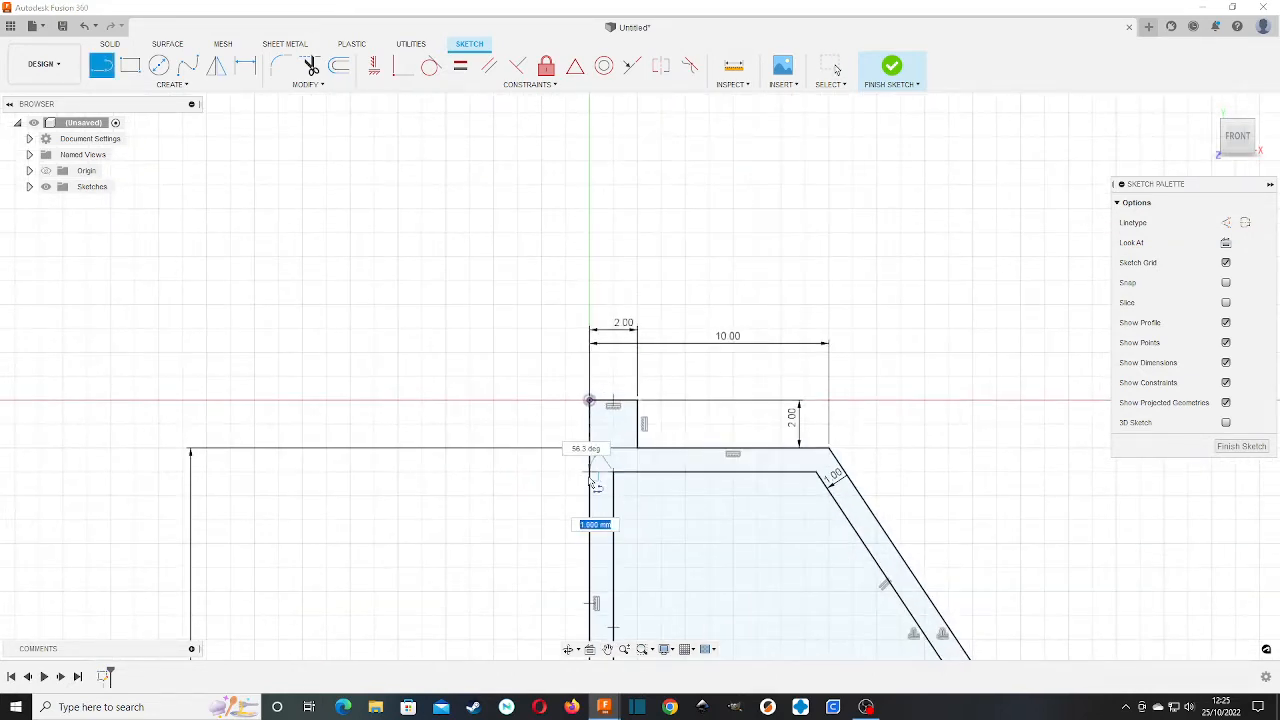
pyautogui.click(590, 474)
# Draw a horizontal line about 9 mm long from the outer vertical edge, just below the inner outline's upper side
pyautogui.moveTo(604, 491); pyautogui.dragTo(606, 374, button='middle')
pyautogui.click(591, 379)
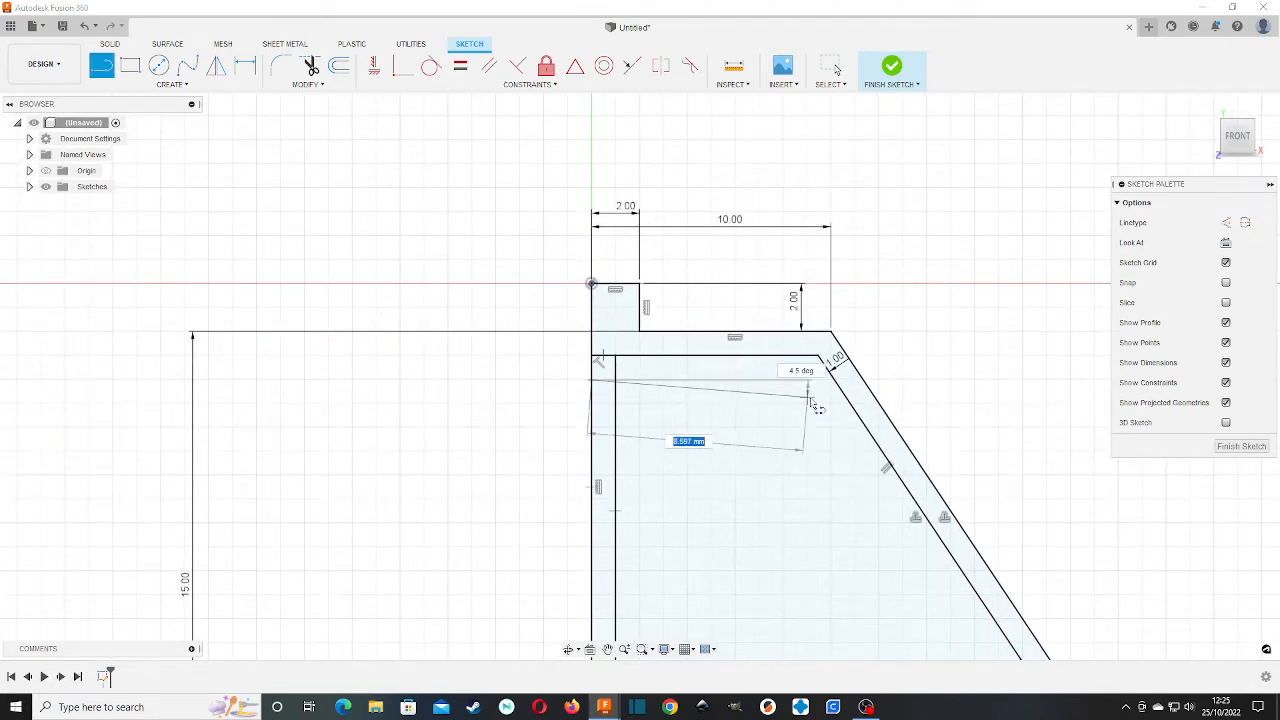
pyautogui.click(805, 379)
pyautogui.scroll(1, 906, 543)
pyautogui.moveTo(906, 543)
pyautogui.mouseDown(button='middle')
pyautogui.moveTo(805, 288)
pyautogui.moveTo(889, 498)
pyautogui.mouseUp(button='middle')
pyautogui.press('Escape')
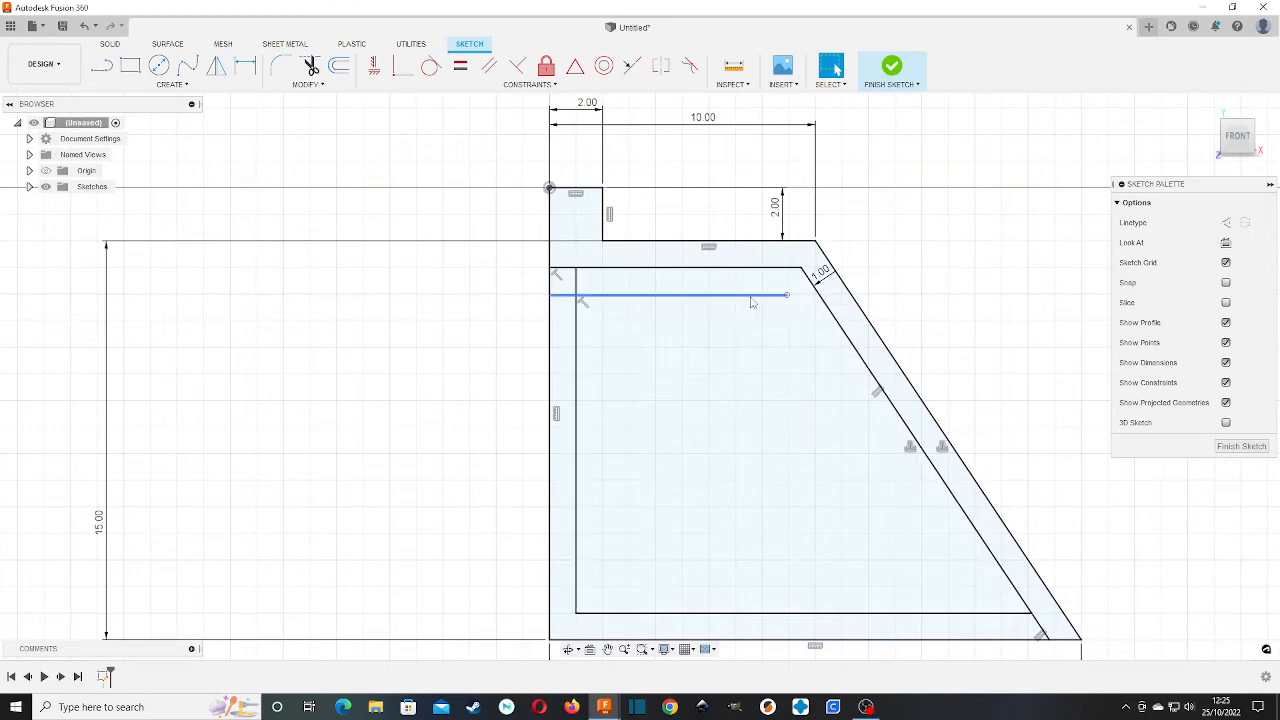
# Delete the extra horizontal line just below the inner outline's upper side and finish the sketch
pyautogui.press('Delete')
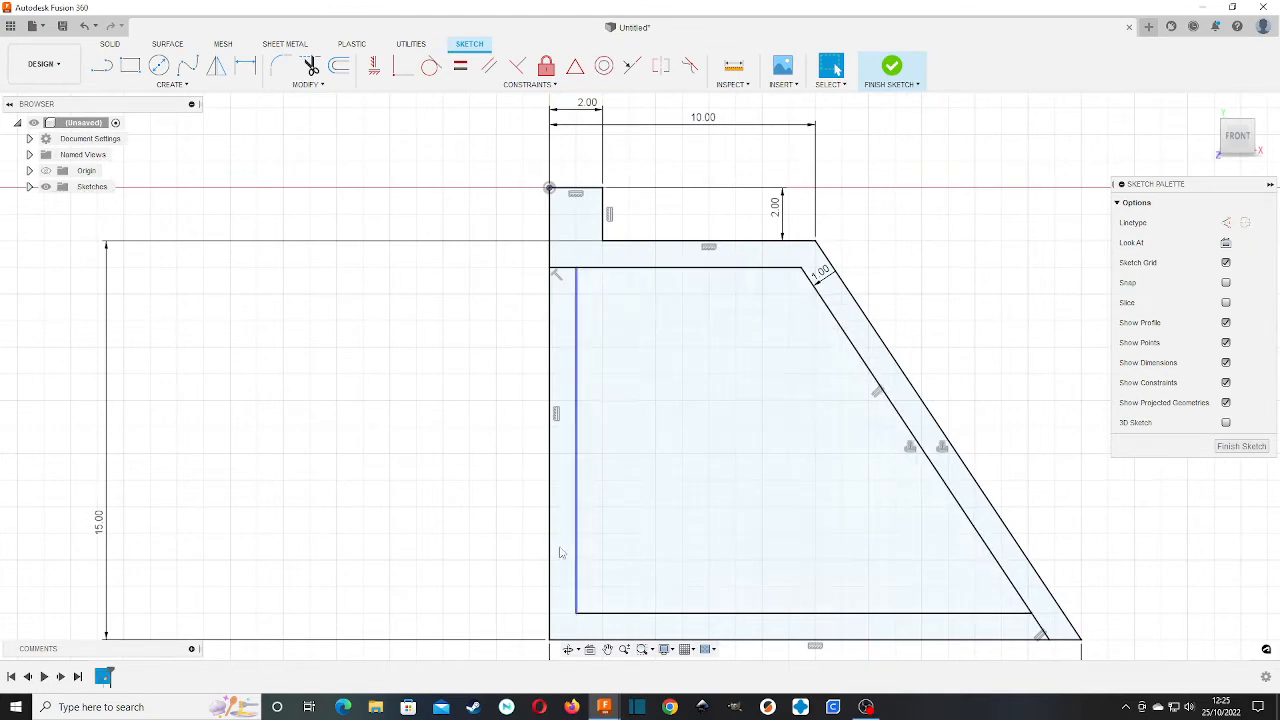
pyautogui.moveTo(660, 554); pyautogui.dragTo(636, 459, button='middle')
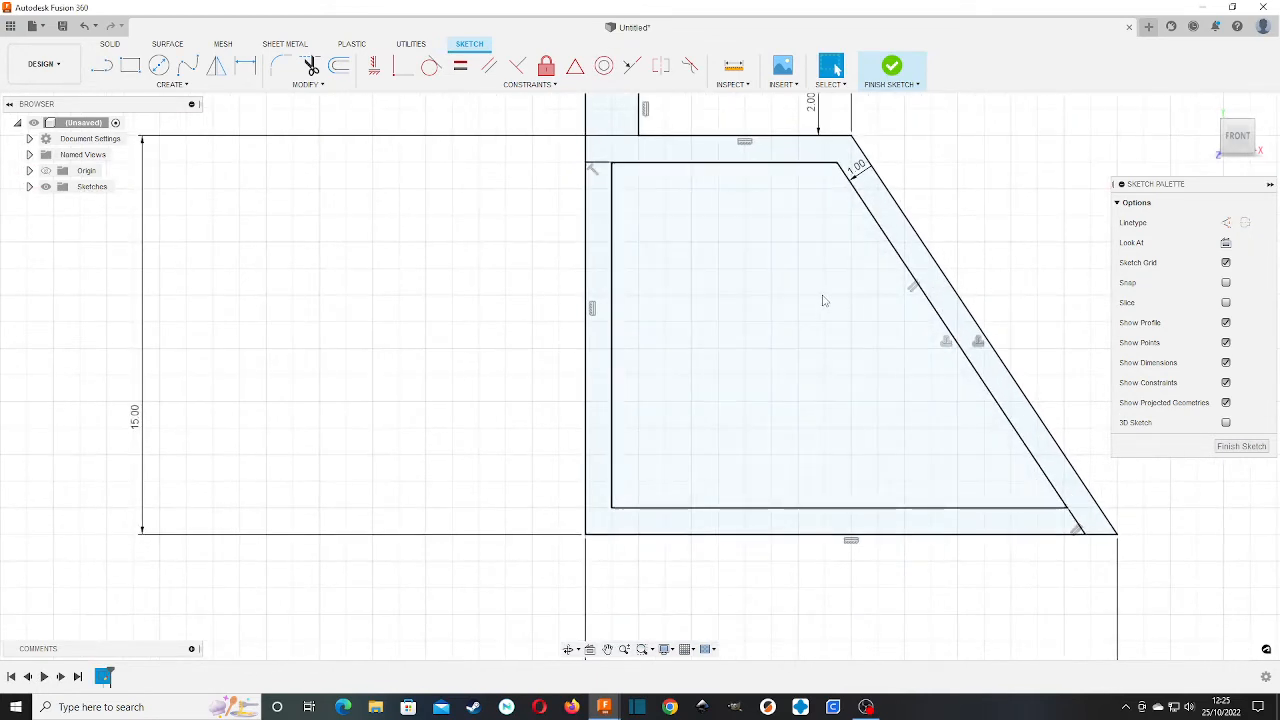
pyautogui.moveTo(823, 298); pyautogui.dragTo(788, 385, button='middle')
pyautogui.click(890, 65)
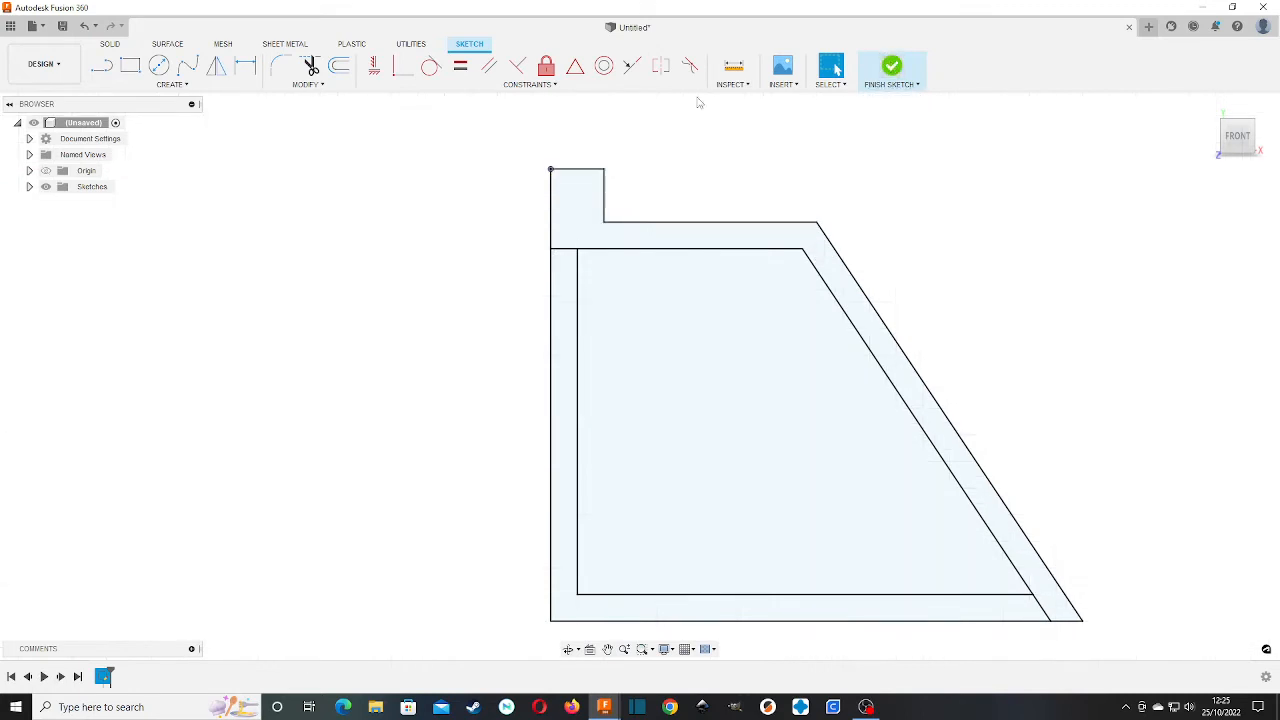
pyautogui.click(160, 66)
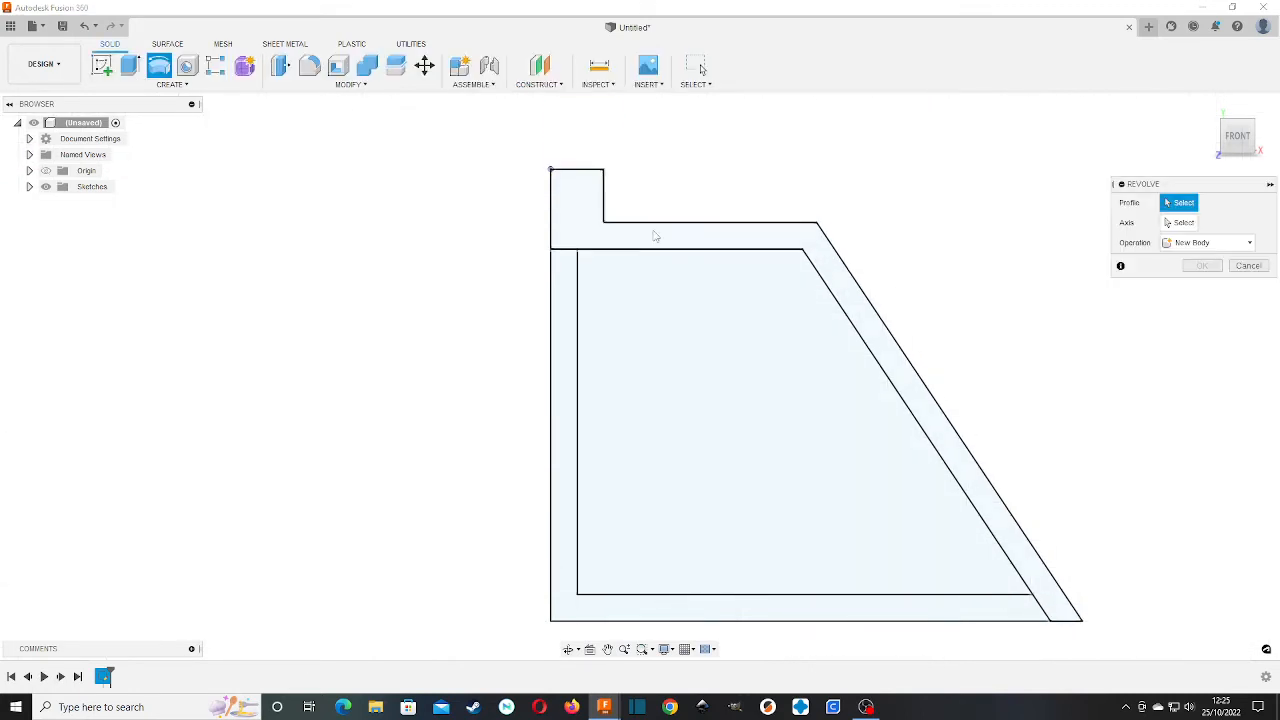
pyautogui.click(657, 234)
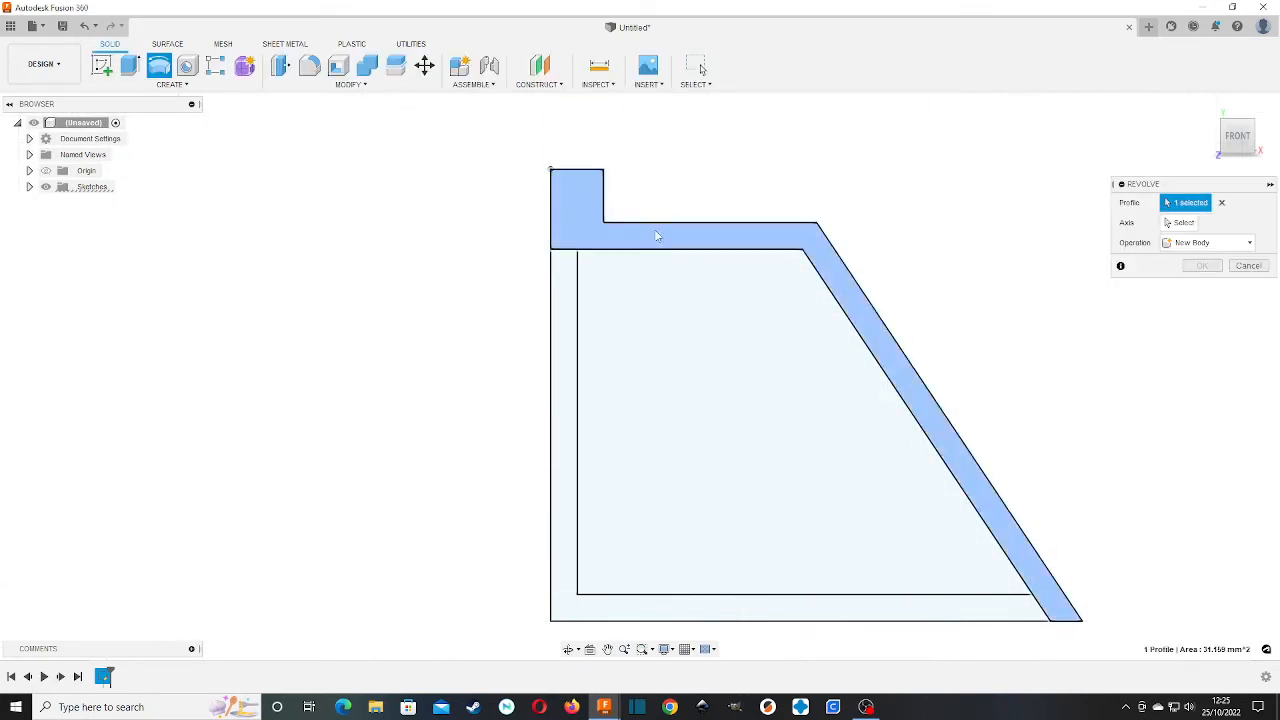
pyautogui.click(550, 226)
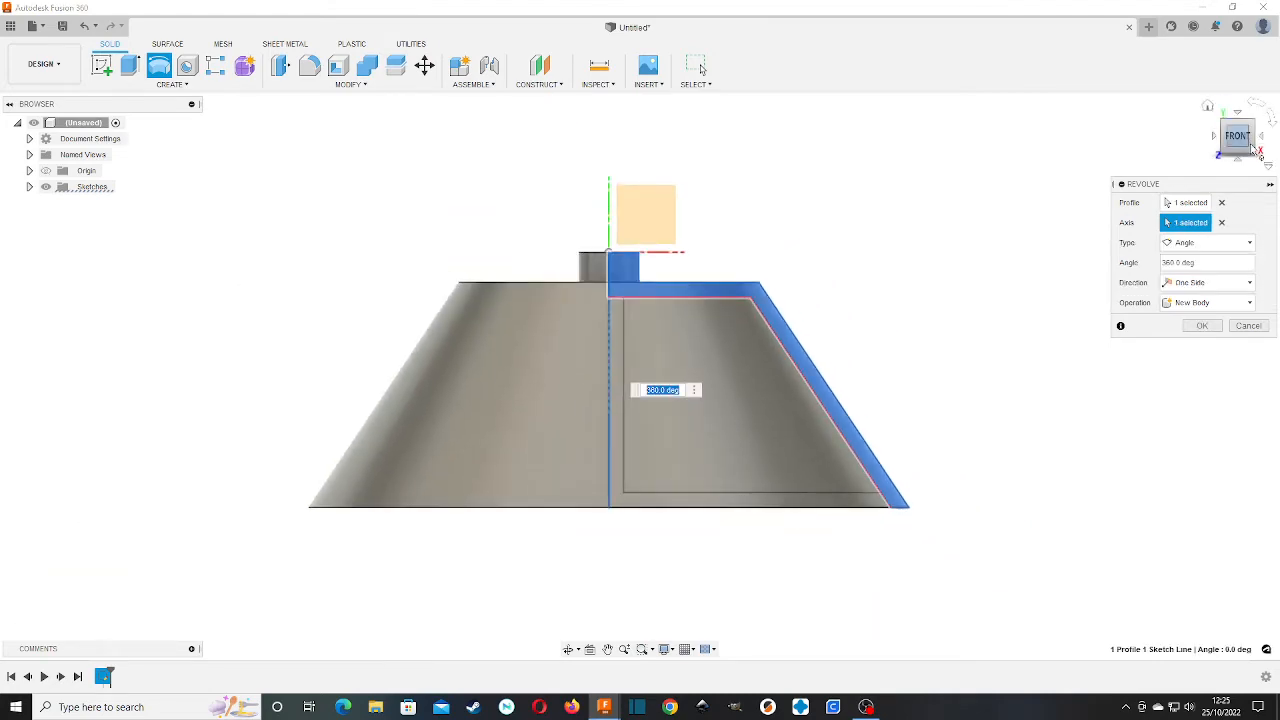
pyautogui.moveTo(1252, 150)
pyautogui.mouseDown()
pyautogui.moveTo(1228, 174)
pyautogui.moveTo(1150, 138)
pyautogui.moveTo(1115, 105)
pyautogui.moveTo(1110, 60)
pyautogui.moveTo(1145, 172)
pyautogui.moveTo(1235, 165)
pyautogui.moveTo(1195, 190)
pyautogui.moveTo(1110, 182)
pyautogui.moveTo(1085, 162)
pyautogui.moveTo(1078, 92)
pyautogui.moveTo(1130, 158)
pyautogui.mouseUp()
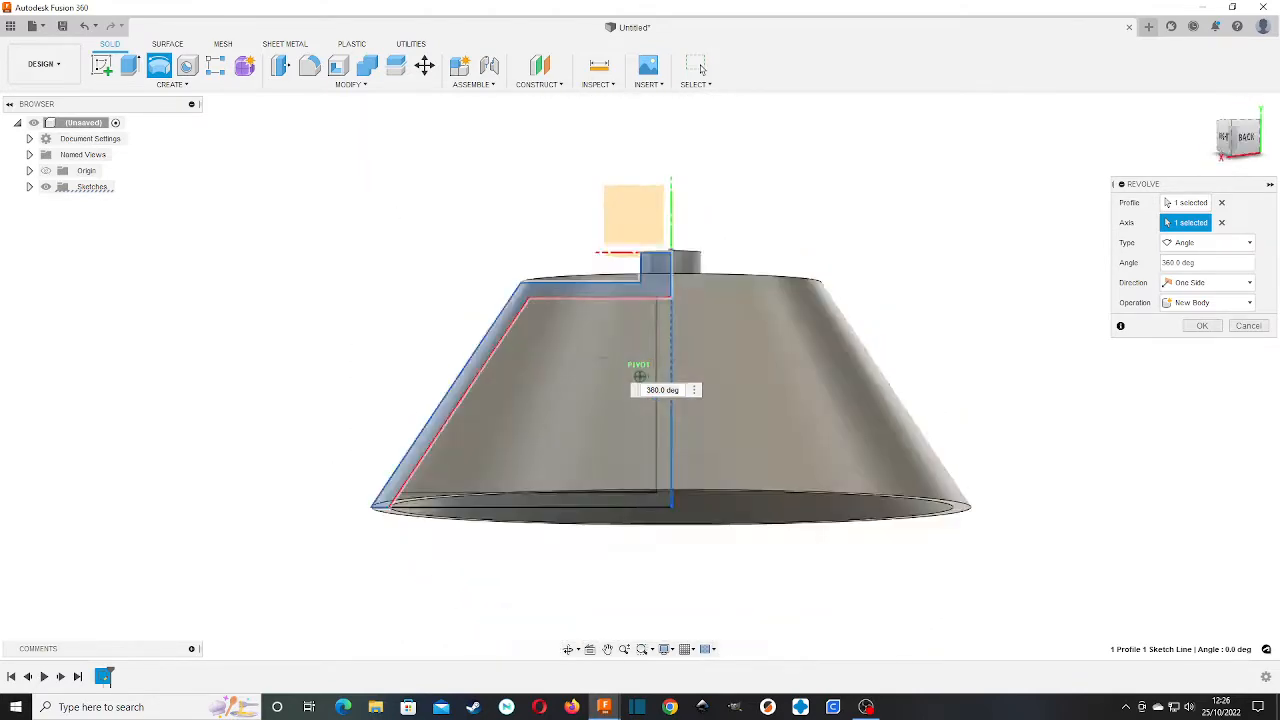
pyautogui.click(1248, 325)
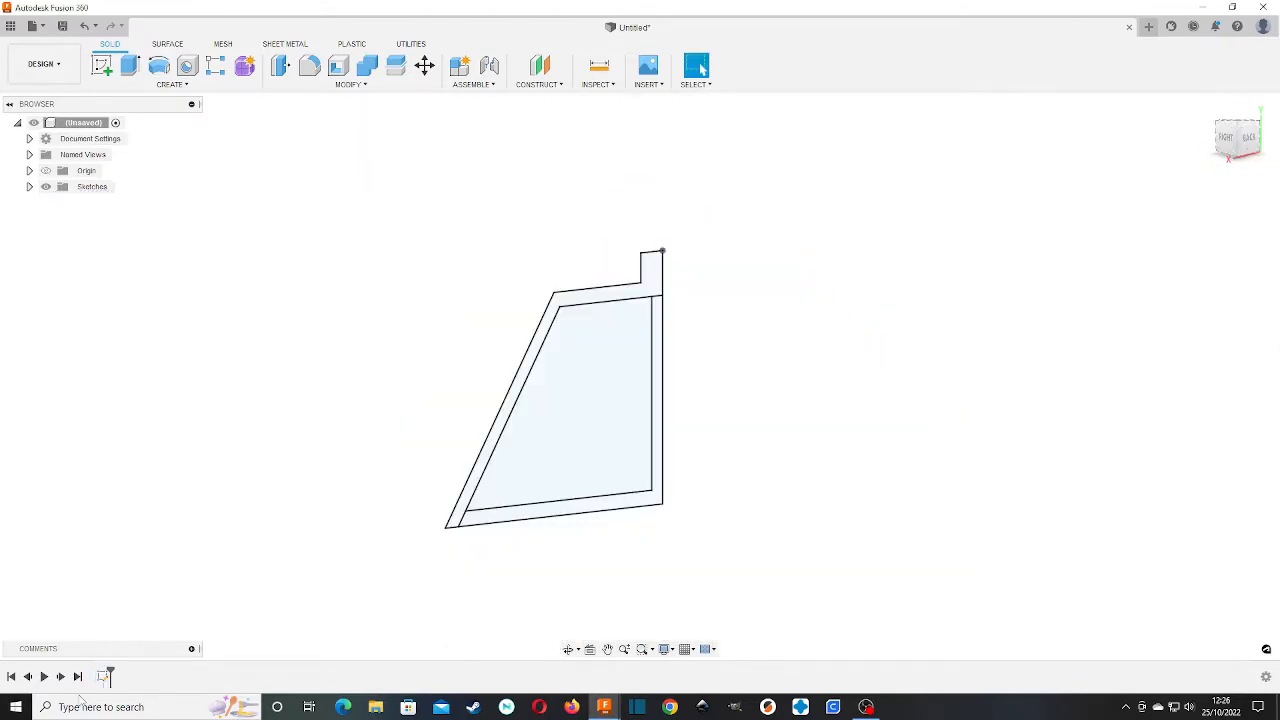
# Reopen the profile sketch and draw a rectangular rib about 2.5 mm high projecting outward from the upper part of the slanted side
pyautogui.doubleClick(104, 678)
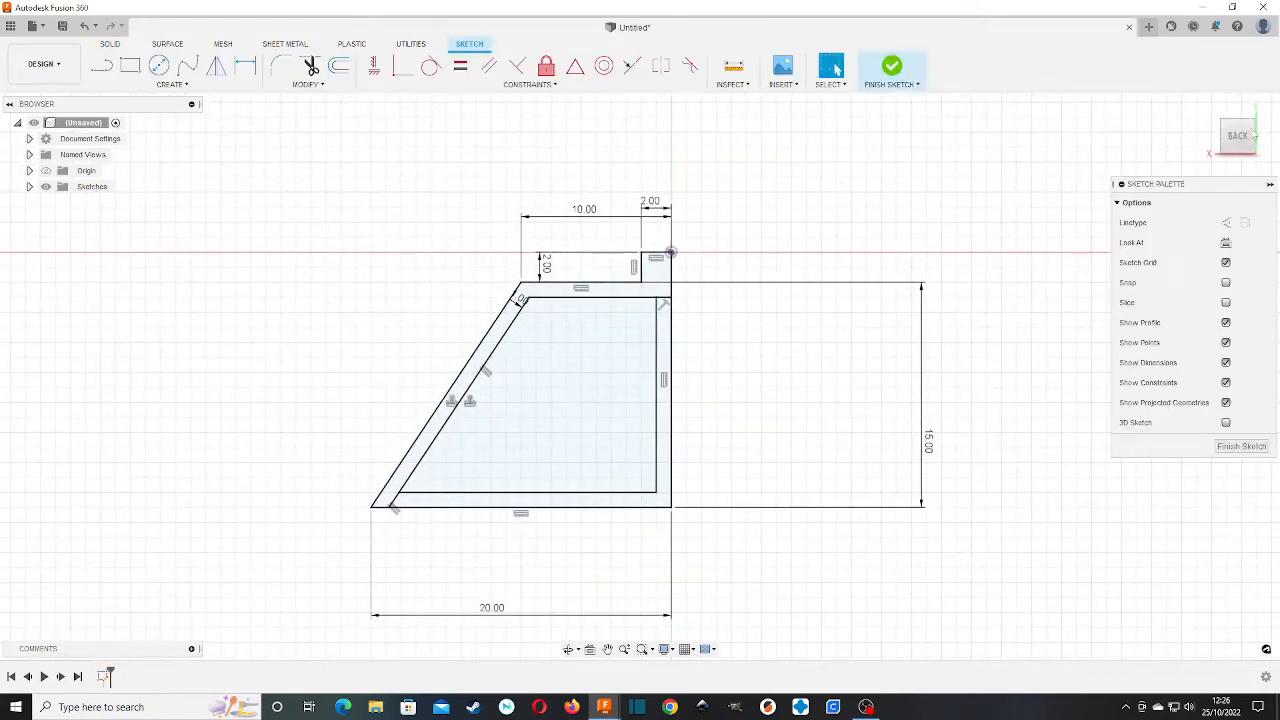
pyautogui.click(1222, 145)
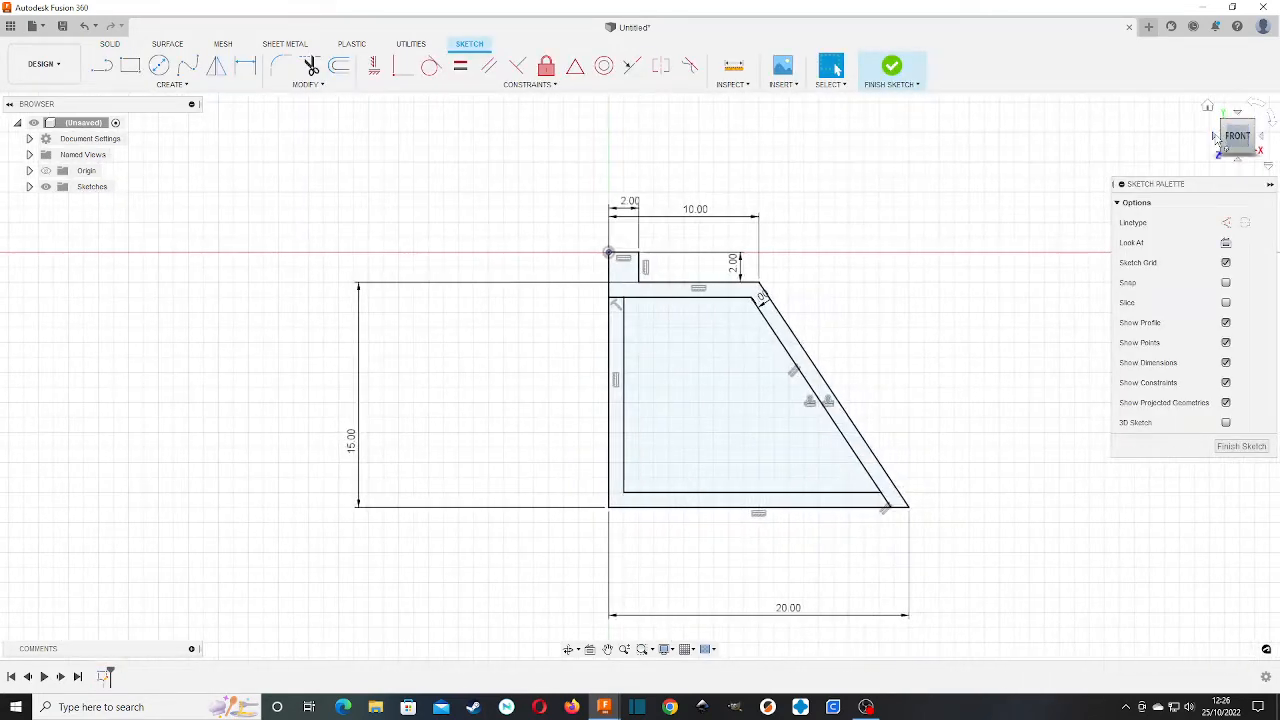
pyautogui.scroll(3, 776, 390)
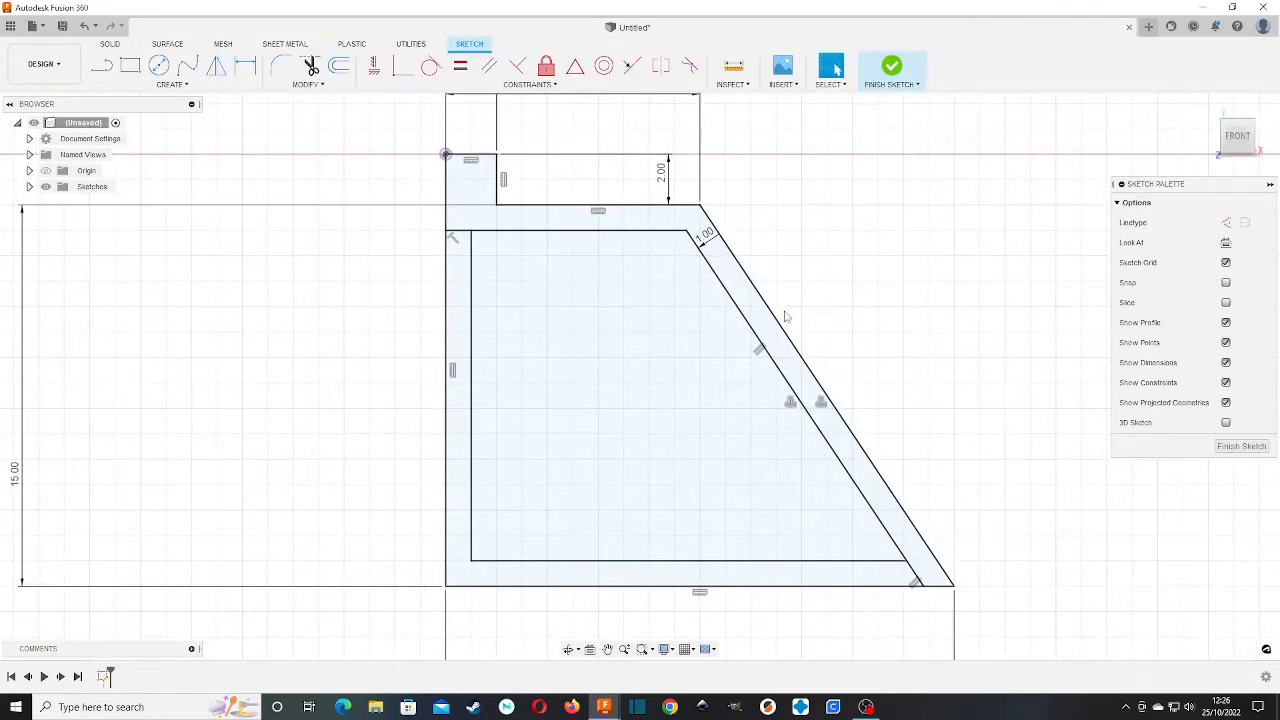
pyautogui.press('l')
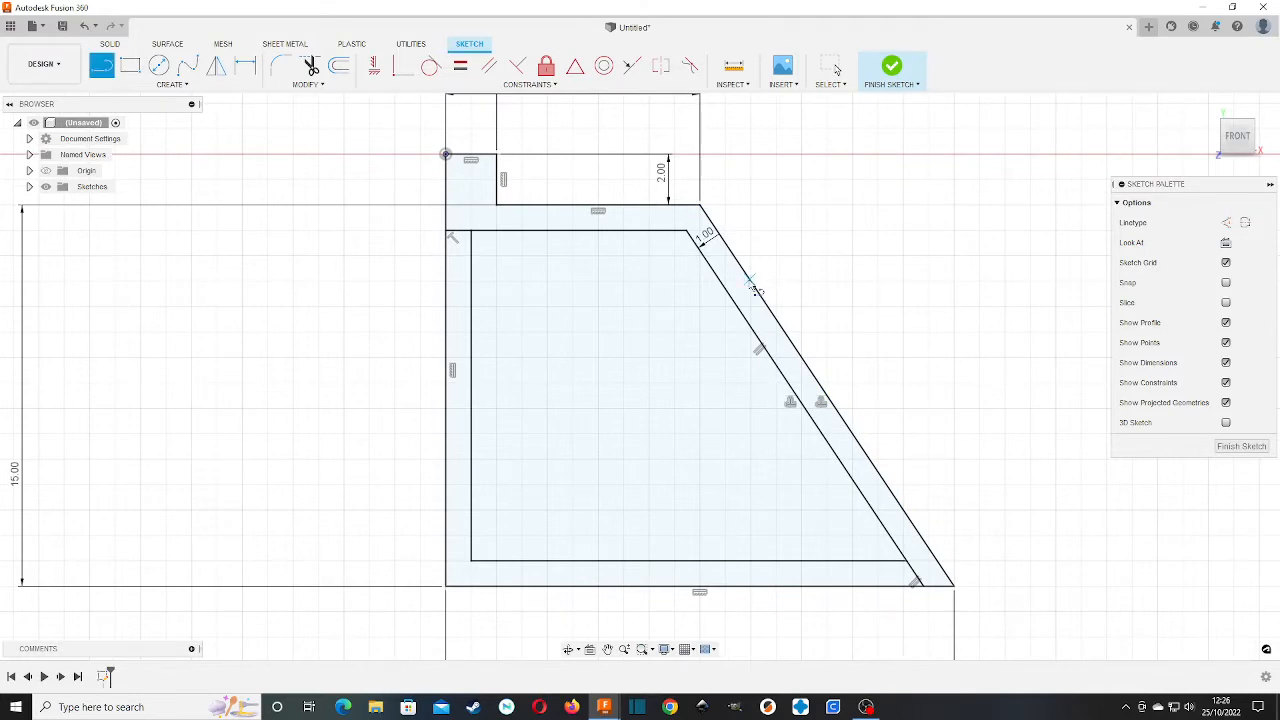
pyautogui.click(749, 279)
pyautogui.click(898, 279)
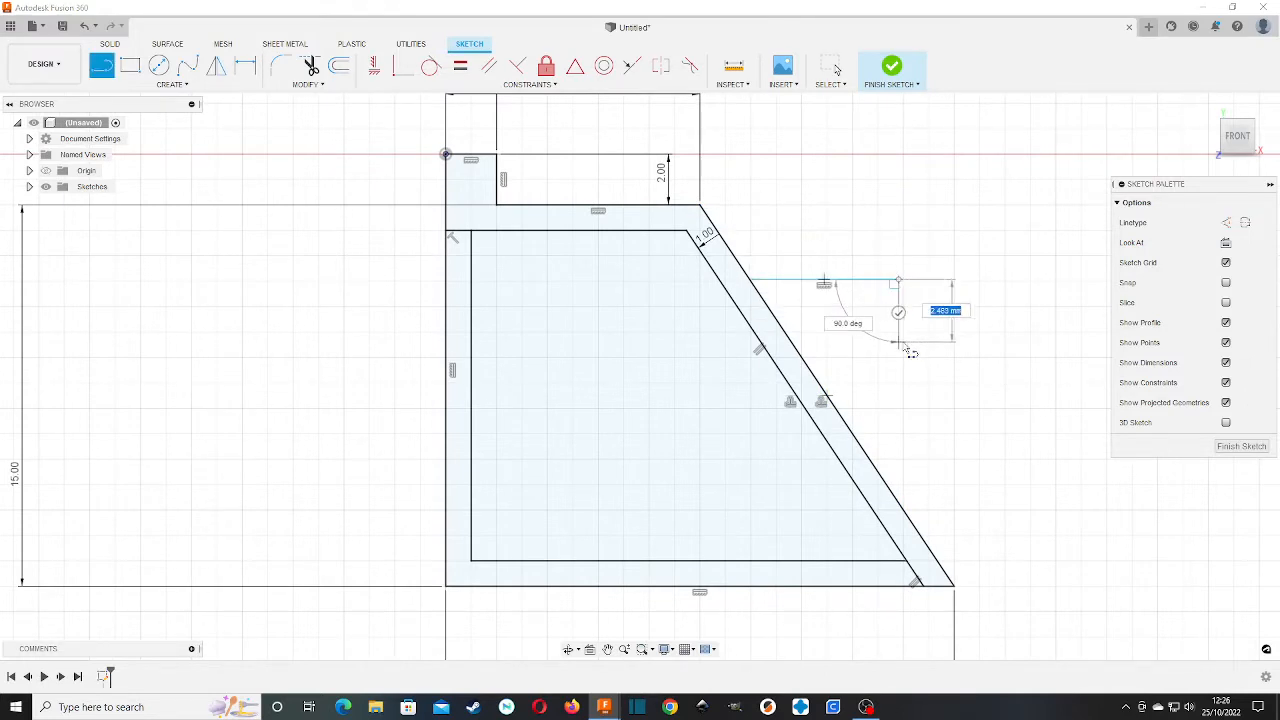
pyautogui.click(898, 342)
pyautogui.click(792, 343)
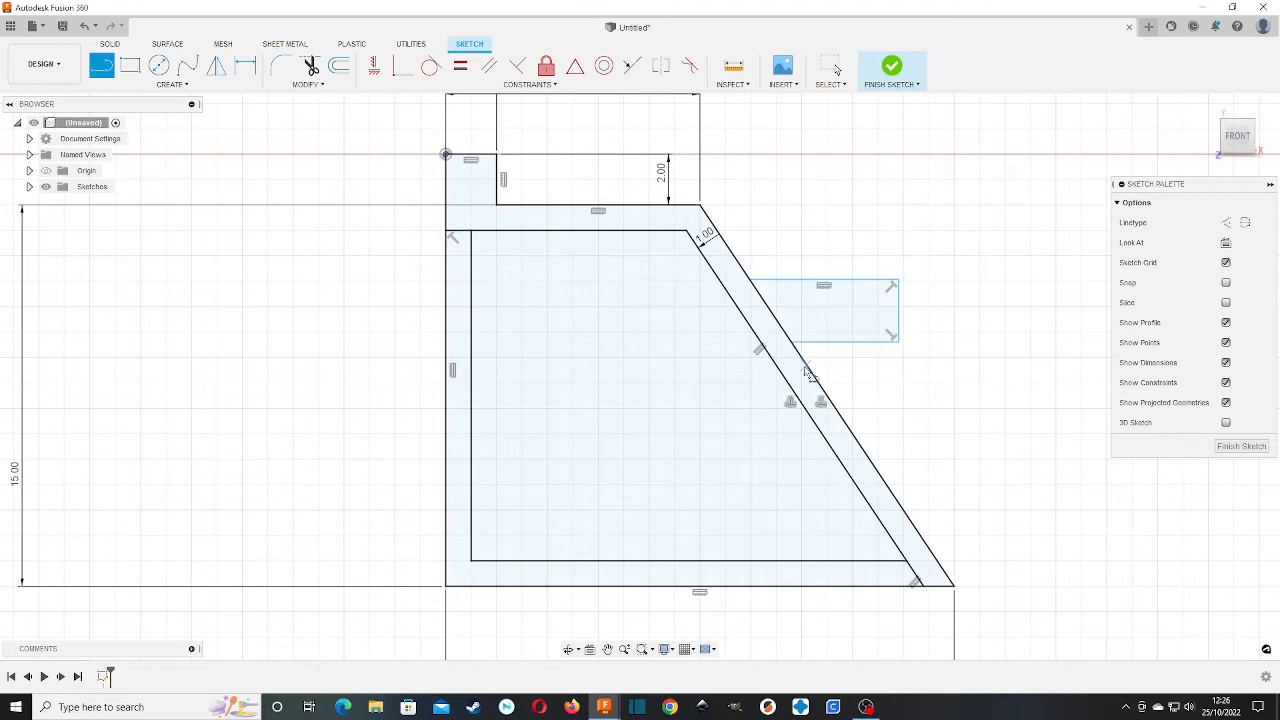
# Draw two more rectangular ribs projecting from the slanted side below the first one and finish the sketch
pyautogui.click(816, 379)
pyautogui.click(932, 379)
pyautogui.click(932, 433)
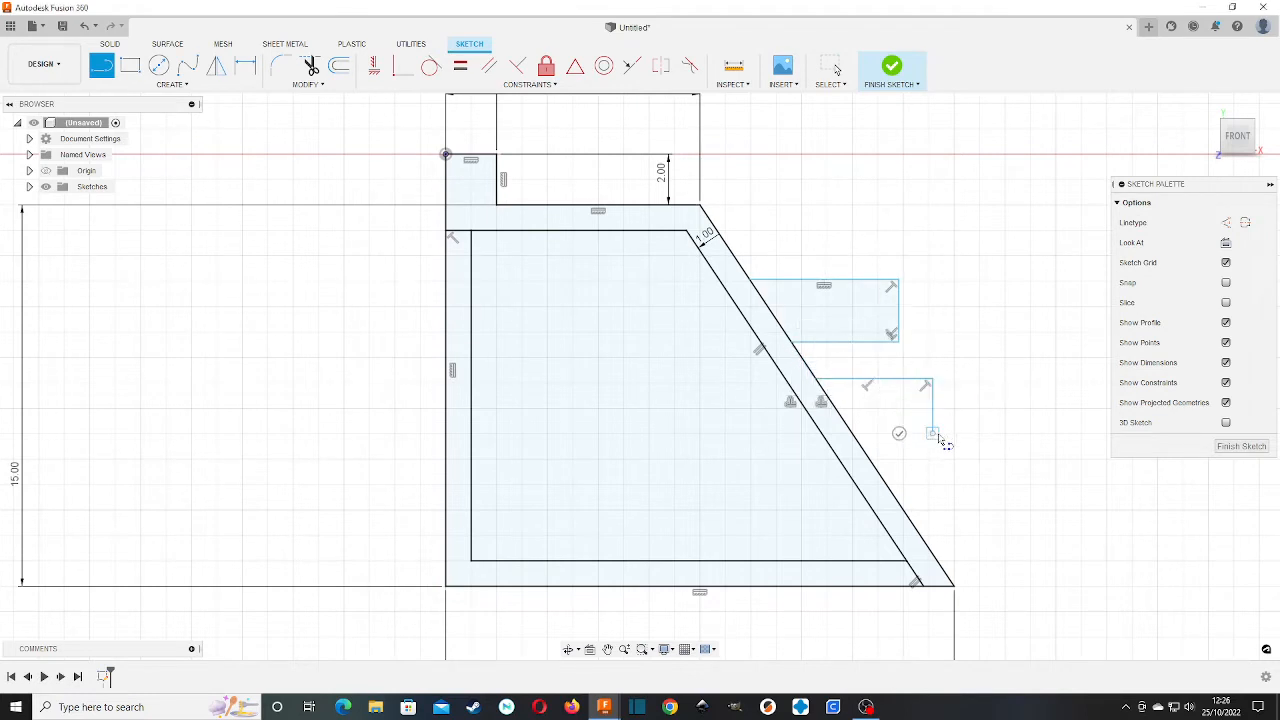
pyautogui.click(856, 436)
pyautogui.click(889, 490)
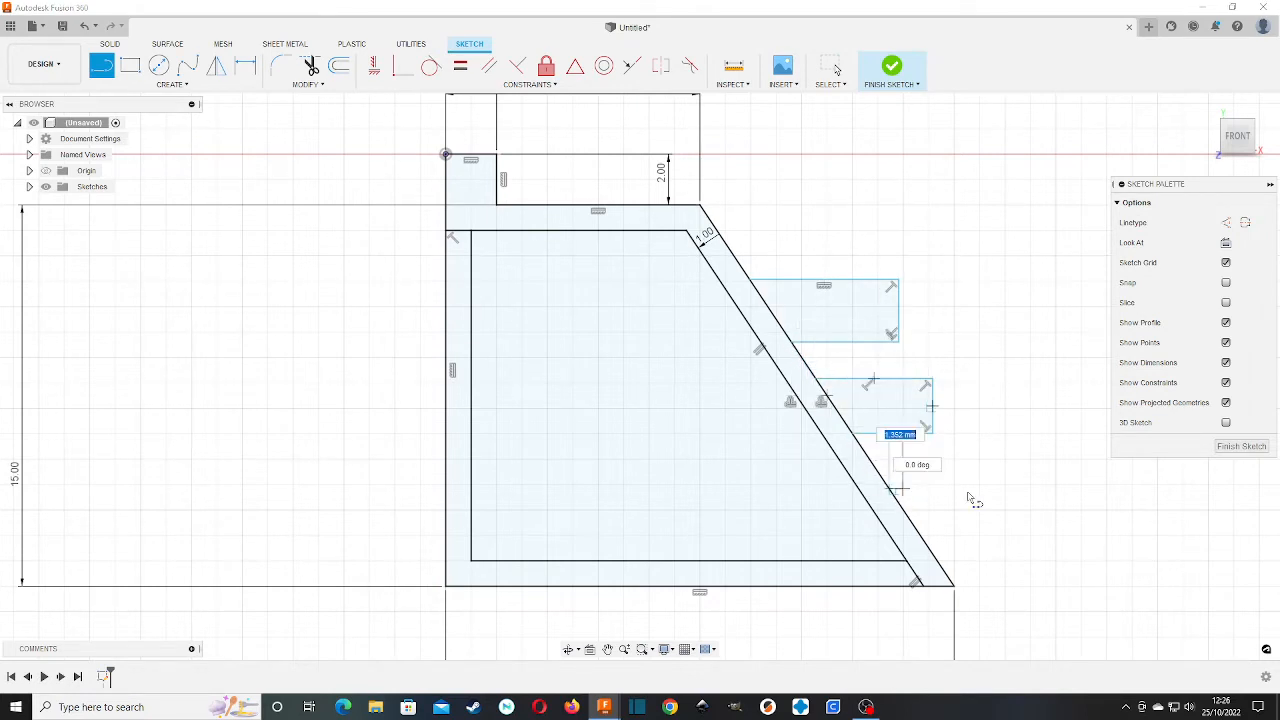
pyautogui.click(986, 491)
pyautogui.click(986, 540)
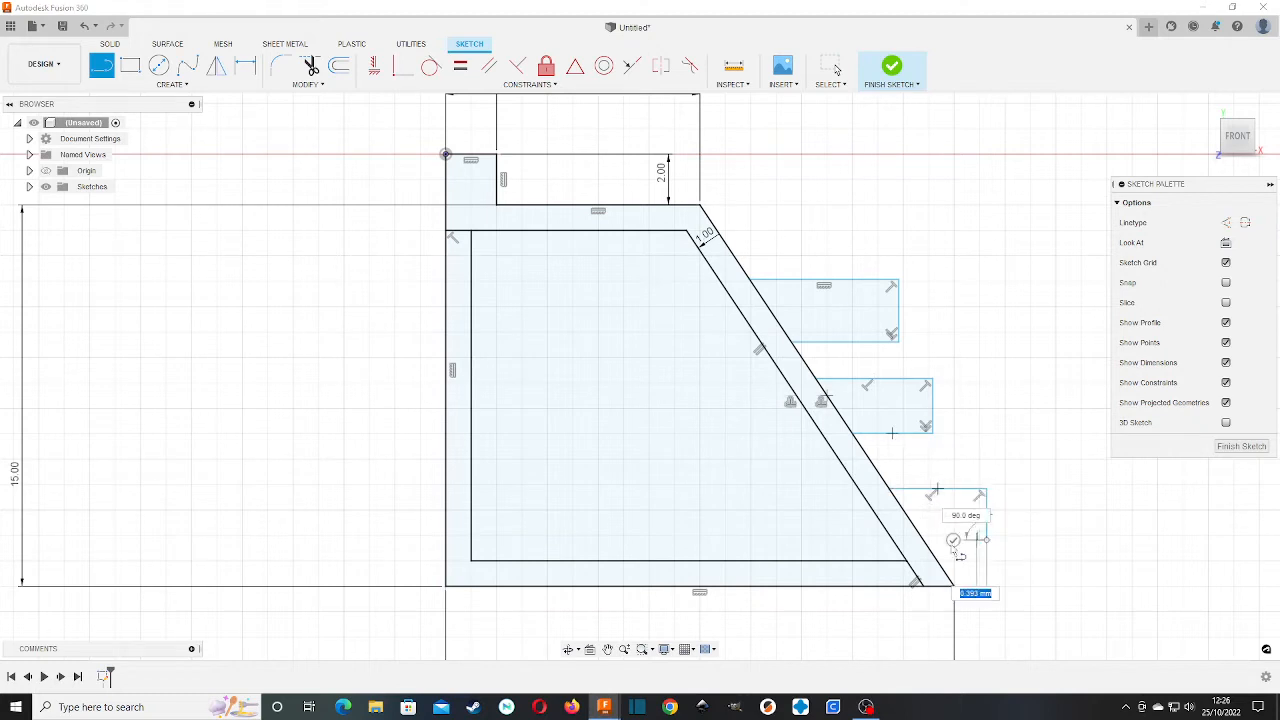
pyautogui.click(923, 540)
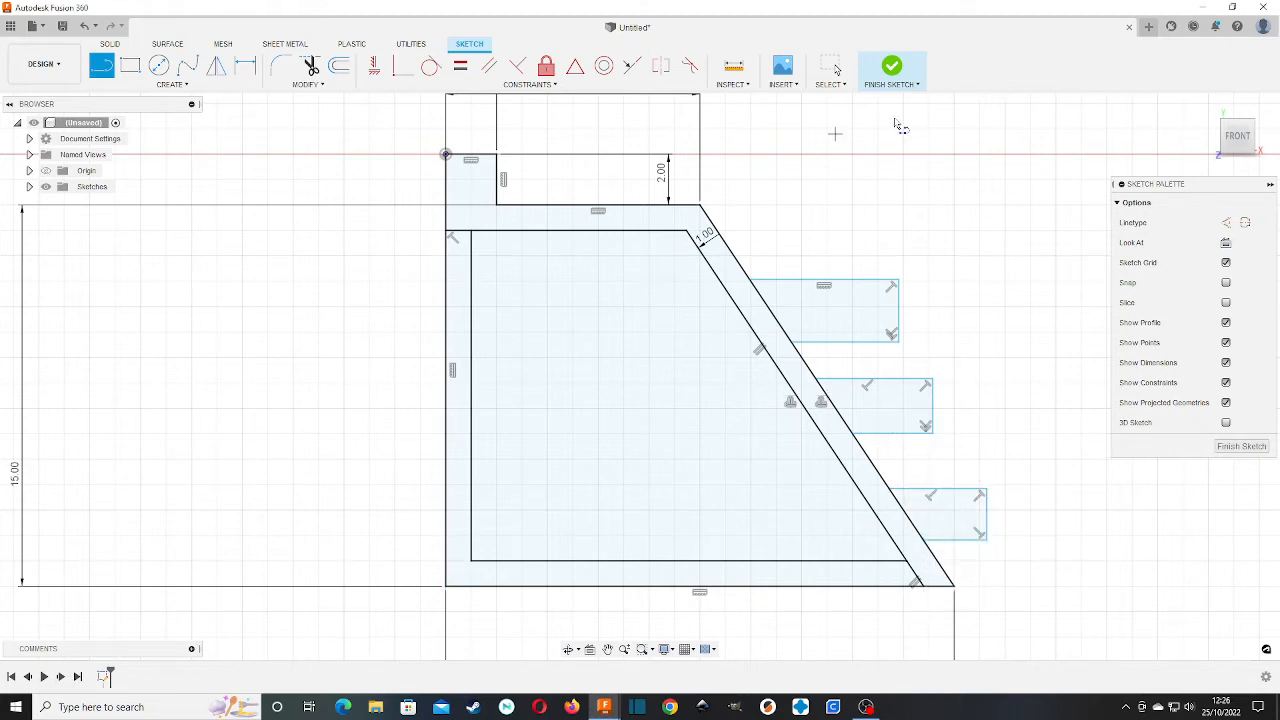
pyautogui.click(895, 85)
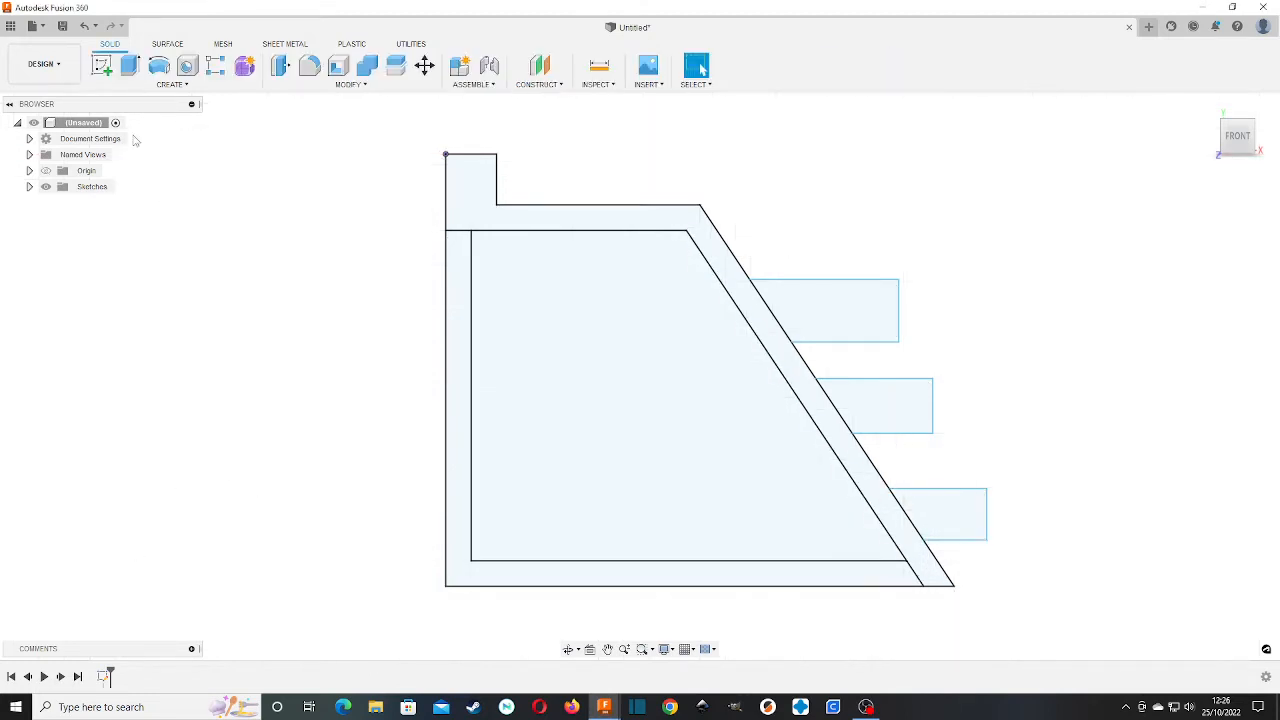
# Revolve the stepped wall profile and the three ribs 360 degrees about the outer vertical edge as a new body
pyautogui.click(159, 65)
pyautogui.click(645, 219)
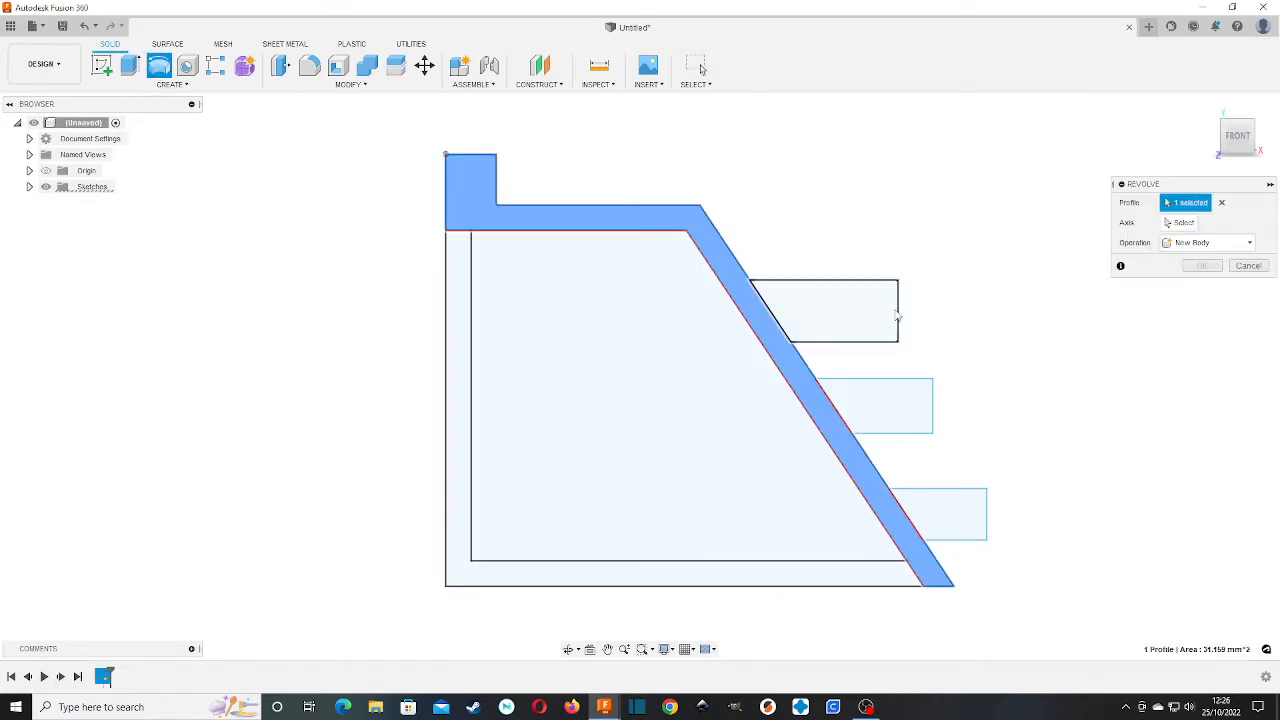
pyautogui.click(897, 316)
pyautogui.click(906, 425)
pyautogui.click(964, 521)
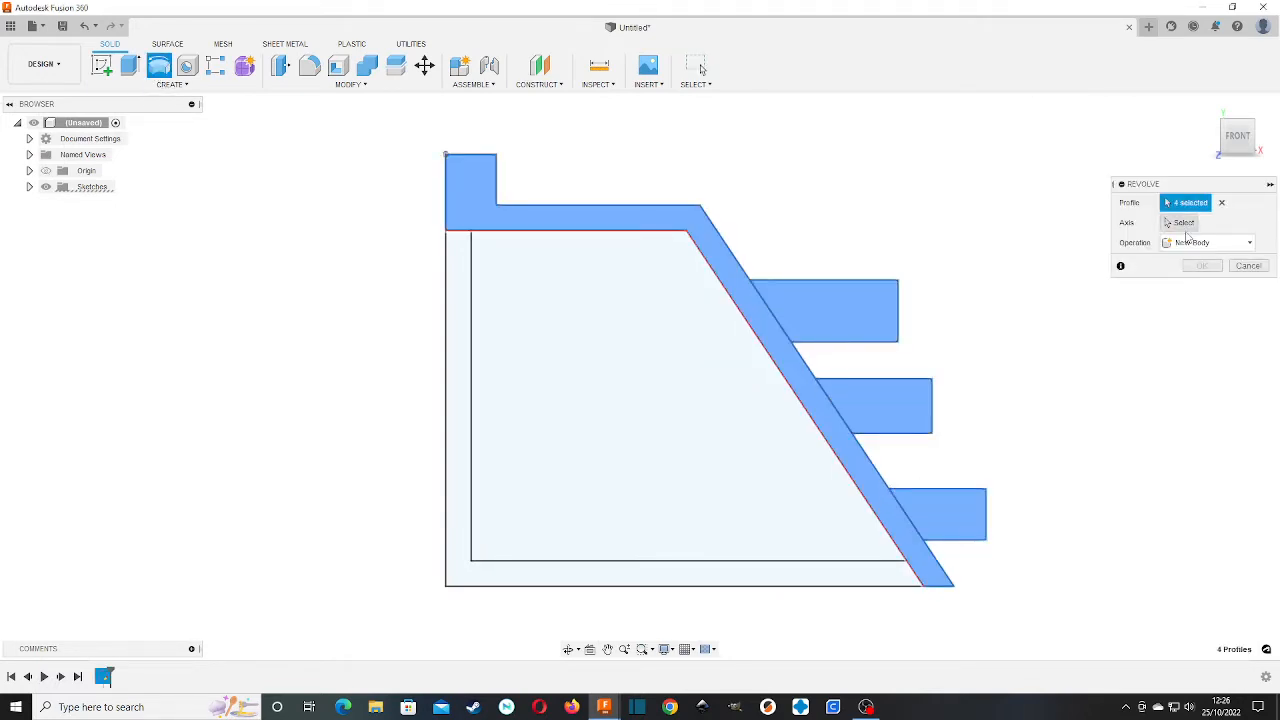
pyautogui.click(446, 345)
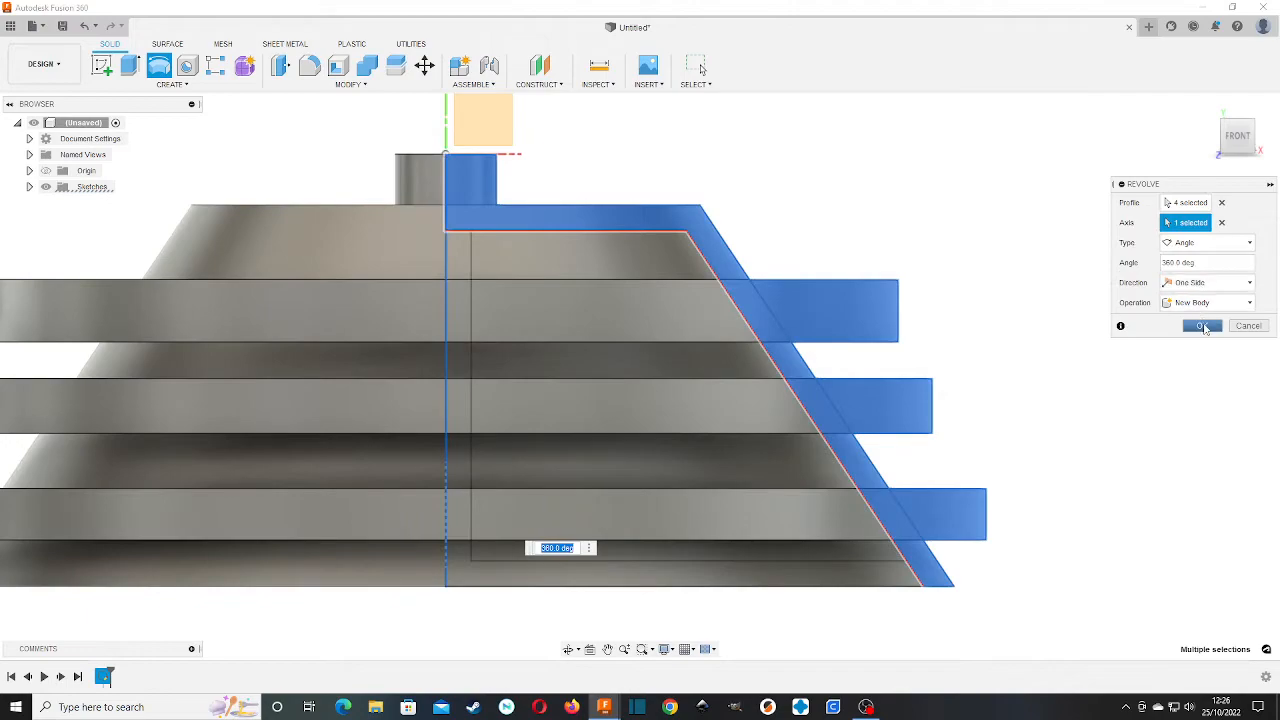
pyautogui.click(1204, 328)
pyautogui.scroll(-3, 943, 418)
pyautogui.moveTo(1237, 138)
pyautogui.mouseDown()
pyautogui.moveTo(1256, 164)
pyautogui.moveTo(1240, 118)
pyautogui.moveTo(1253, 152)
pyautogui.mouseUp()
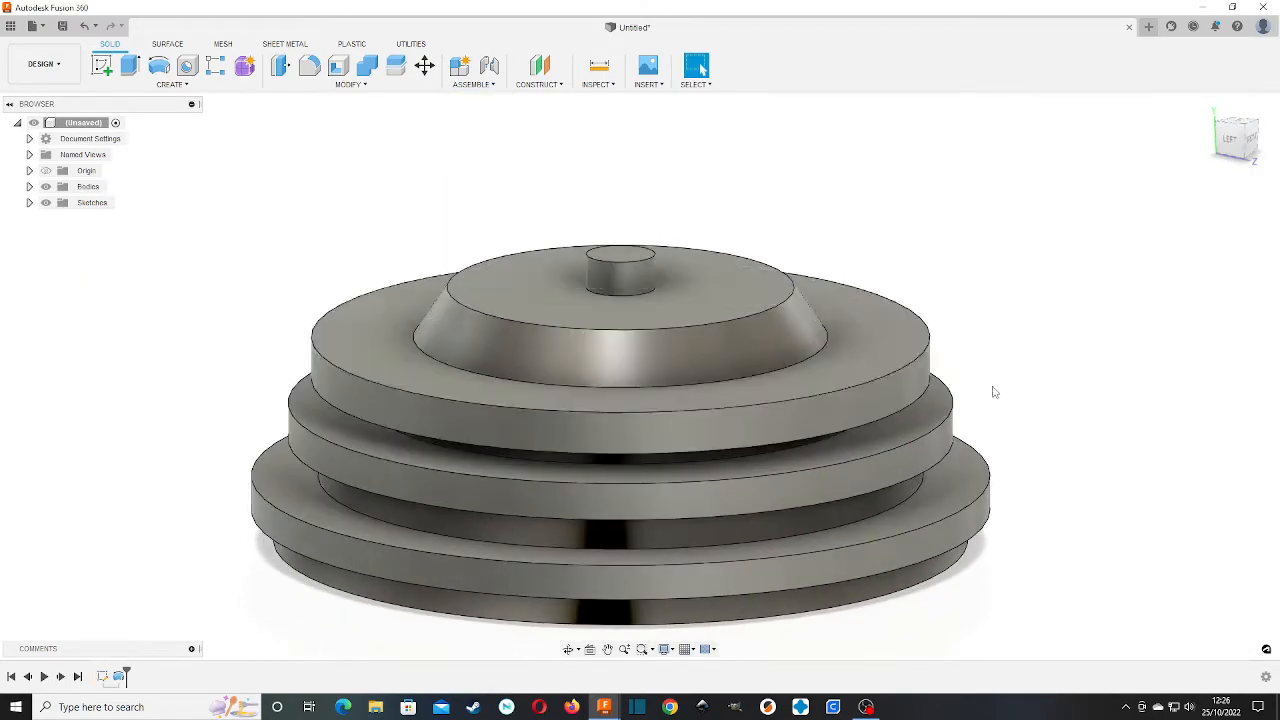
# Reopen the profile sketch and delete the perpendicular and parallel constraints at the outer corners of the three ribs
pyautogui.doubleClick(102, 677)
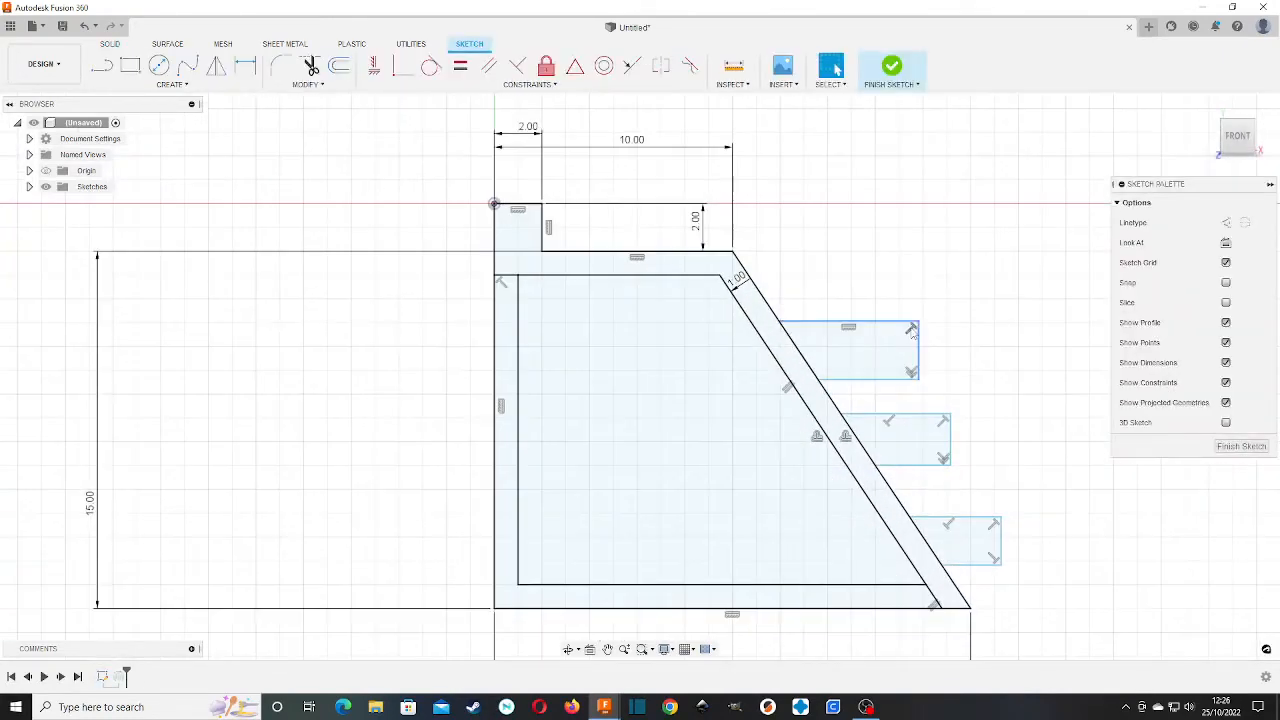
pyautogui.scroll(3, 914, 360)
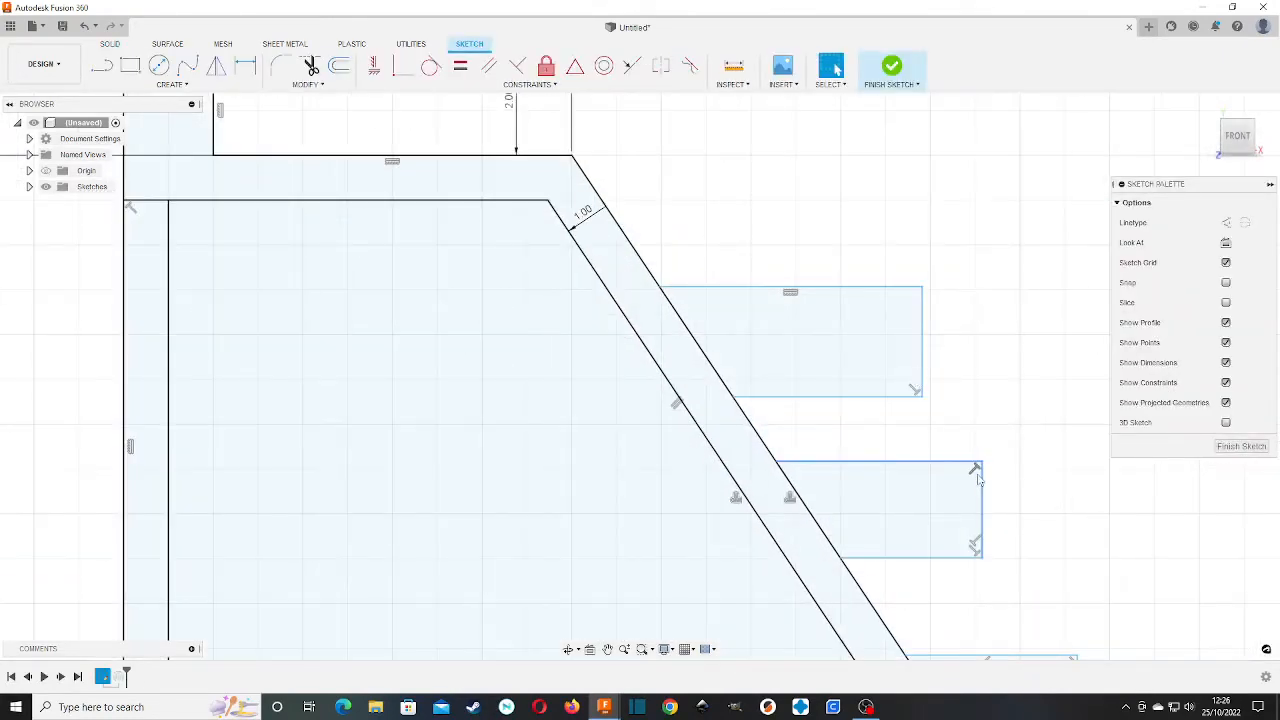
pyautogui.press('Delete')
pyautogui.click(915, 391)
pyautogui.press('Delete')
pyautogui.moveTo(1028, 468); pyautogui.dragTo(979, 305, button='middle')
pyautogui.click(934, 499)
pyautogui.press('Delete')
pyautogui.click(925, 382)
pyautogui.press('Delete')
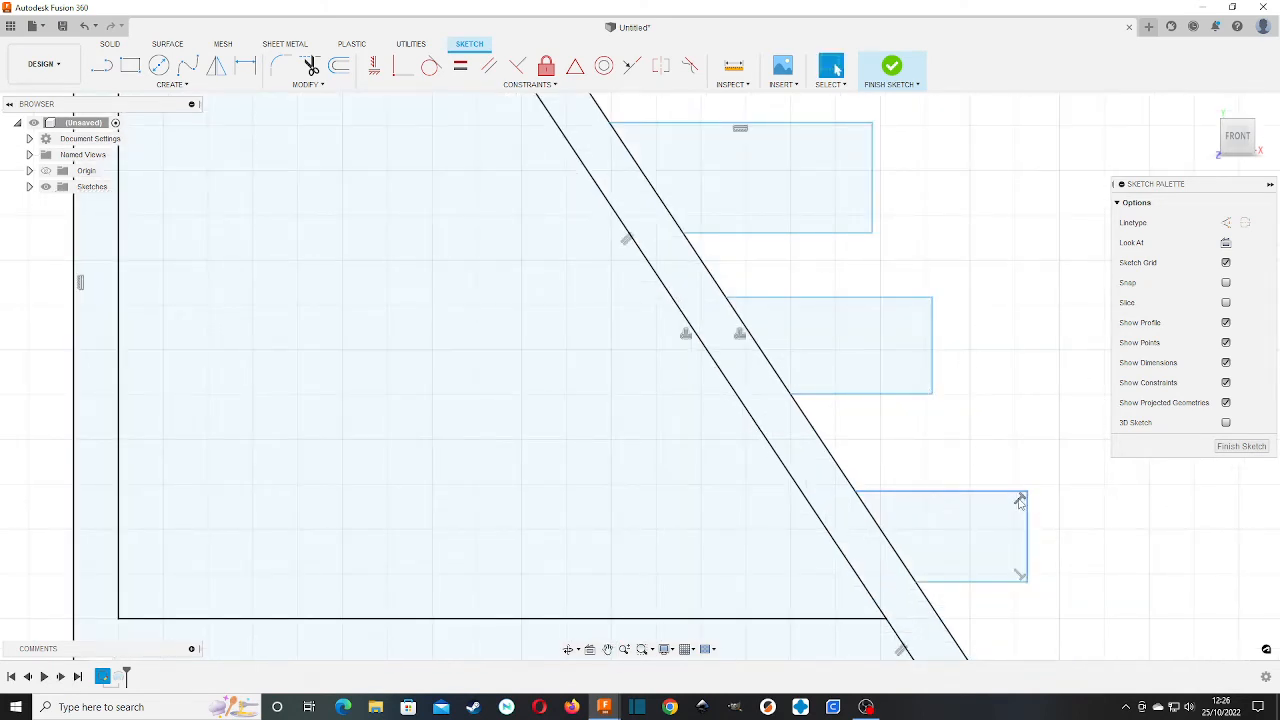
pyautogui.click(1020, 499)
pyautogui.press('Delete')
pyautogui.scroll(-2, 818, 400)
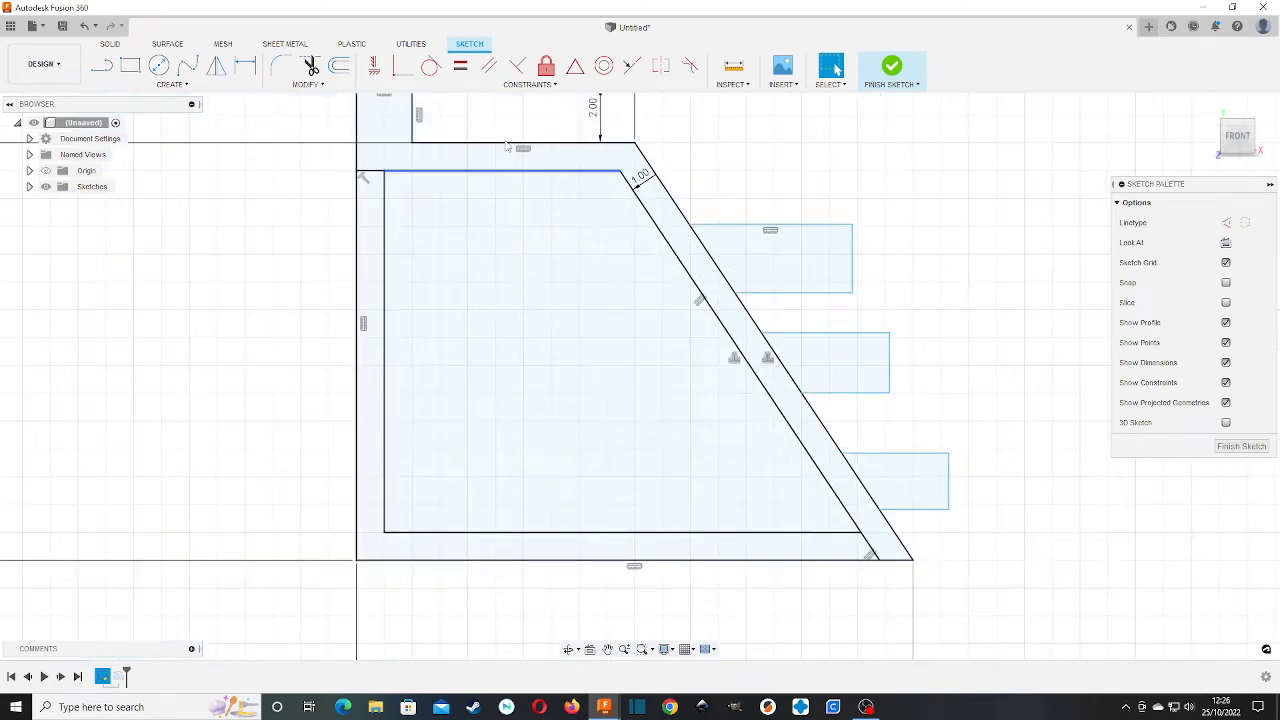
# Apply horizontal constraints to the upper and lower edges of the three ribs
pyautogui.click(374, 66)
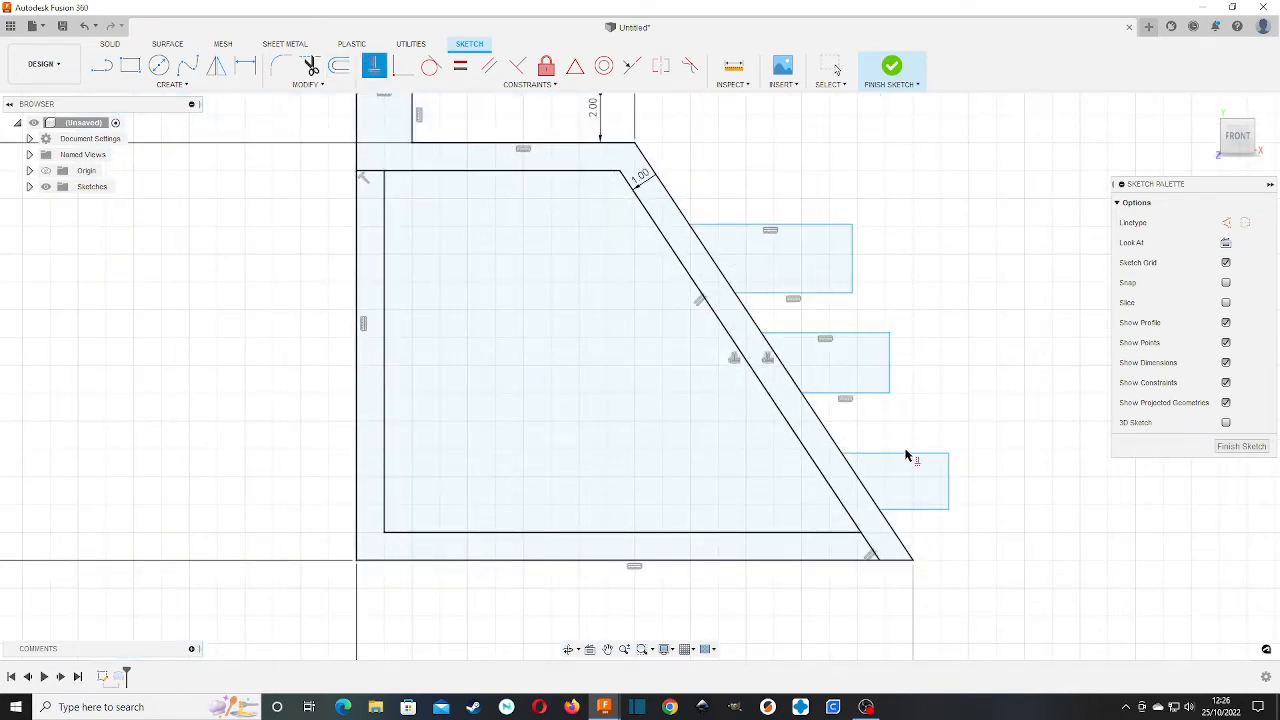
pyautogui.press('Escape')
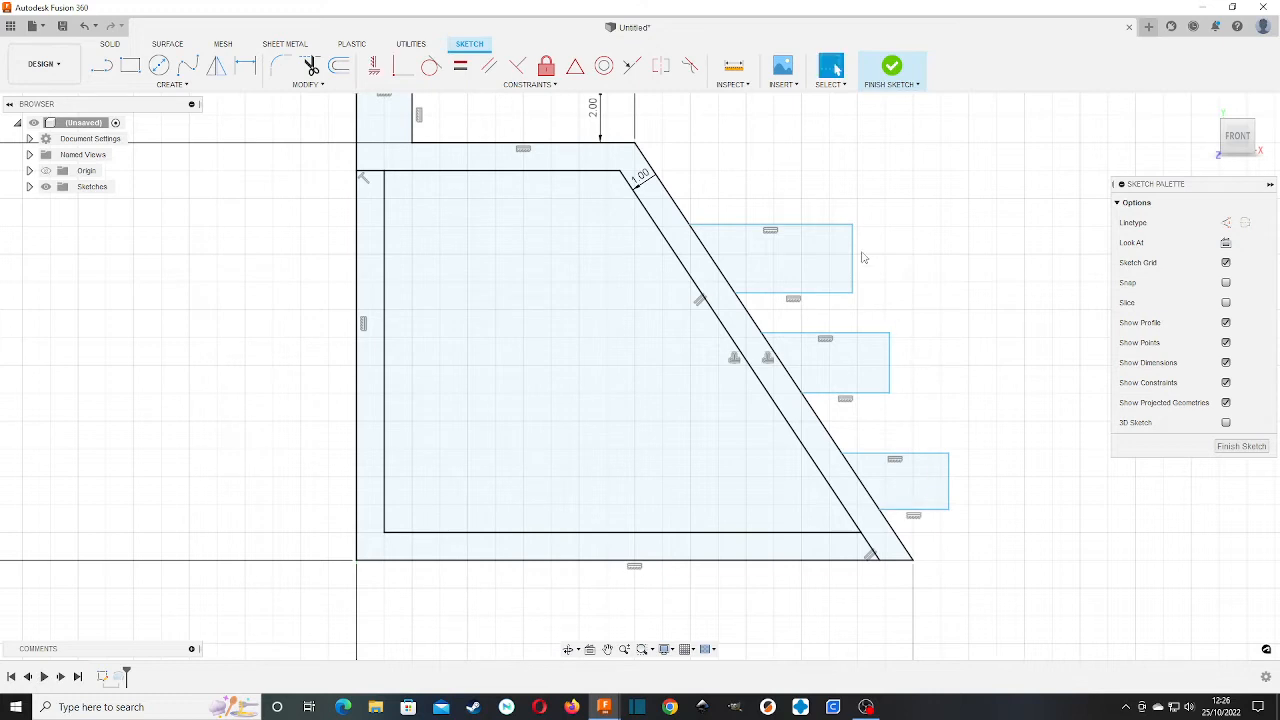
# Make the outer ends of the three ribs parallel to the profile's slanted side and finish the sketch
pyautogui.click(488, 66)
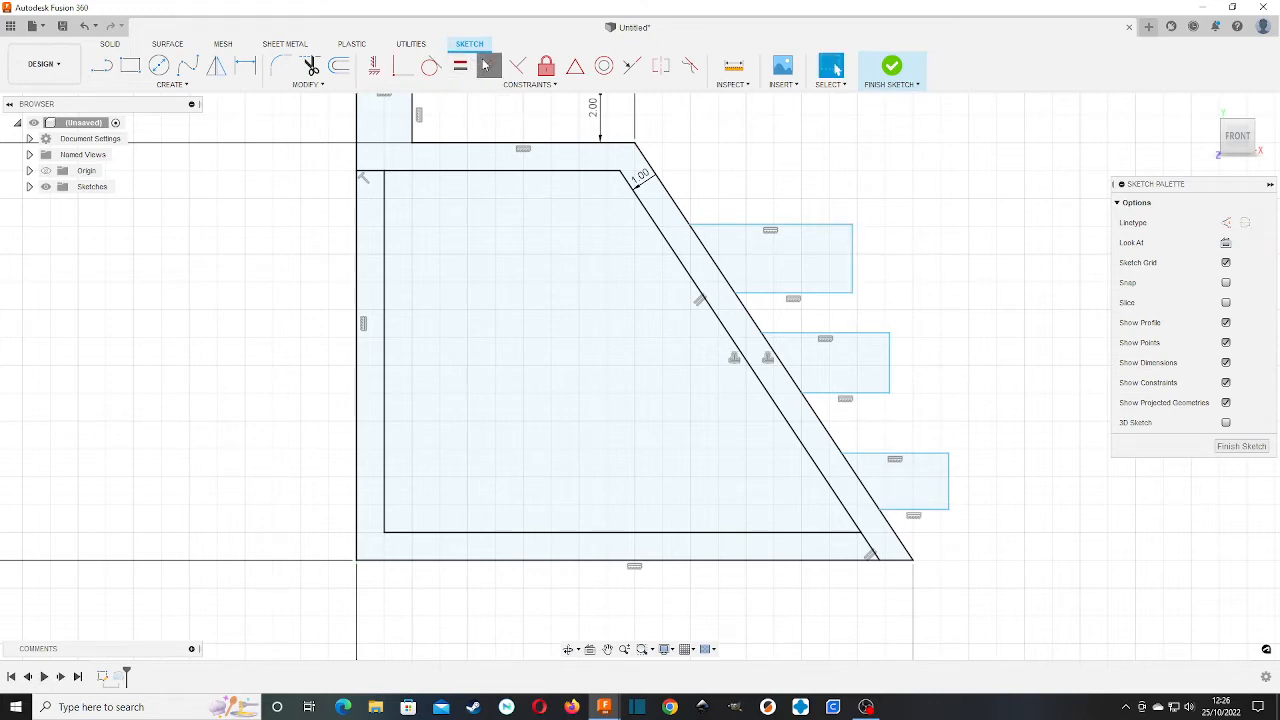
pyautogui.click(711, 266)
pyautogui.click(852, 258)
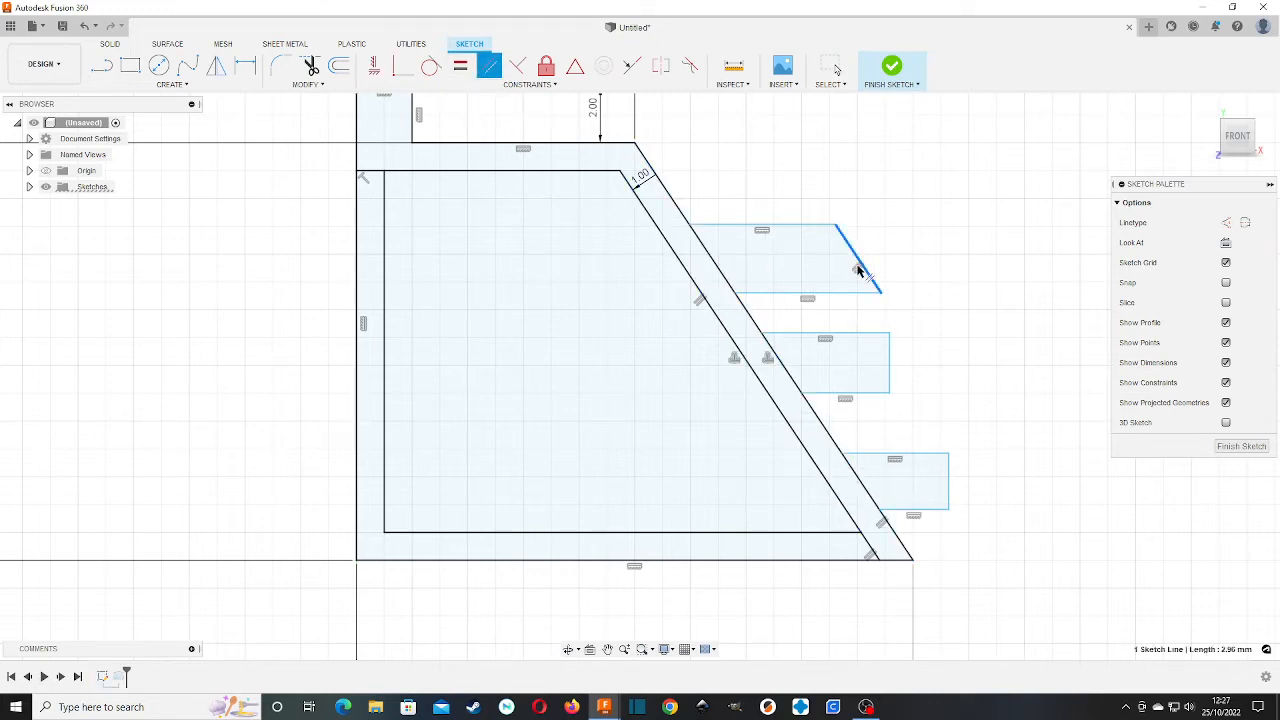
pyautogui.click(890, 360)
pyautogui.click(949, 484)
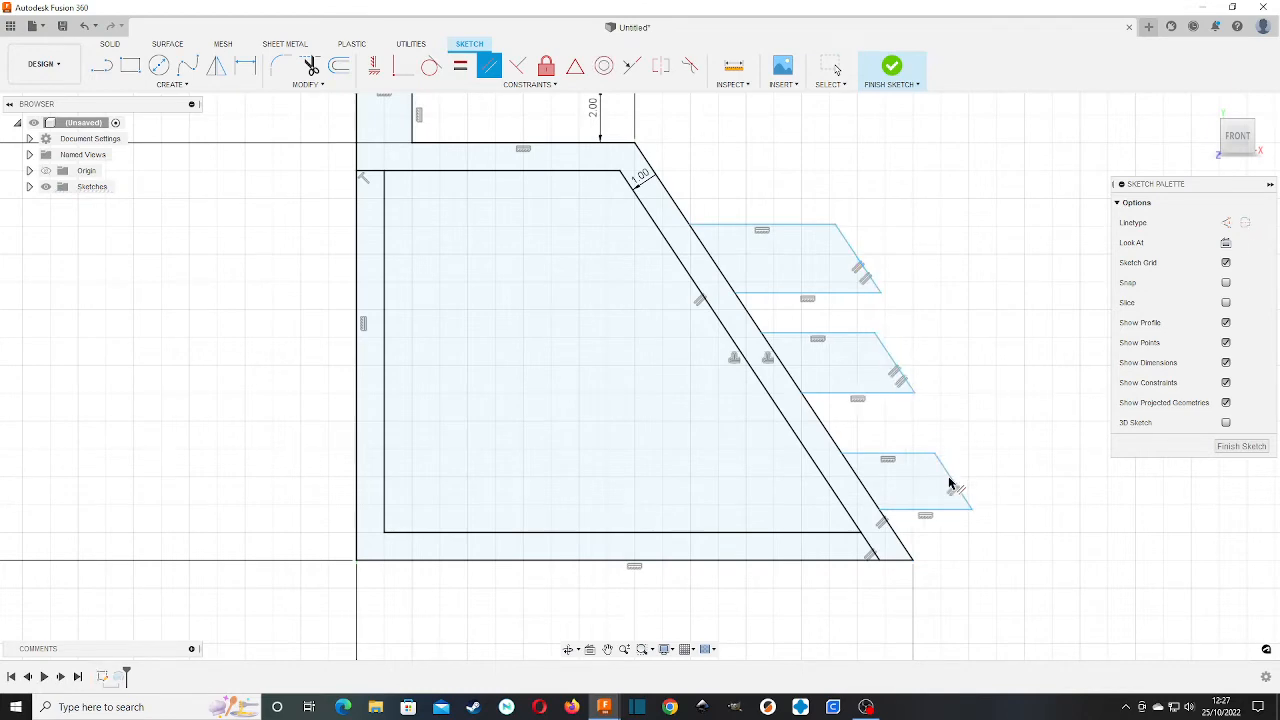
pyautogui.click(892, 68)
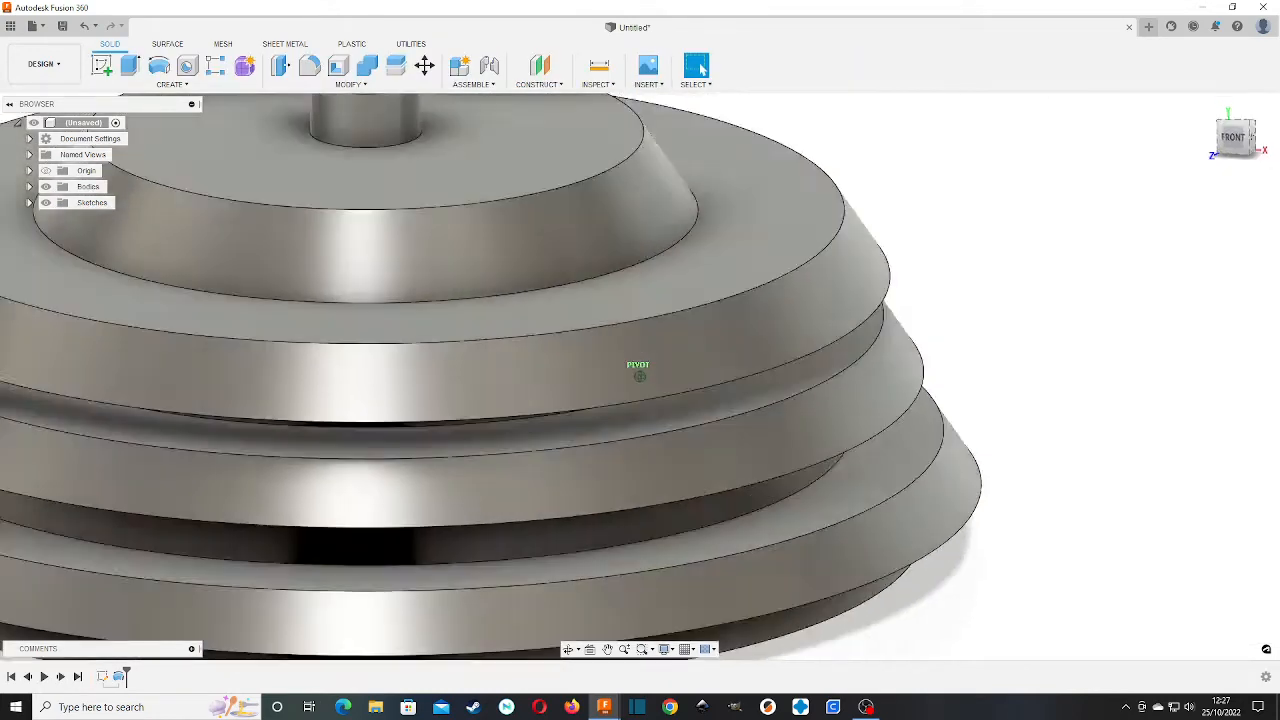
pyautogui.moveTo(665, 376)
pyautogui.keyDown('shift'); pyautogui.mouseDown(button='middle')
pyautogui.moveTo(690, 275)
pyautogui.moveTo(680, 322)
pyautogui.moveTo(730, 370)
pyautogui.moveTo(747, 363)
pyautogui.mouseUp(button='middle'); pyautogui.keyUp('shift')
pyautogui.scroll(-4, 850, 385)
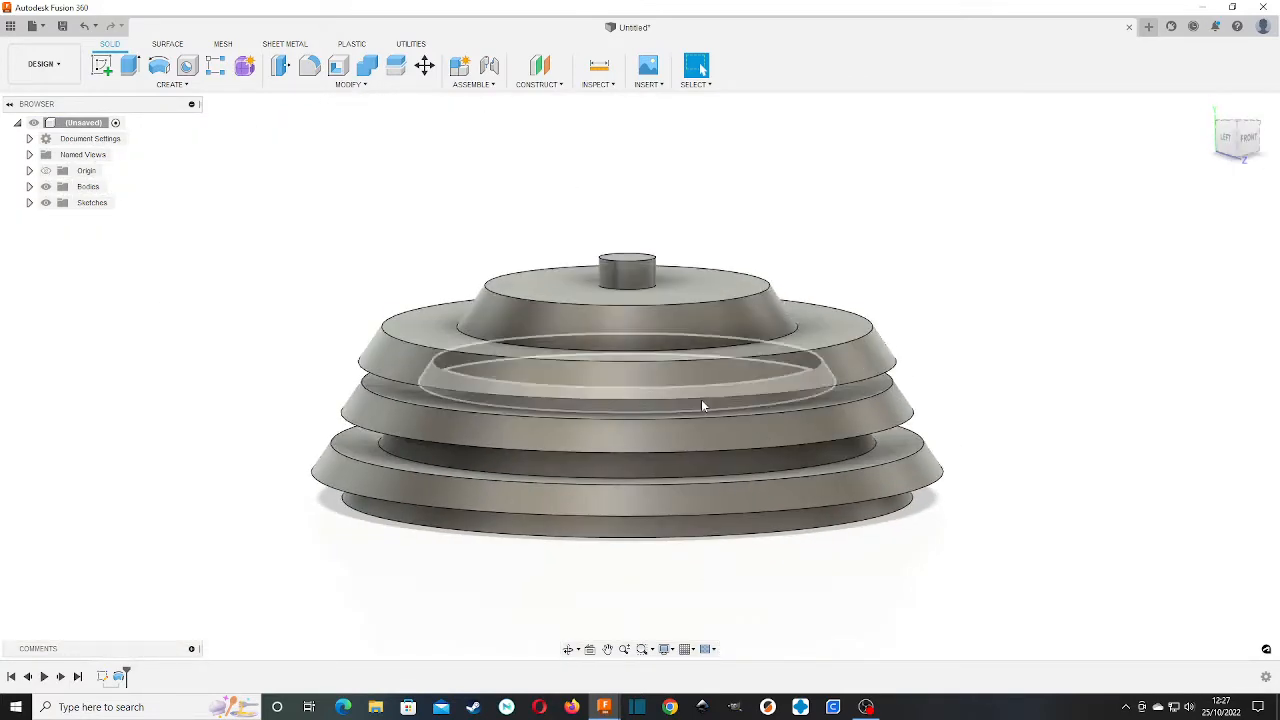
pyautogui.scroll(3, 850, 450)
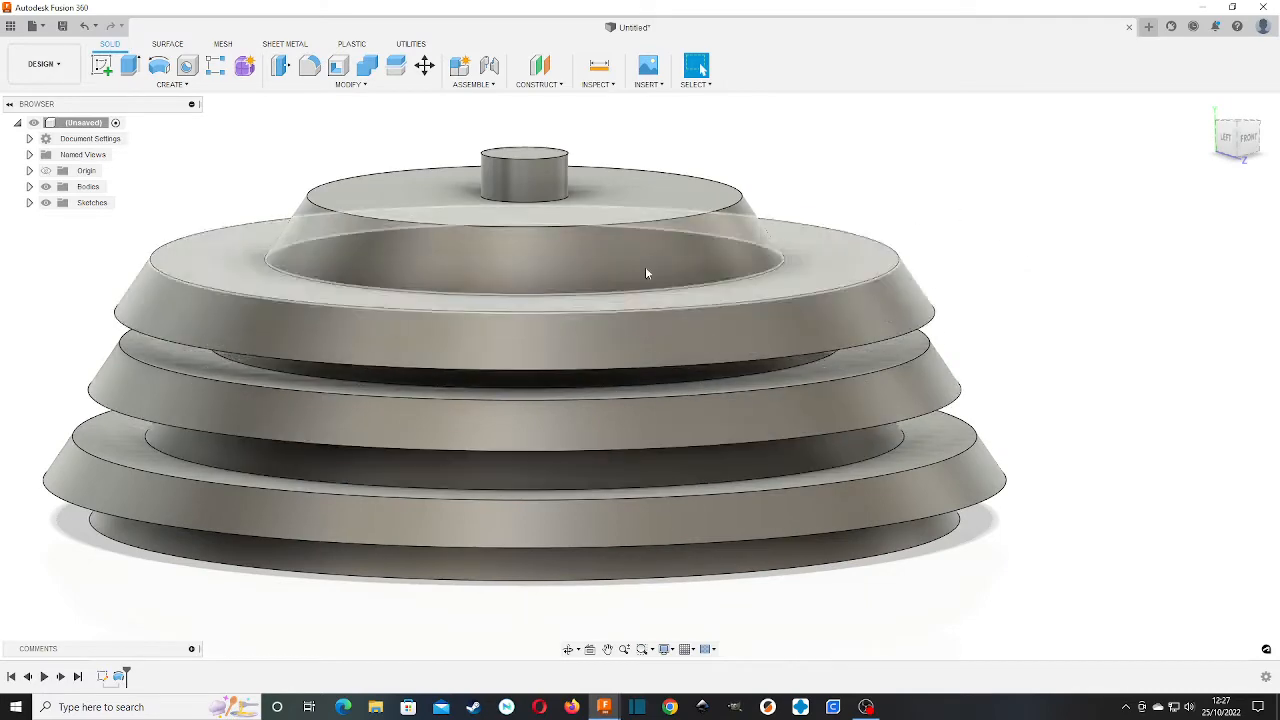
# Reopen the profile sketch and delete the three ribs on the outer slanted side
pyautogui.doubleClick(103, 677)
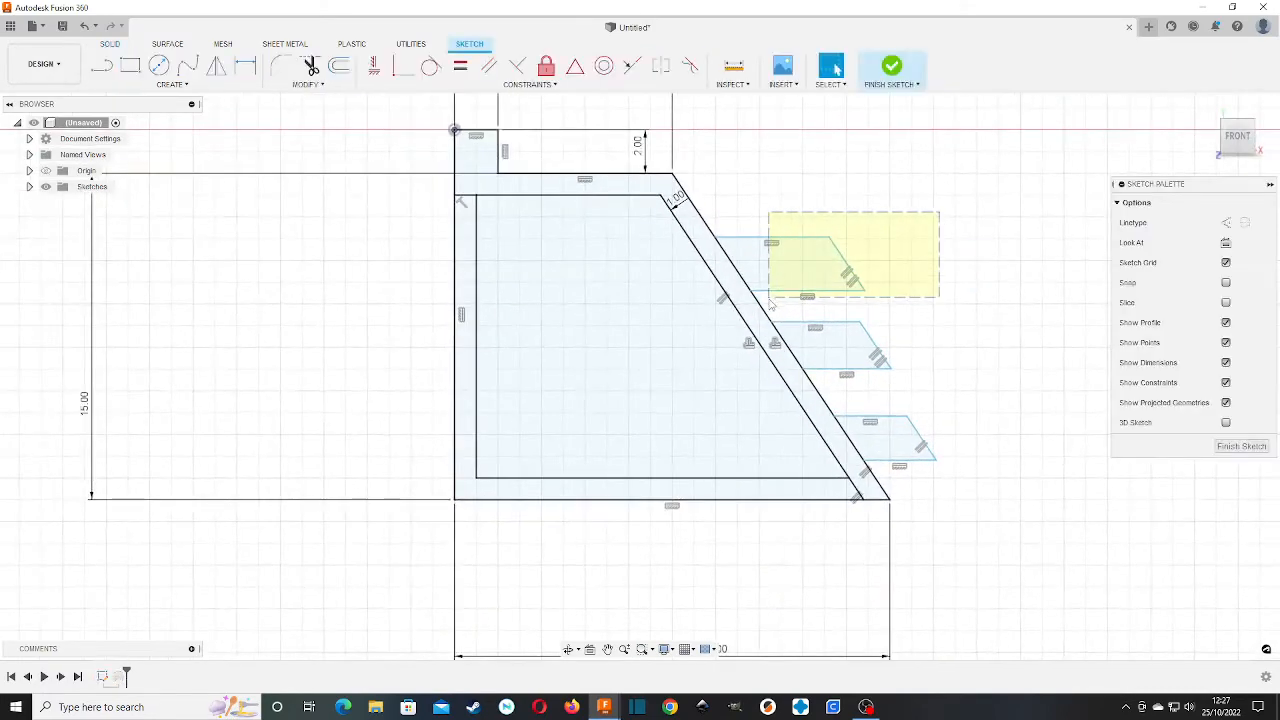
pyautogui.moveTo(770, 303); pyautogui.dragTo(770, 303)
pyautogui.press('Delete')
pyautogui.moveTo(1019, 298); pyautogui.dragTo(956, 345)
pyautogui.moveTo(845, 375); pyautogui.dragTo(845, 375)
pyautogui.press('Delete')
pyautogui.moveTo(1003, 392); pyautogui.dragTo(956, 425)
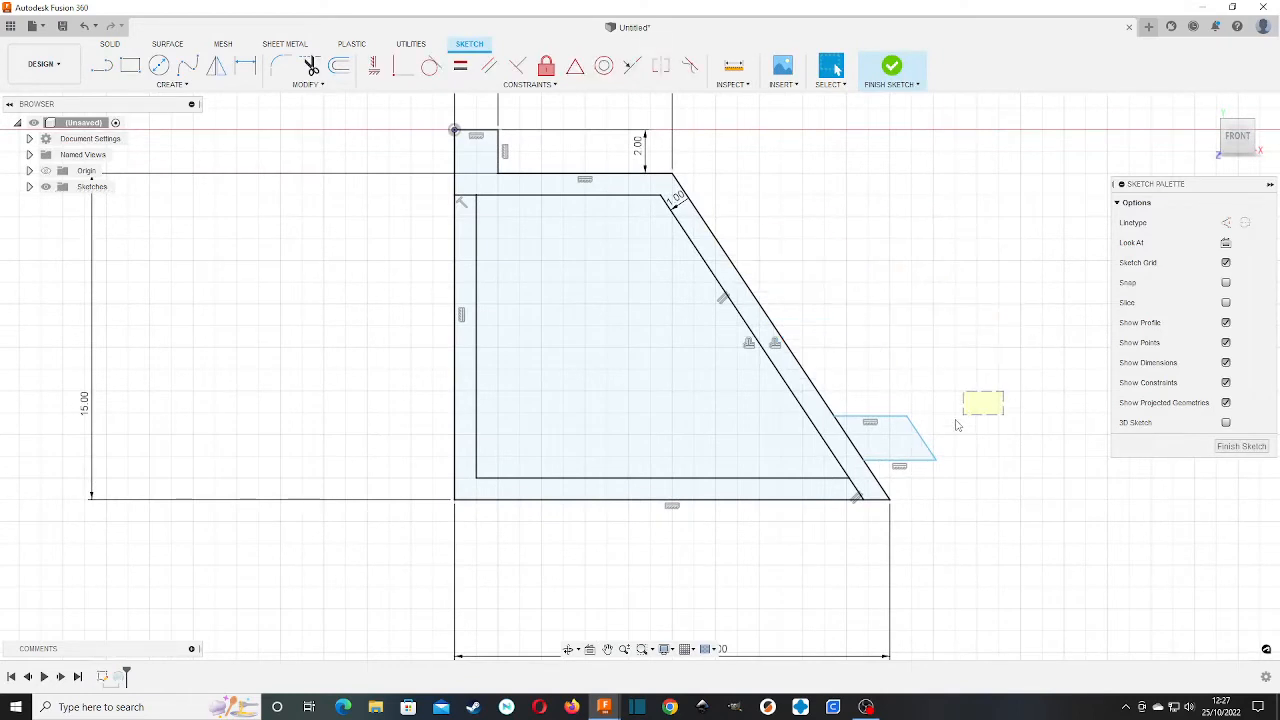
pyautogui.moveTo(897, 480); pyautogui.dragTo(897, 480)
pyautogui.press('Delete')
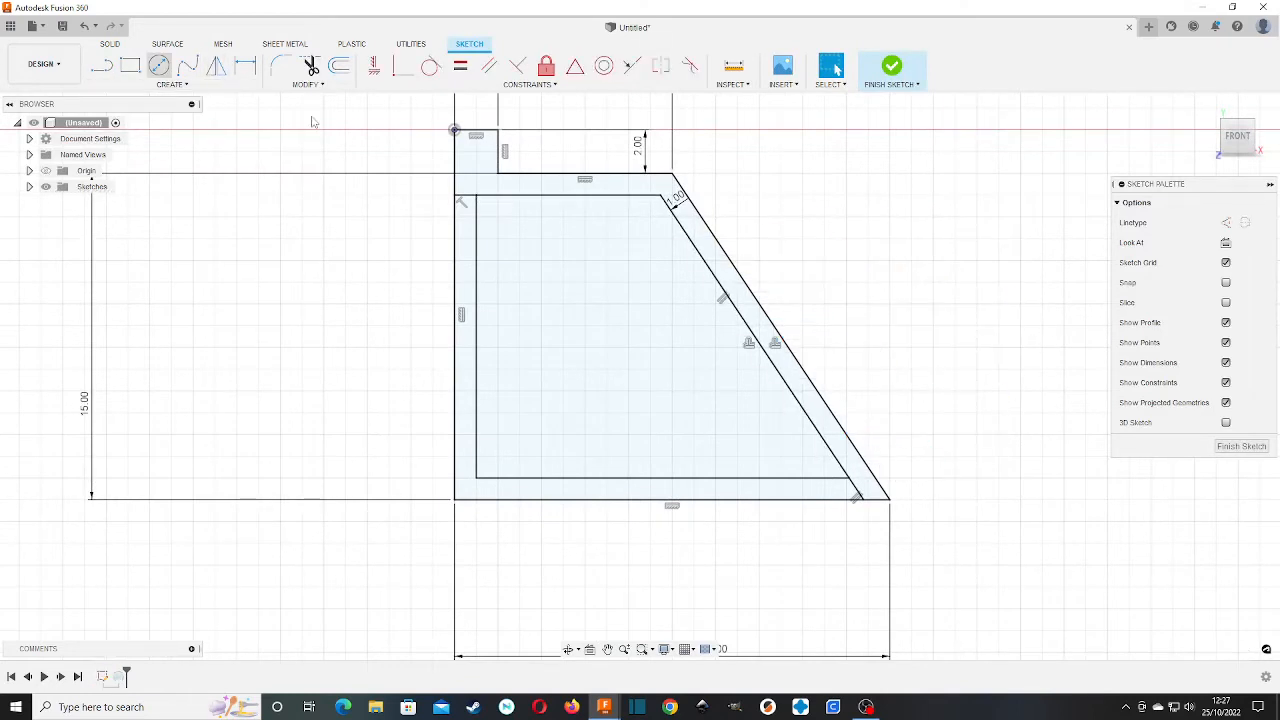
# Draw three small circles centred along the profile's outer slanted line, spaced apart in its upper and middle part, and finish the sketch
pyautogui.press('c')
pyautogui.click(728, 258)
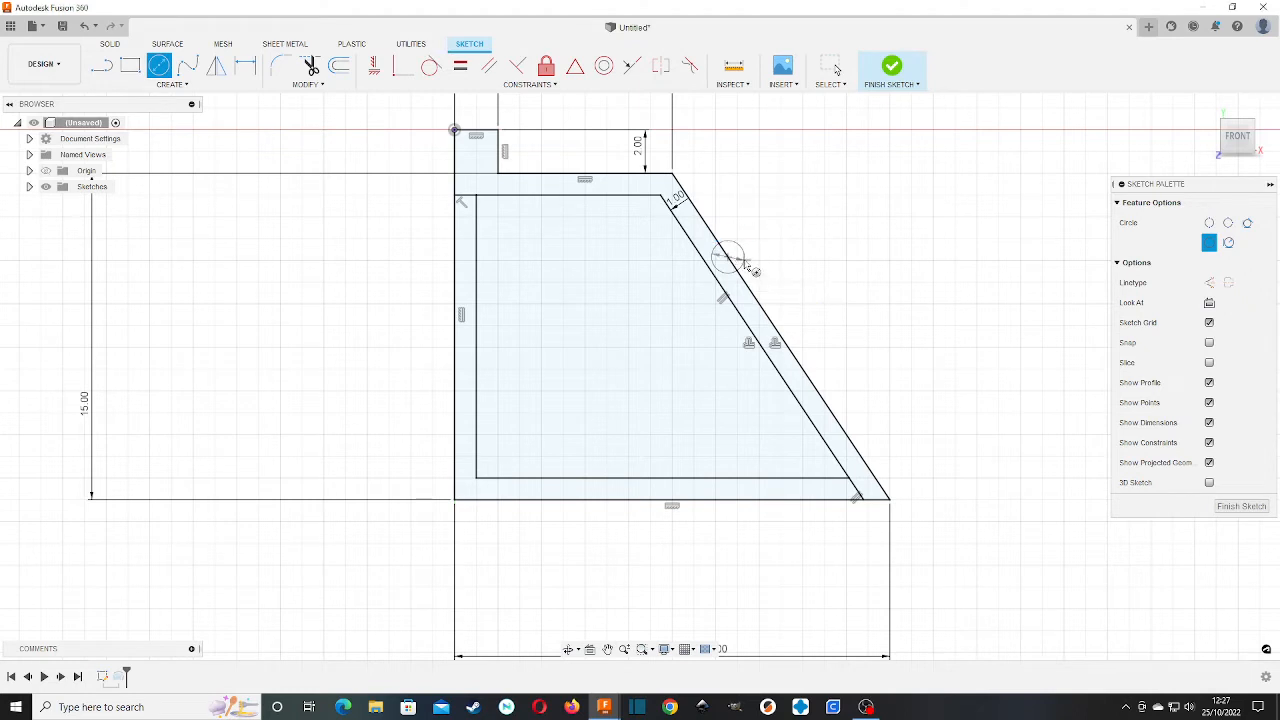
pyautogui.click(756, 305)
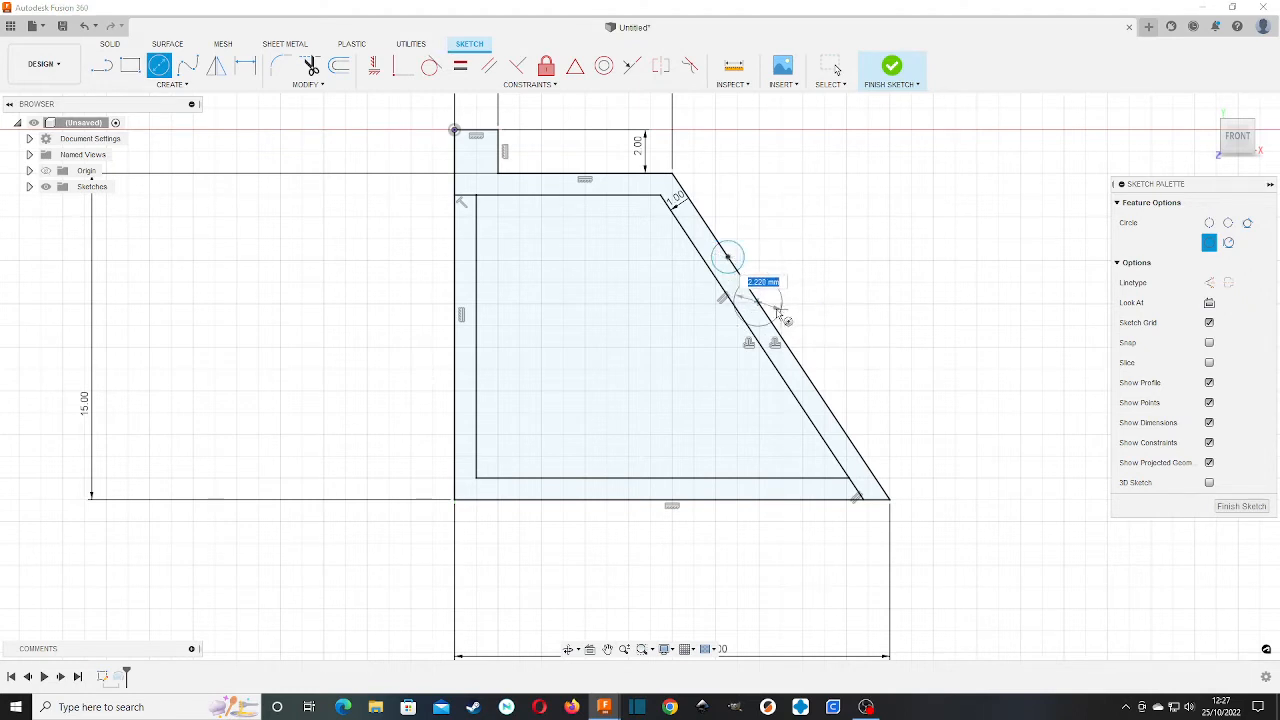
pyautogui.click(775, 314)
pyautogui.click(807, 370)
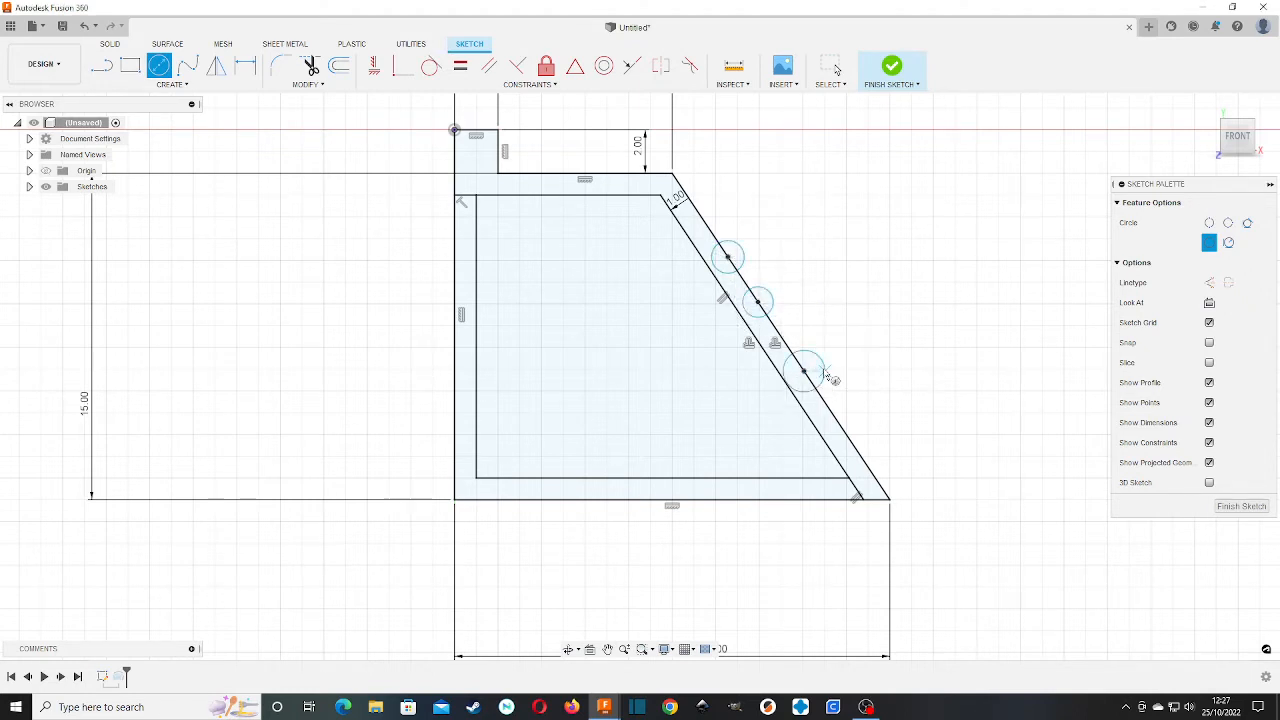
pyautogui.click(903, 88)
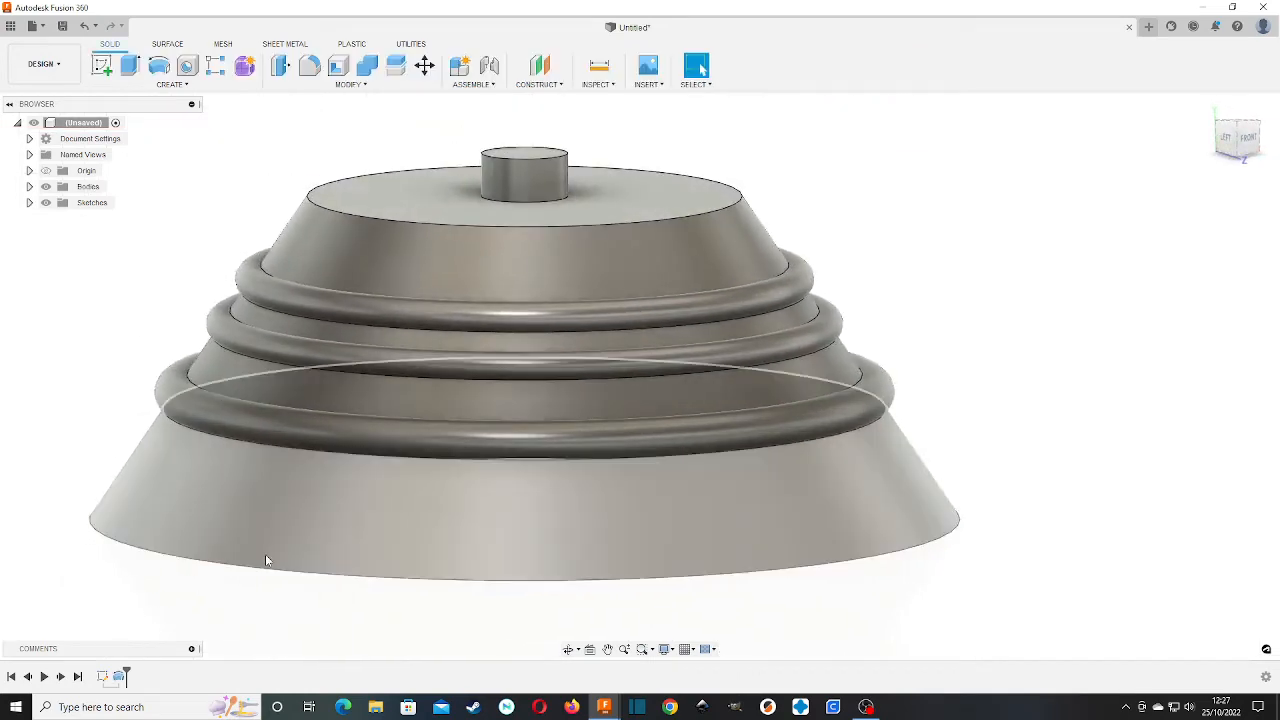
# Edit the revolve to remove the three circles from its profile selection, keeping only the stepped wall, 360 degrees as a new body
pyautogui.moveTo(638, 372)
pyautogui.keyDown('shift'); pyautogui.mouseDown(button='middle')
pyautogui.moveTo(640, 250)
pyautogui.moveTo(652, 363)
pyautogui.mouseUp(button='middle'); pyautogui.keyUp('shift')
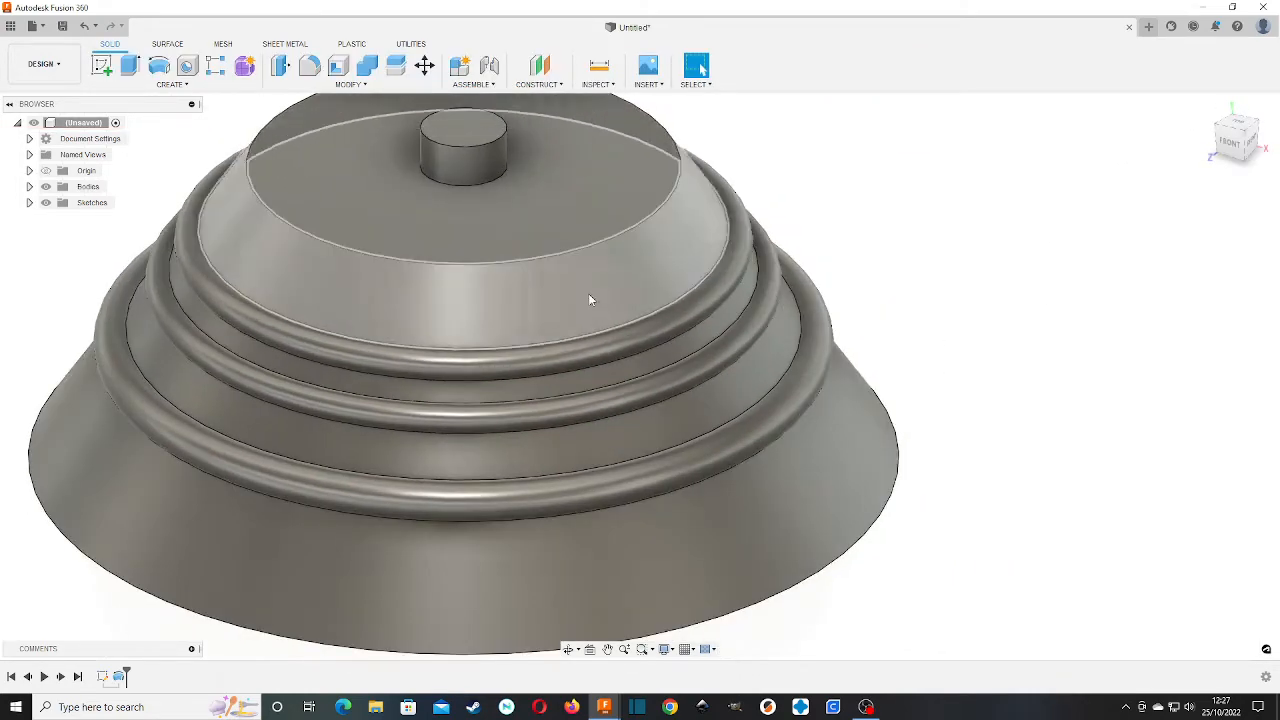
pyautogui.moveTo(609, 241); pyautogui.dragTo(970, 331, button='middle')
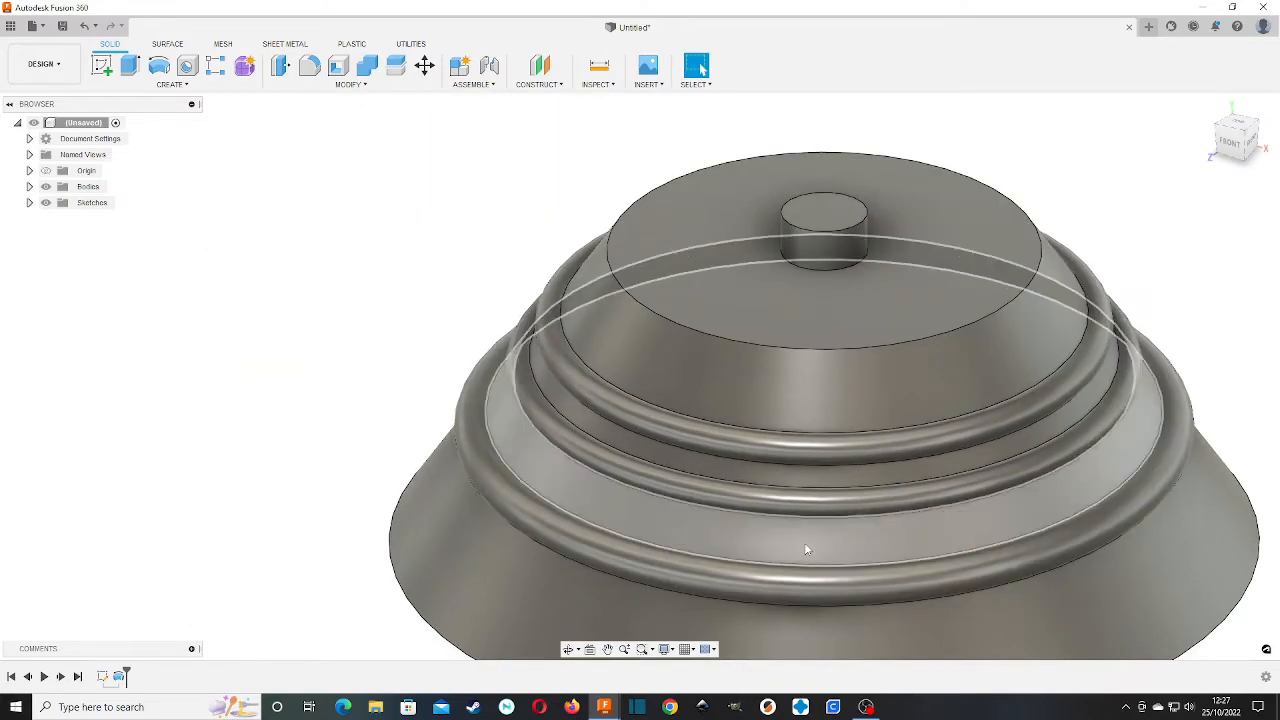
pyautogui.moveTo(938, 396); pyautogui.dragTo(739, 343, button='middle')
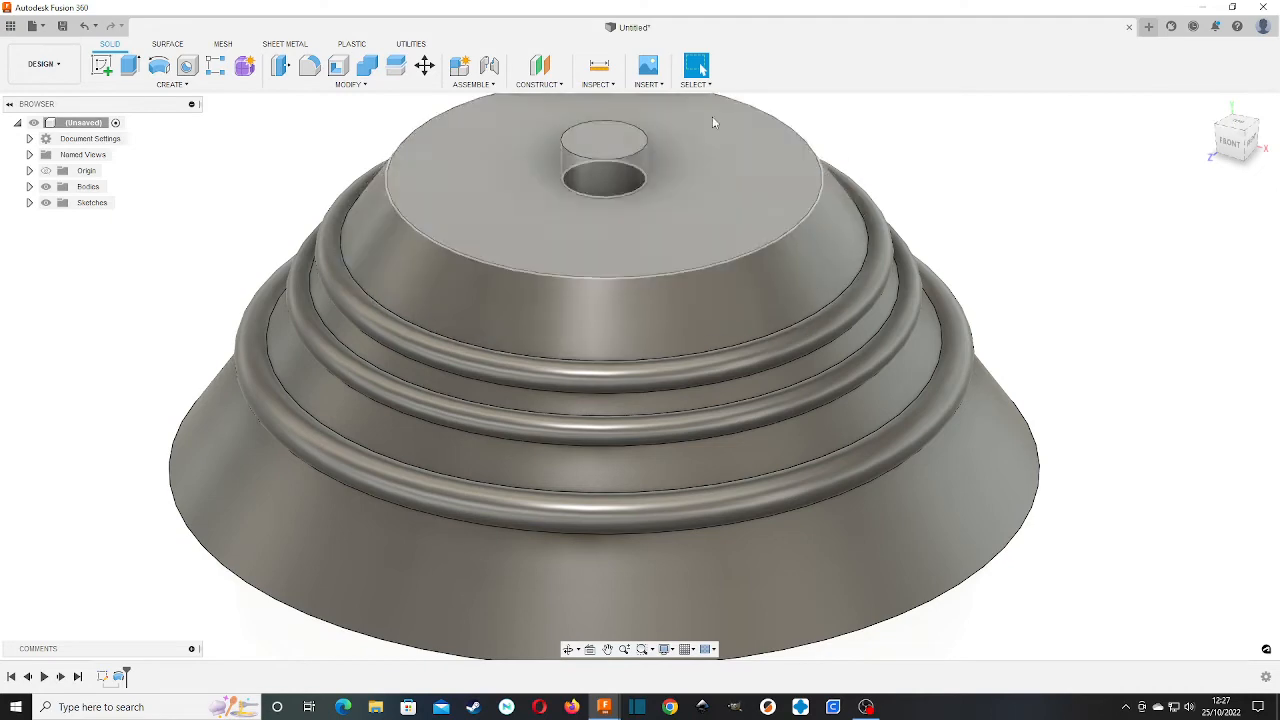
pyautogui.doubleClick(118, 677)
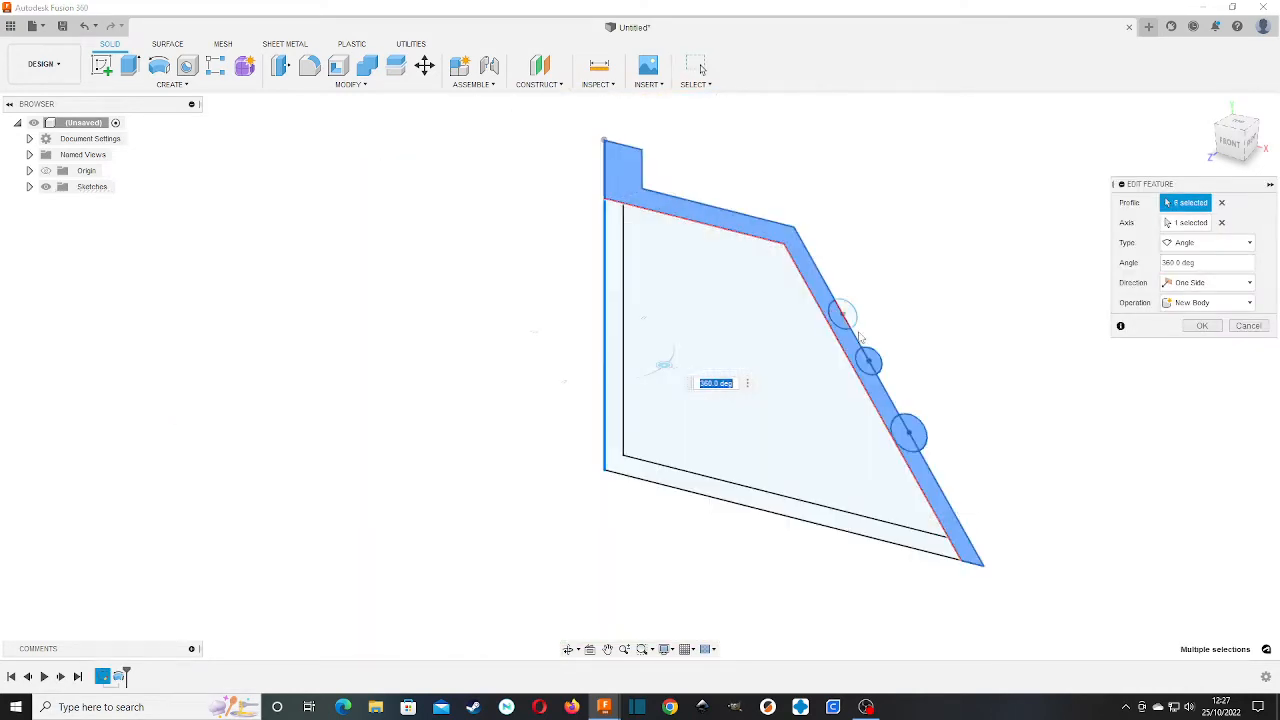
pyautogui.click(868, 361)
pyautogui.click(908, 433)
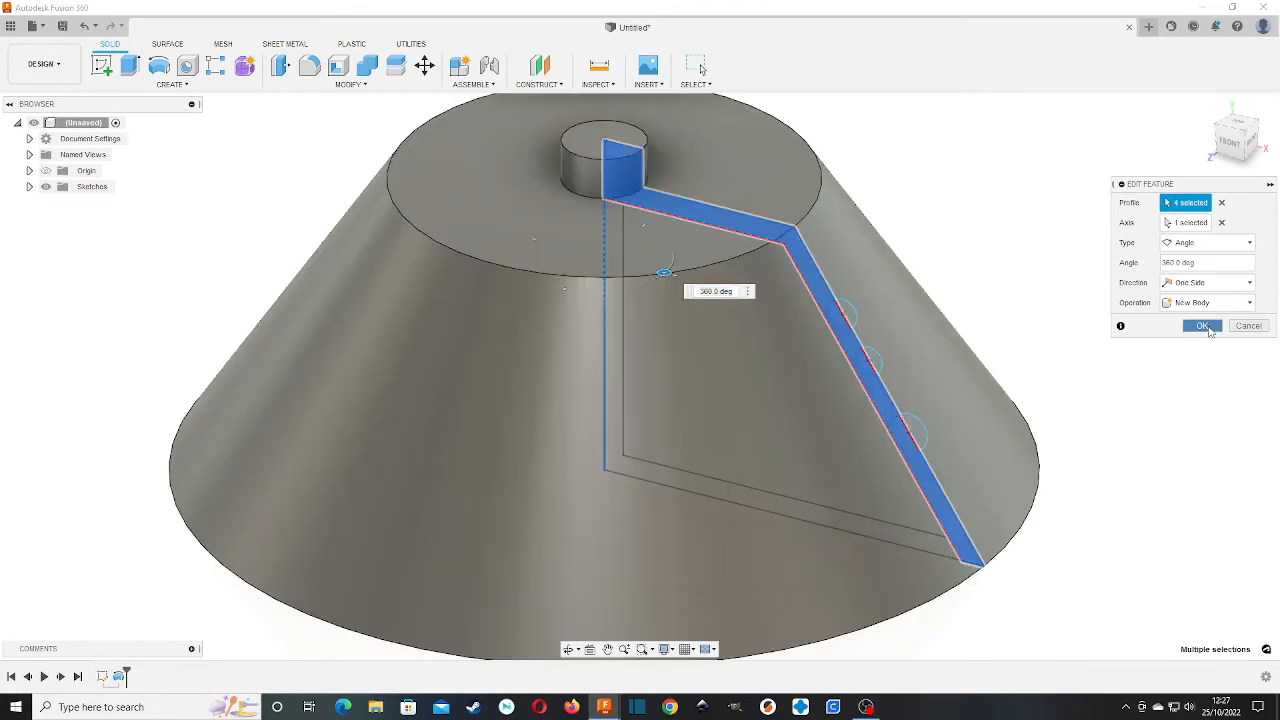
pyautogui.click(1203, 326)
# Start a coil on the cone's flat upper face, centred on the axis, about 22.36 mm in diameter with a circular section
pyautogui.click(183, 86)
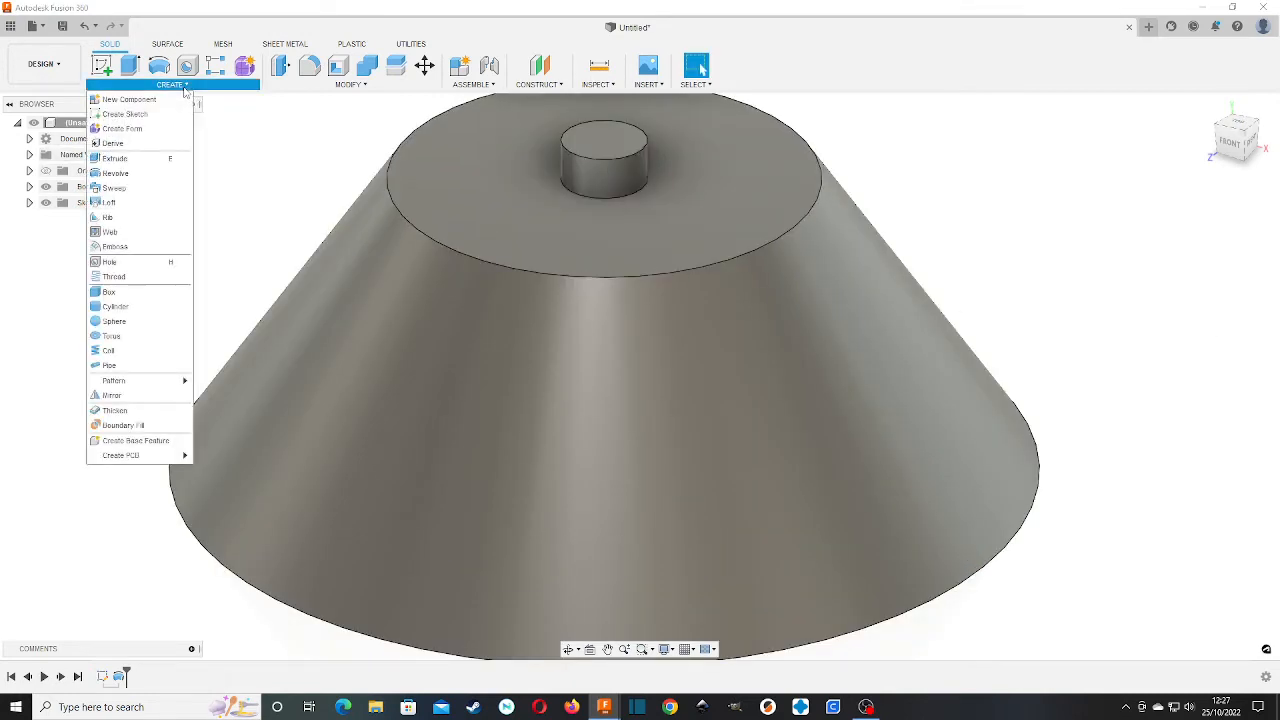
pyautogui.click(108, 350)
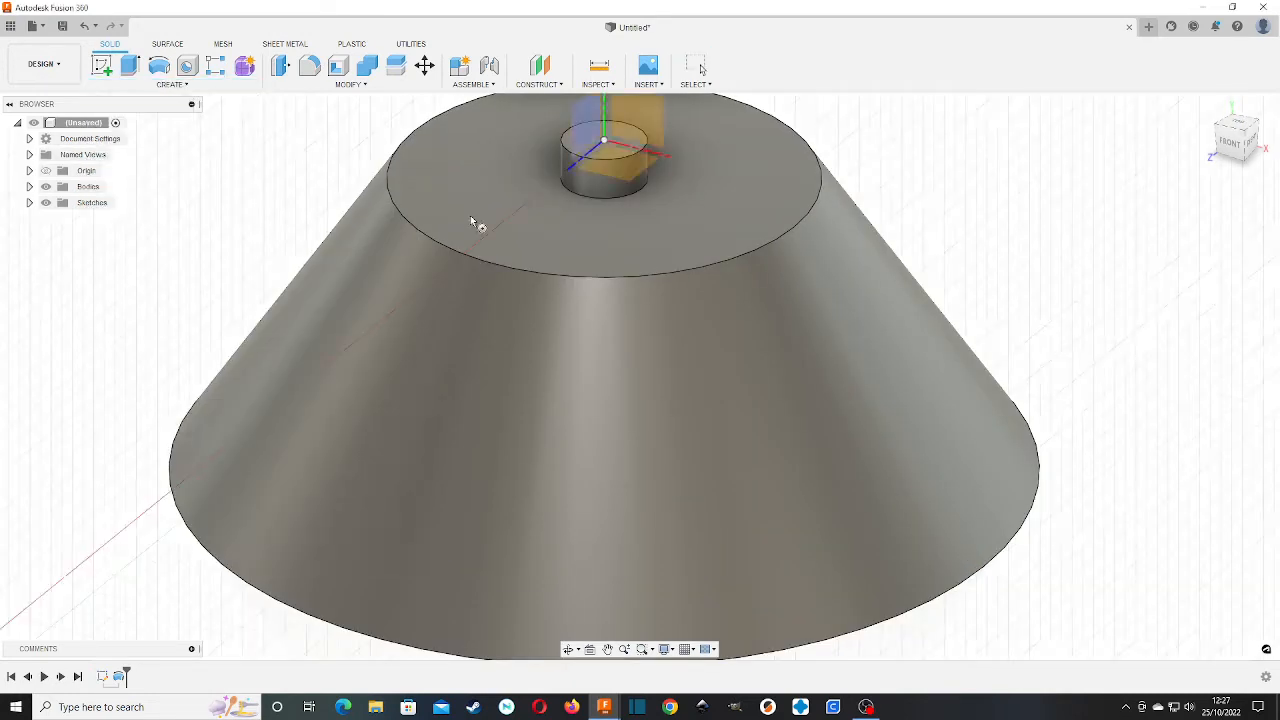
pyautogui.click(610, 202)
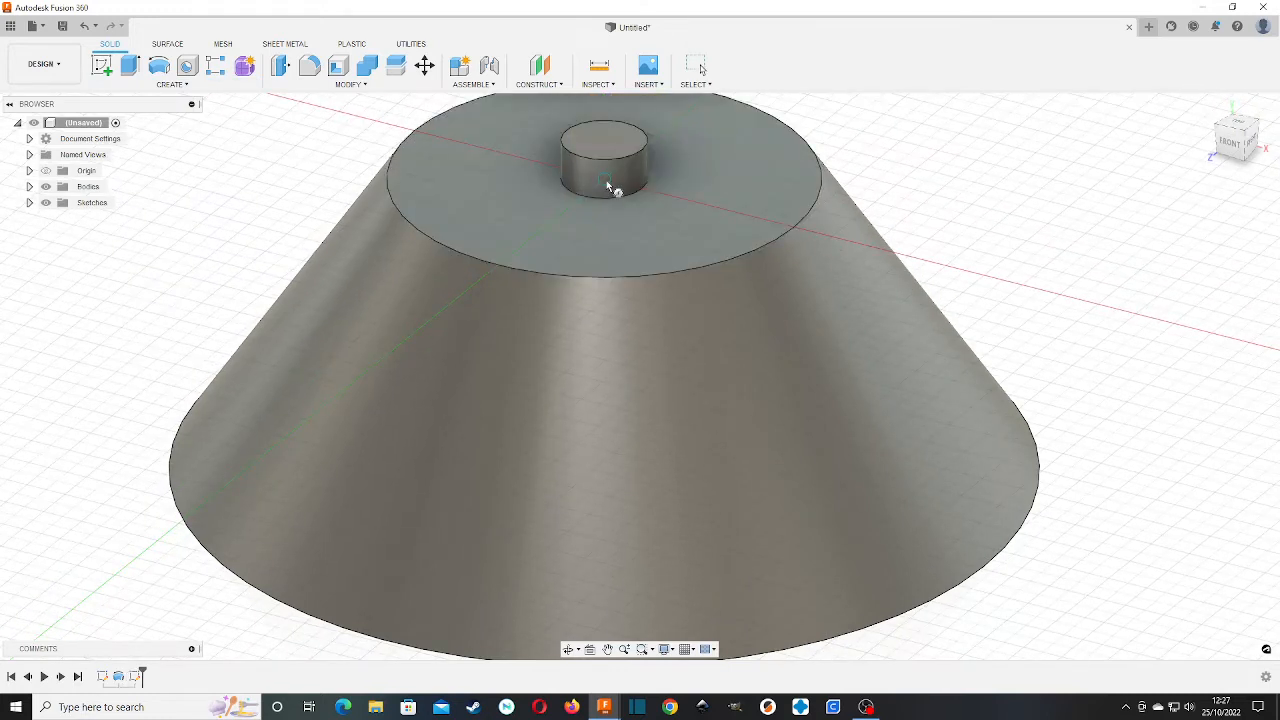
pyautogui.click(607, 186)
pyautogui.click(813, 238)
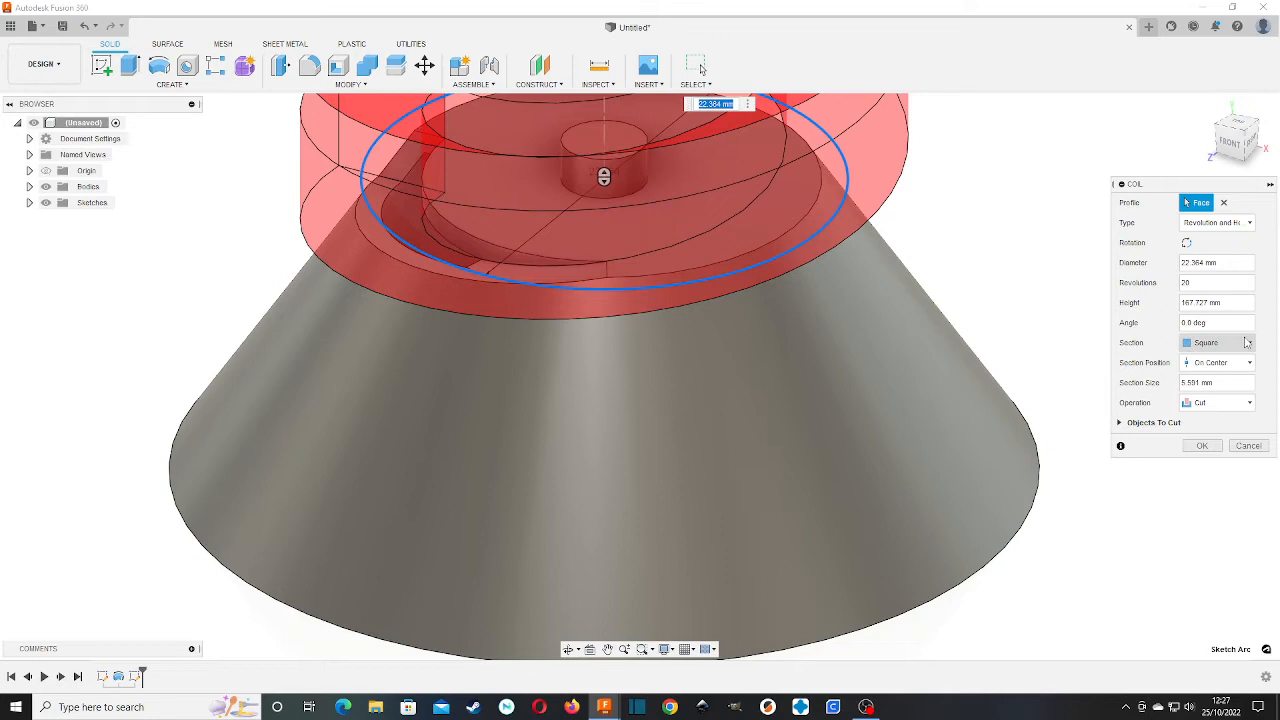
pyautogui.click(1215, 342)
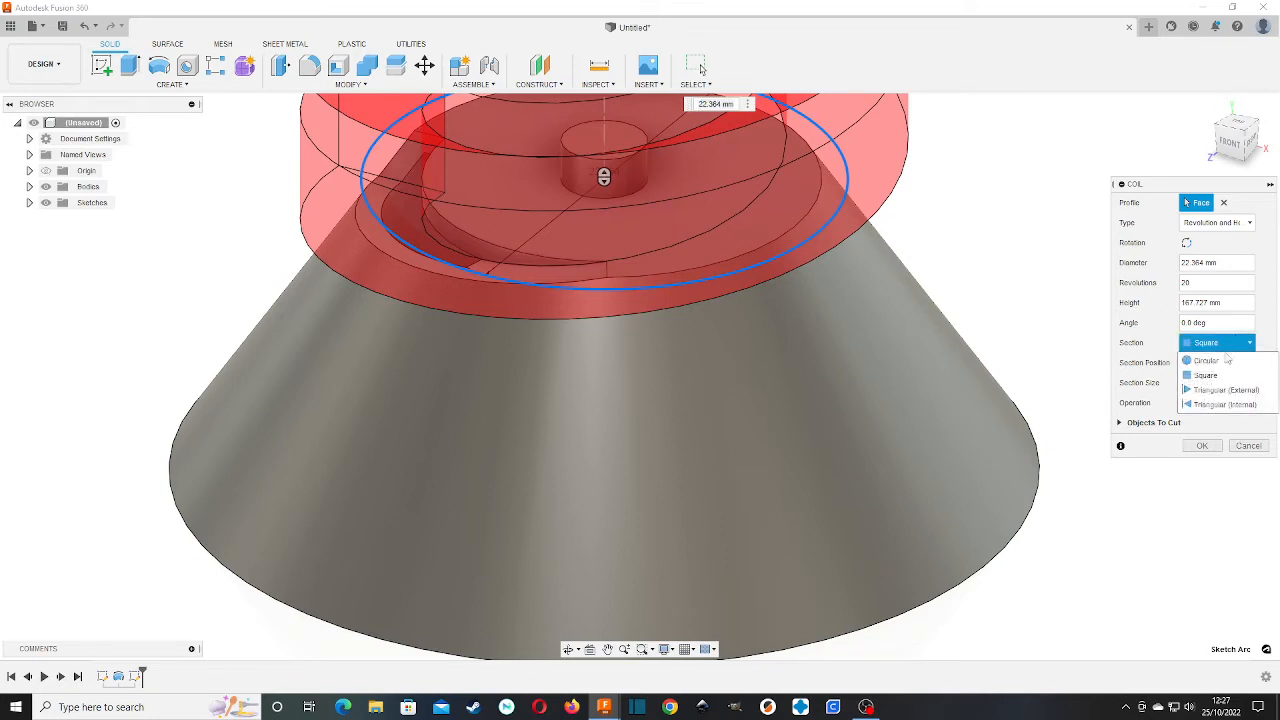
pyautogui.click(1207, 360)
# Set the coil to 3 revolutions with a 30-degree angle and a height of -16 mm down around the cone
pyautogui.scroll(-3, 745, 330)
pyautogui.scroll(-3, 727, 306)
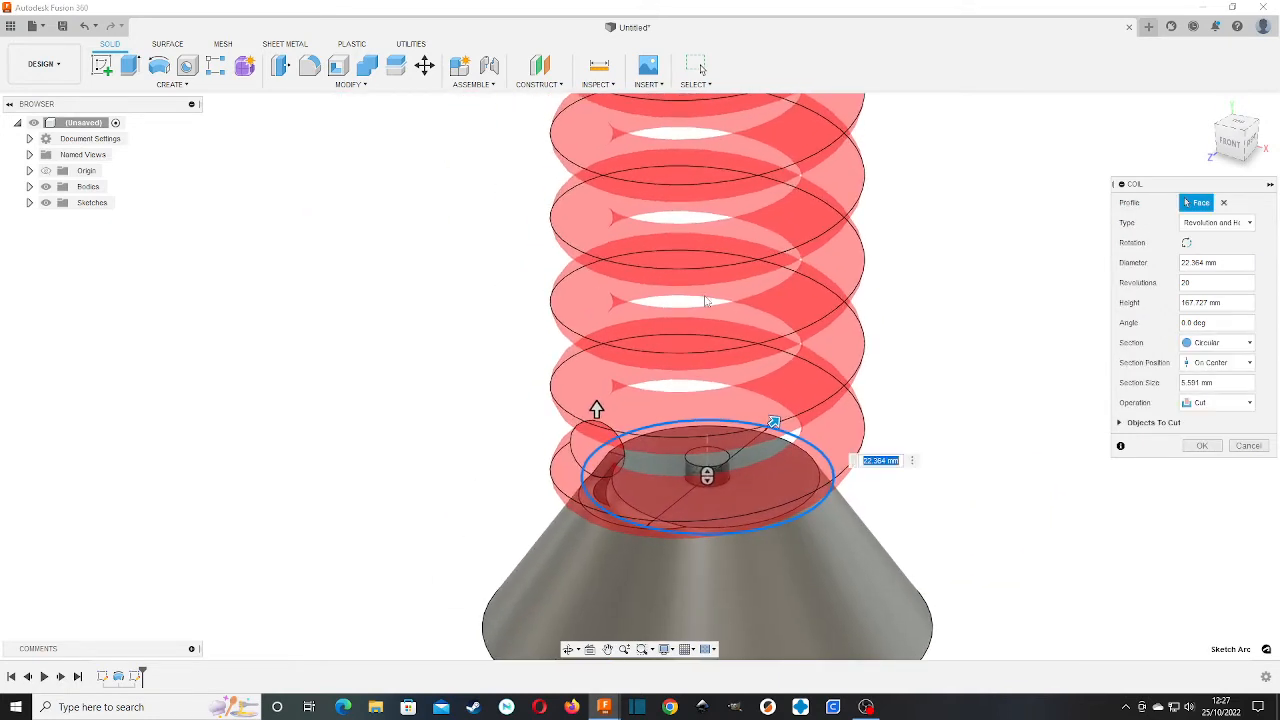
pyautogui.scroll(-3, 727, 306)
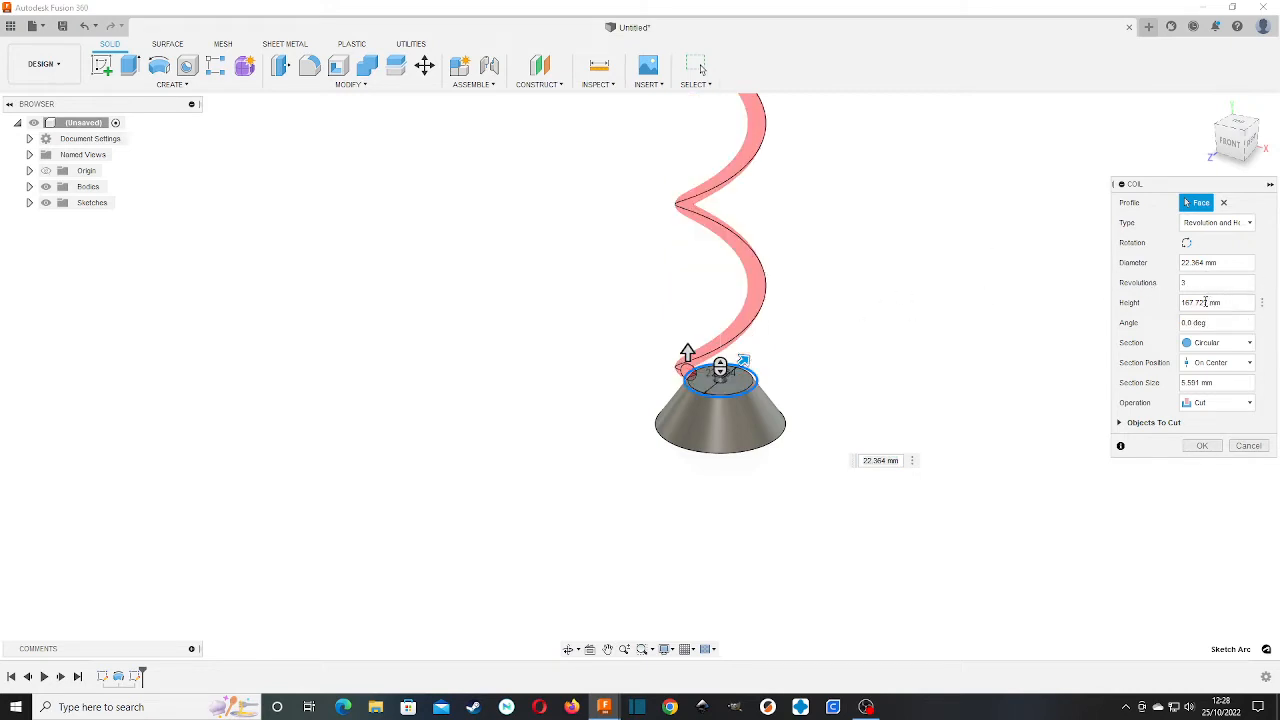
pyautogui.scroll(3, 757, 322)
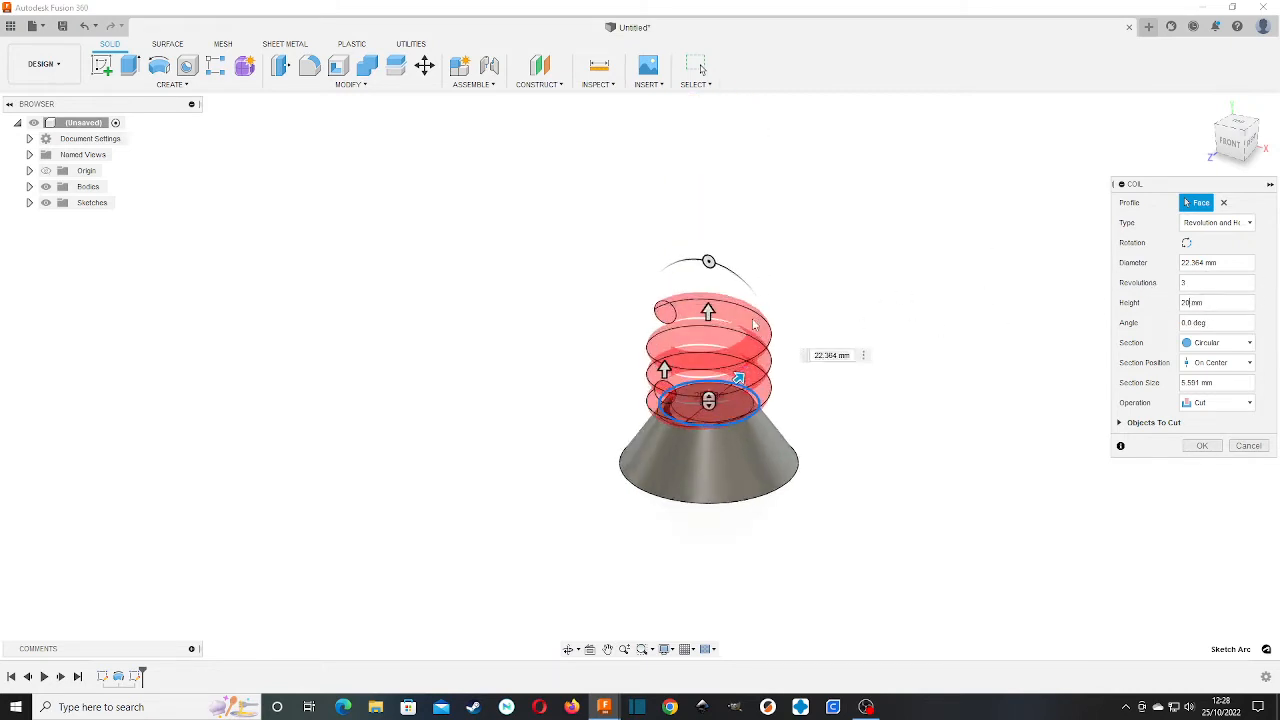
pyautogui.moveTo(704, 319); pyautogui.dragTo(716, 515)
pyautogui.scroll(4, 660, 470)
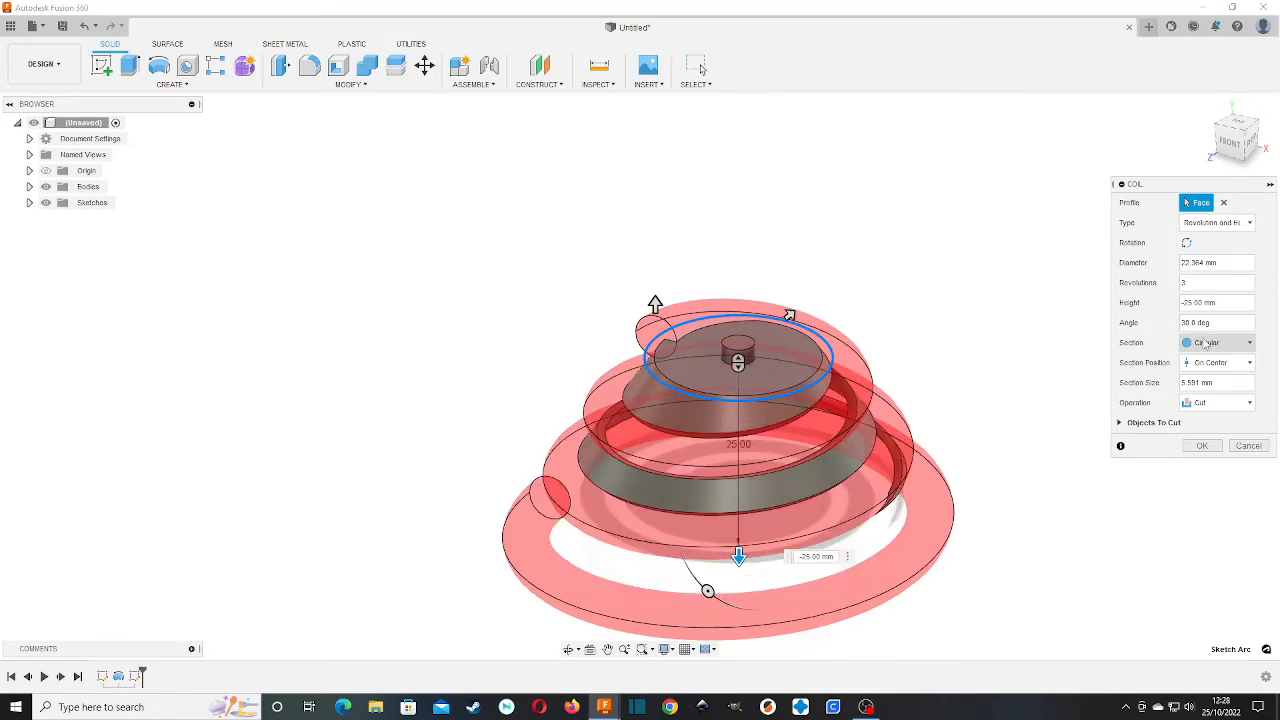
pyautogui.scroll(3, 767, 485)
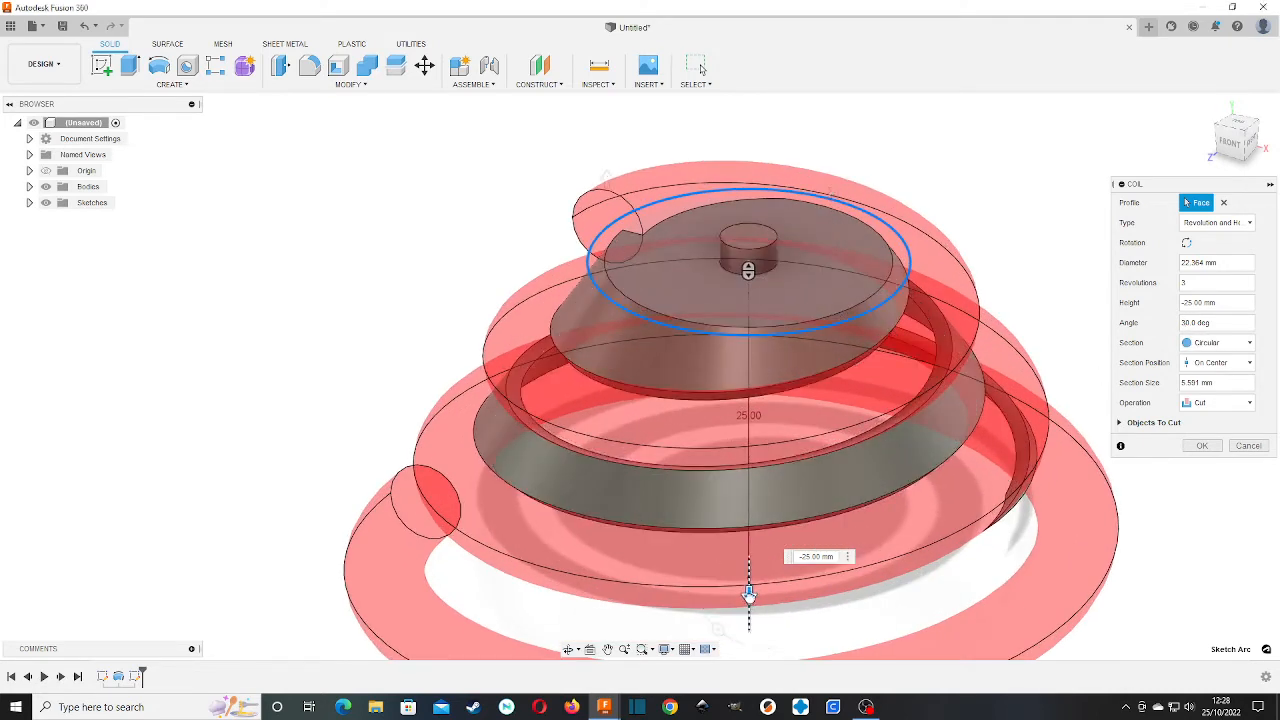
pyautogui.moveTo(748, 595); pyautogui.dragTo(748, 482)
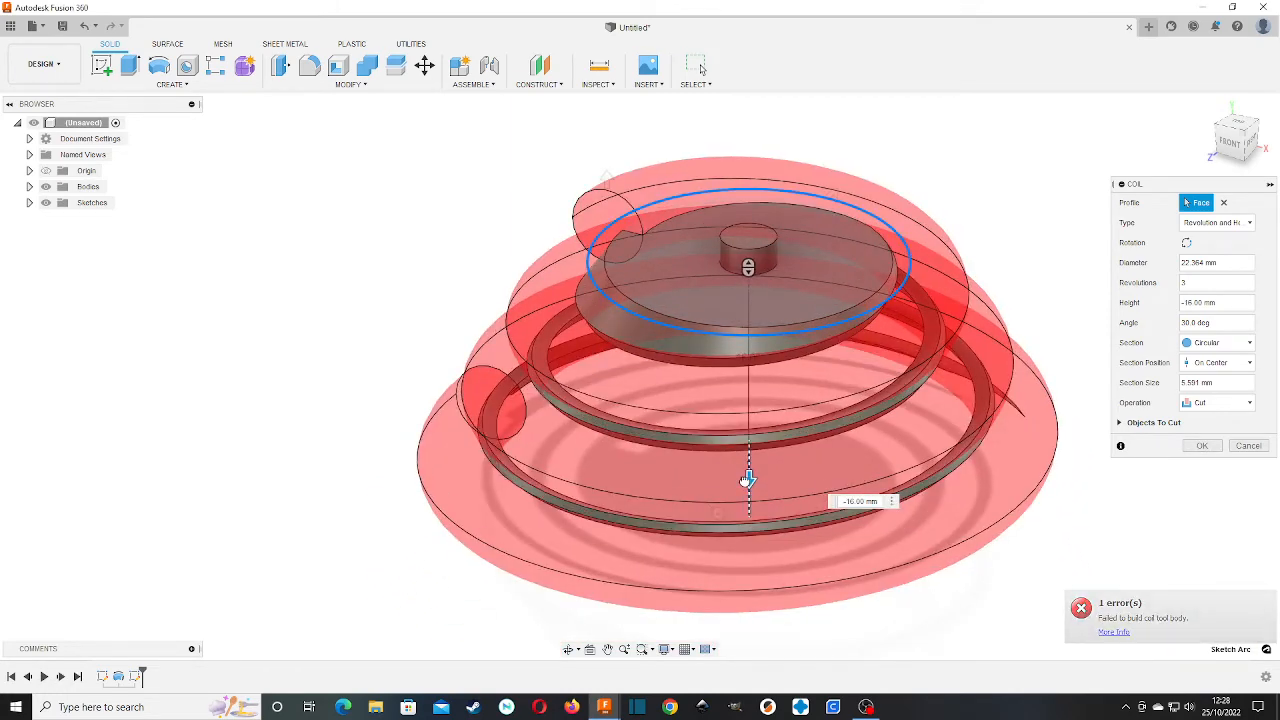
# Set the coil's diameter to 20 mm, section size to 2 mm and angle to 35 degrees, and create it with the Join operation
pyautogui.click(1198, 262)
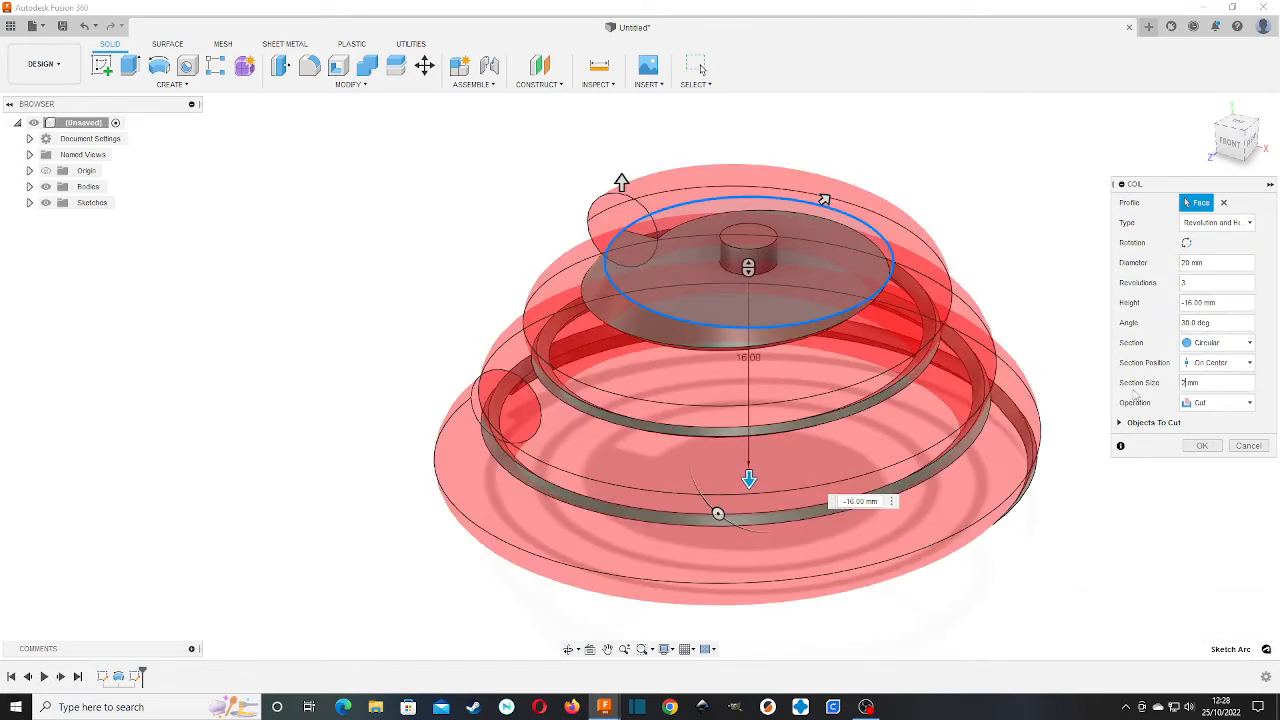
pyautogui.press('Return')
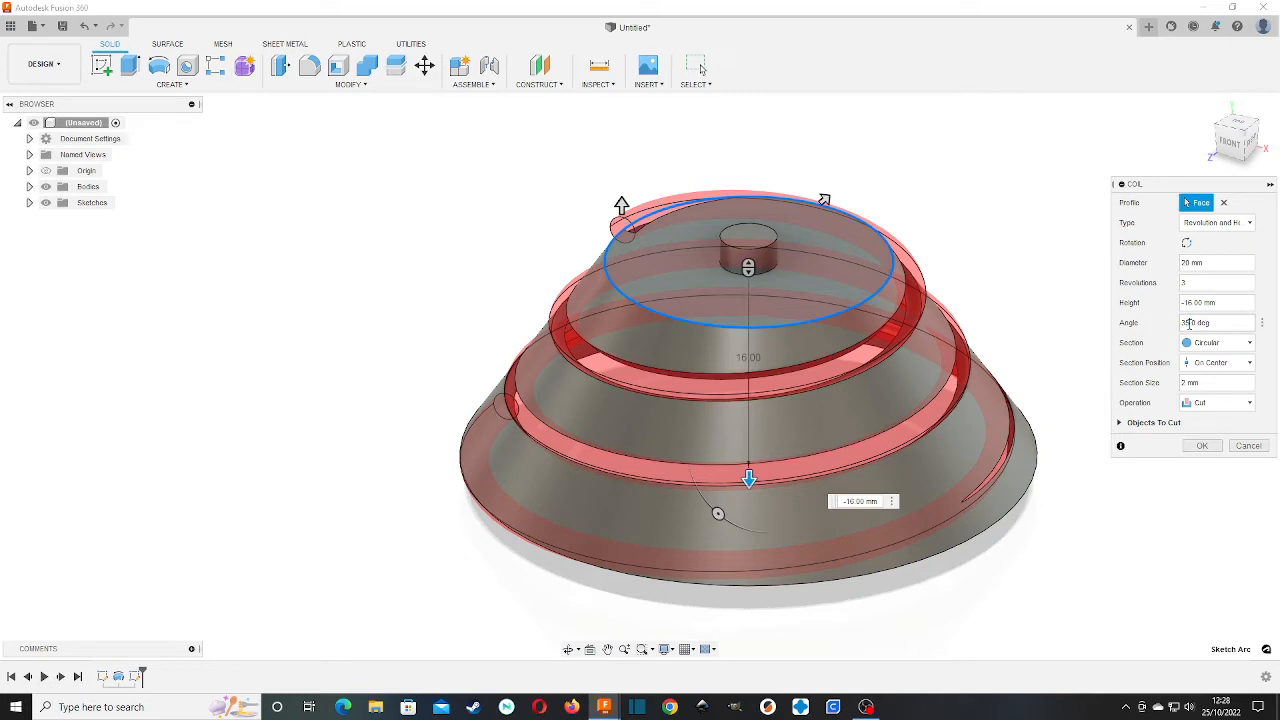
pyautogui.click(1196, 349)
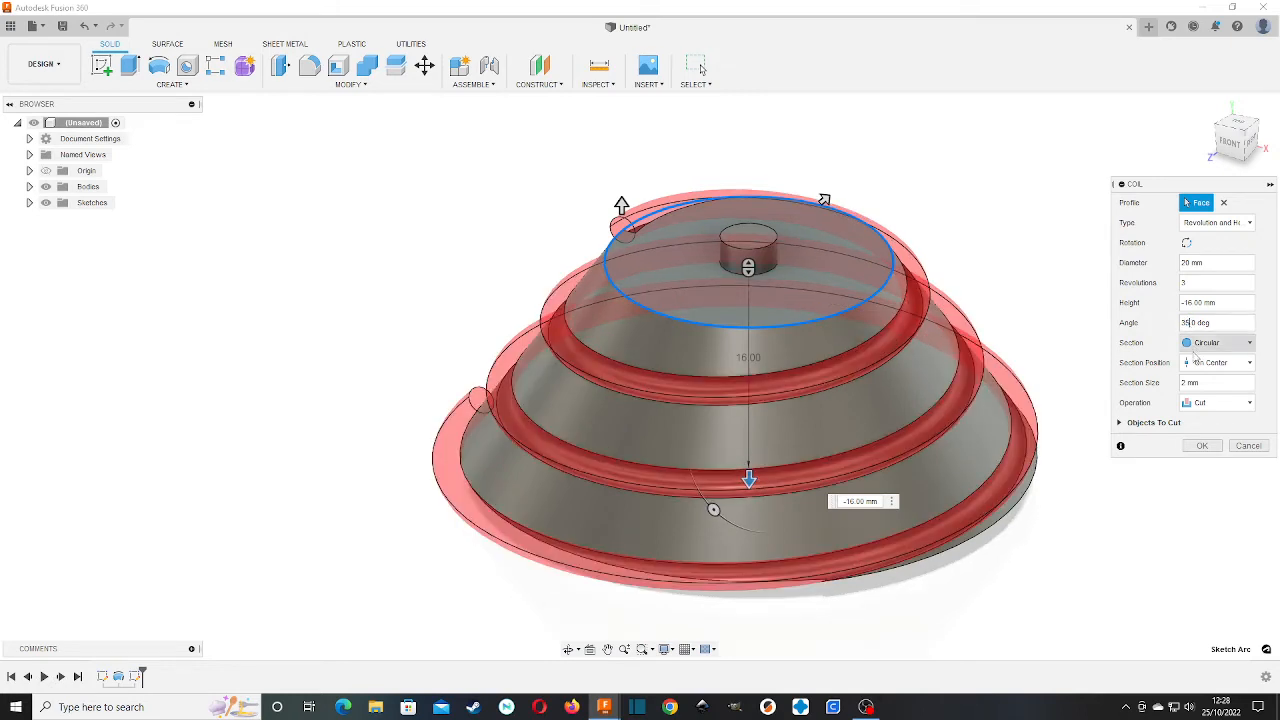
pyautogui.click(1197, 347)
pyautogui.click(1213, 405)
pyautogui.click(1203, 420)
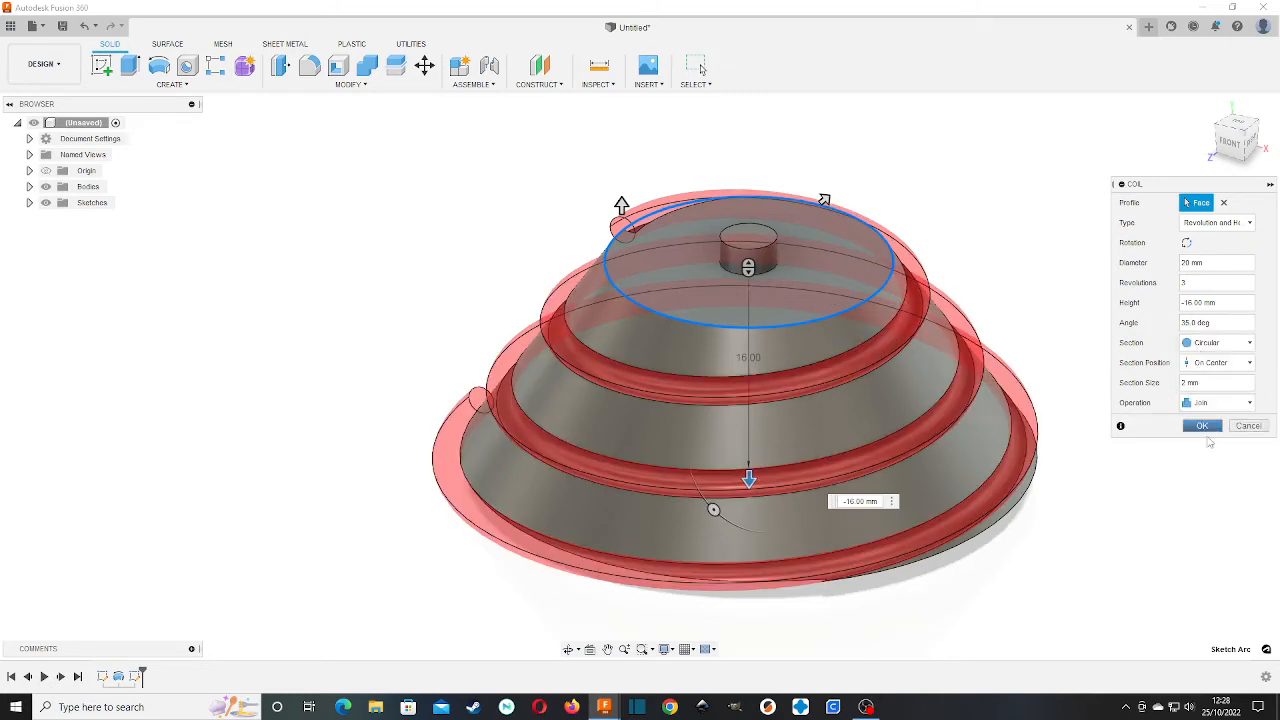
pyautogui.click(1213, 446)
# Examine the coil from several sides, checking its fit against the cone wall and the circular edge at its lower end
pyautogui.moveTo(1234, 141)
pyautogui.mouseDown()
pyautogui.moveTo(1263, 121)
pyautogui.moveTo(1277, 135)
pyautogui.moveTo(1246, 116)
pyautogui.moveTo(1276, 152)
pyautogui.mouseUp()
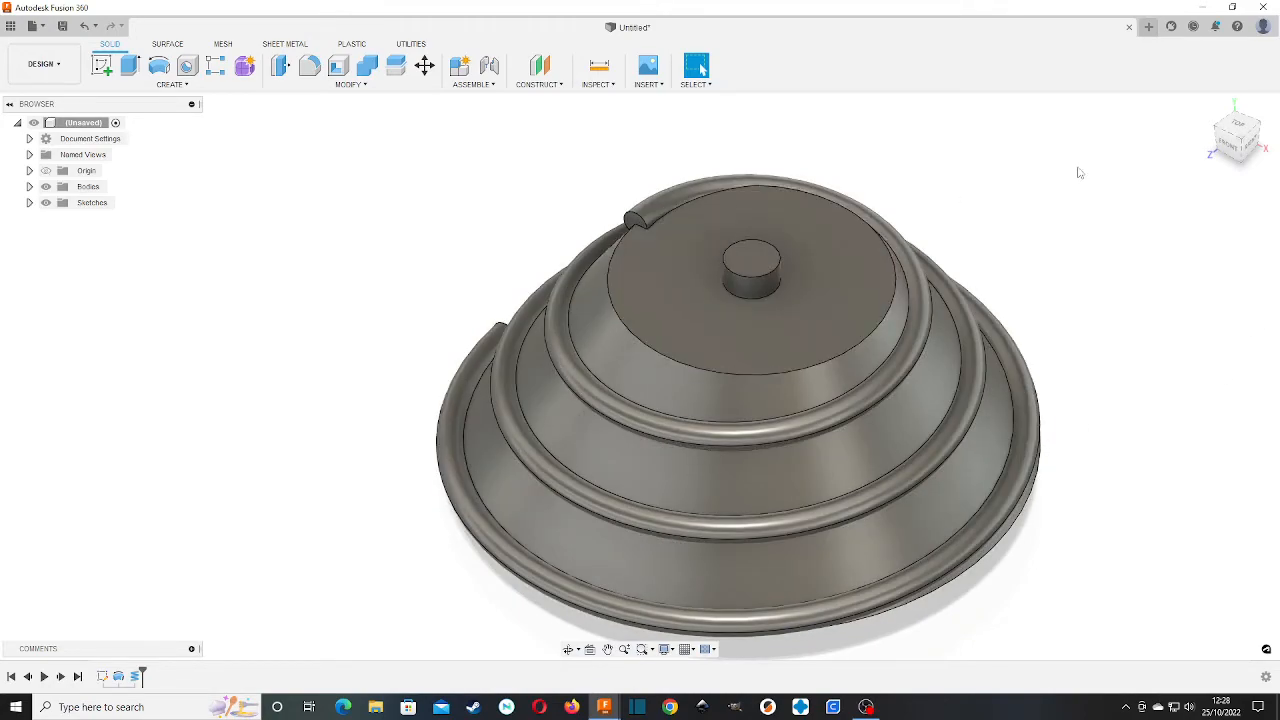
pyautogui.moveTo(1240, 131); pyautogui.dragTo(1271, 121)
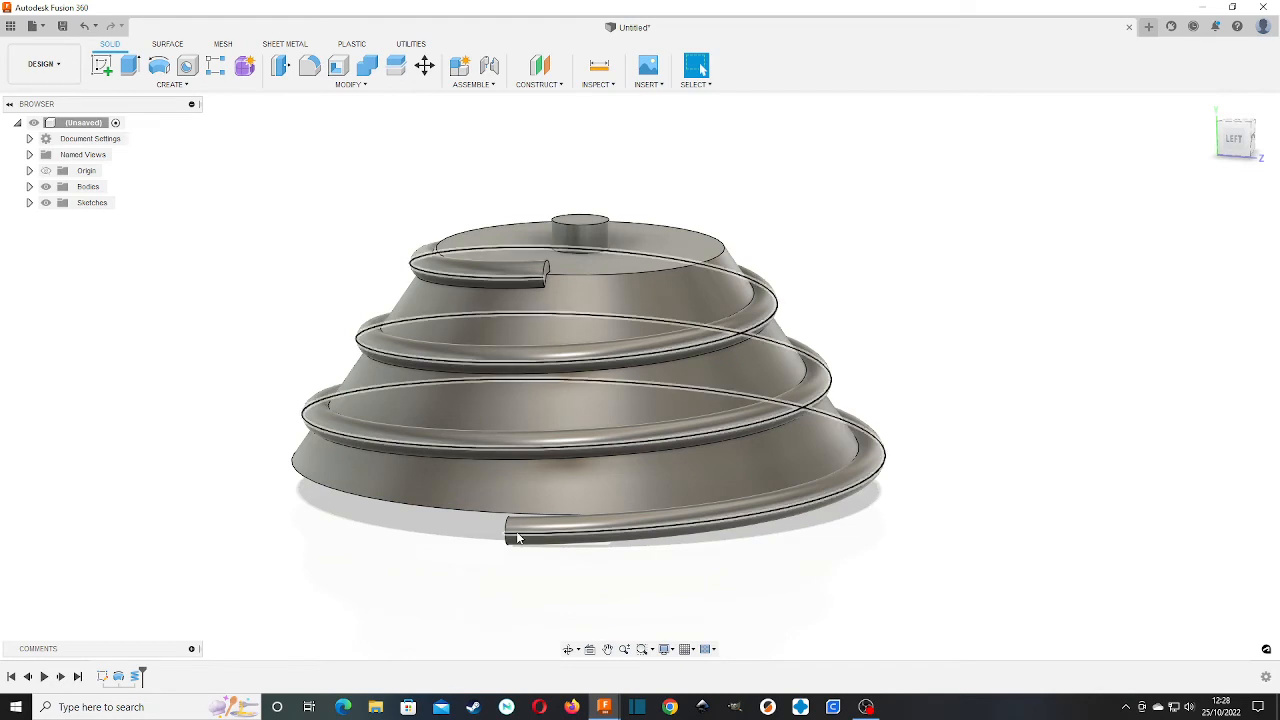
pyautogui.moveTo(1234, 141)
pyautogui.mouseDown()
pyautogui.moveTo(1262, 135)
pyautogui.moveTo(1254, 155)
pyautogui.mouseUp()
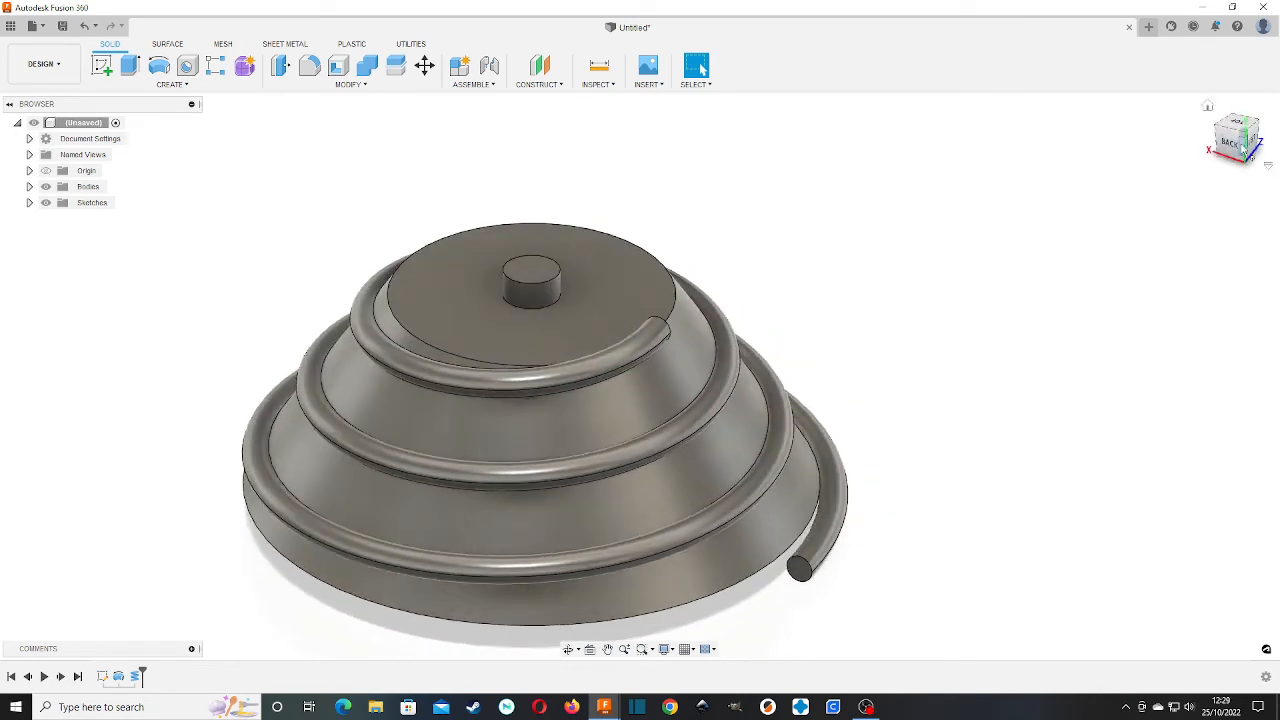
pyautogui.click(796, 576)
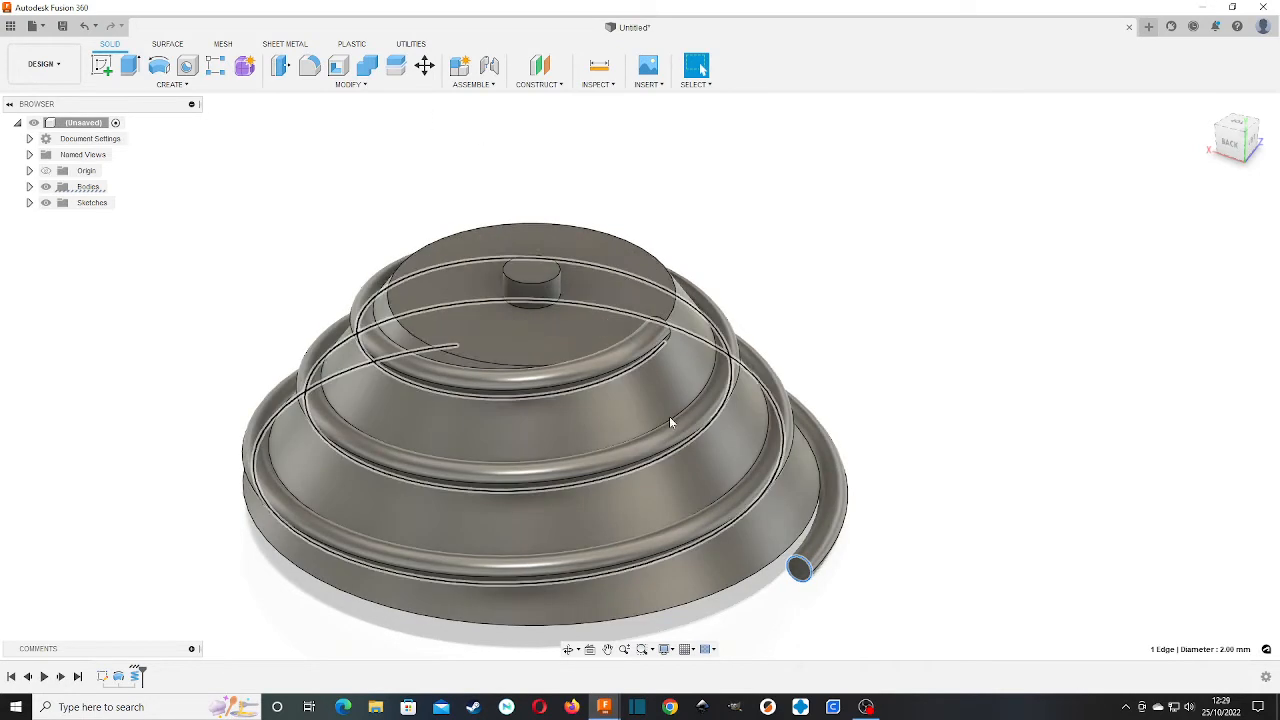
pyautogui.moveTo(1252, 146); pyautogui.dragTo(1224, 132)
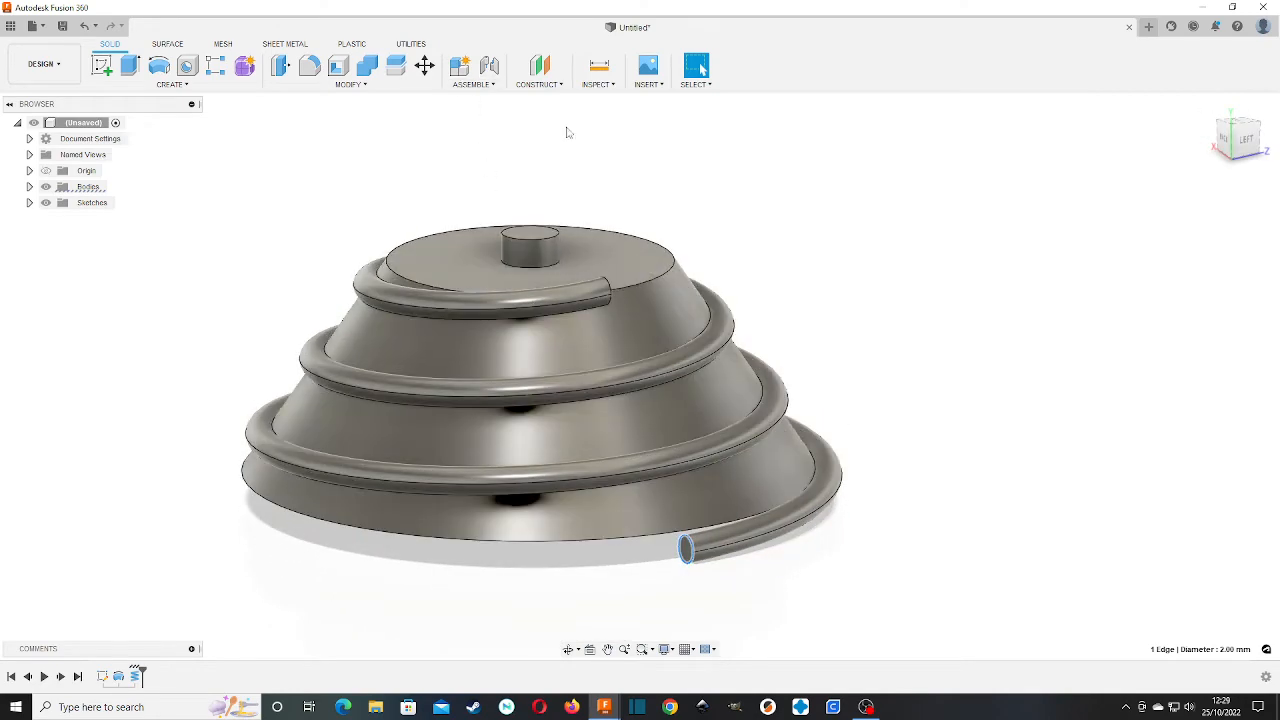
pyautogui.moveTo(1232, 124); pyautogui.dragTo(1240, 134)
# Delete the coil feature from the model's history
pyautogui.moveTo(40, 550); pyautogui.dragTo(252, 652)
pyautogui.rightClick(136, 677)
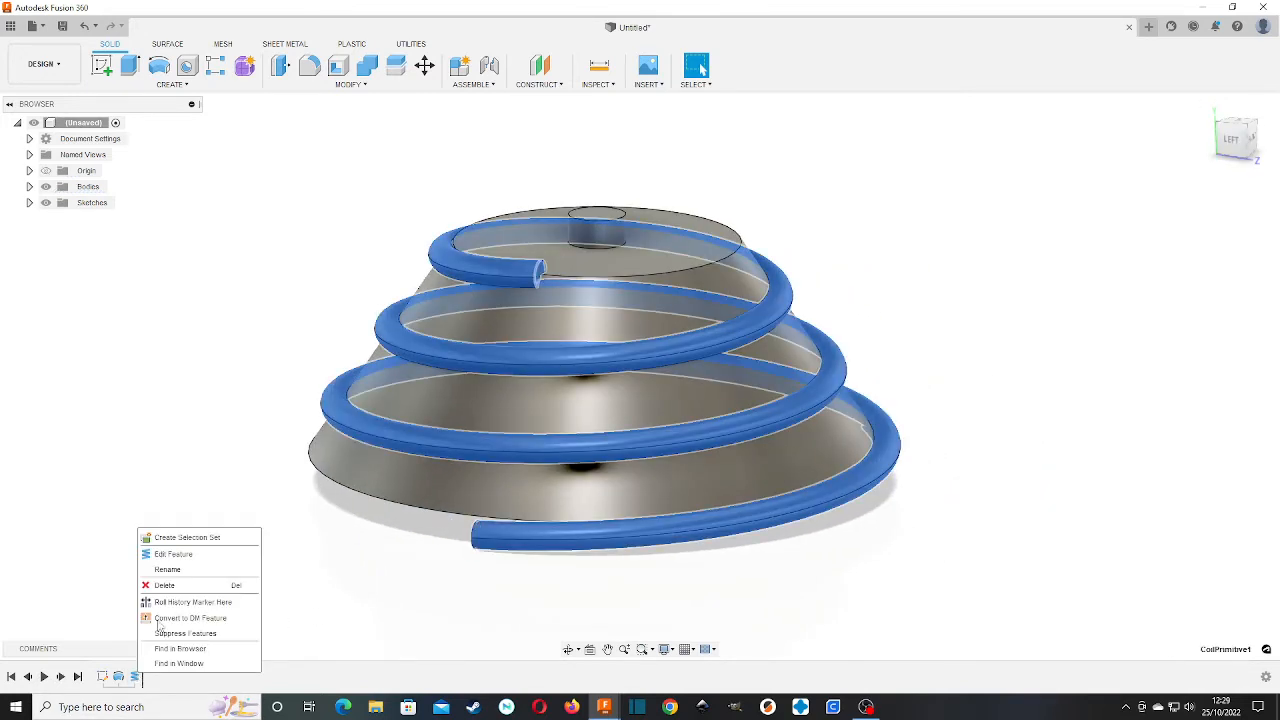
pyautogui.click(165, 587)
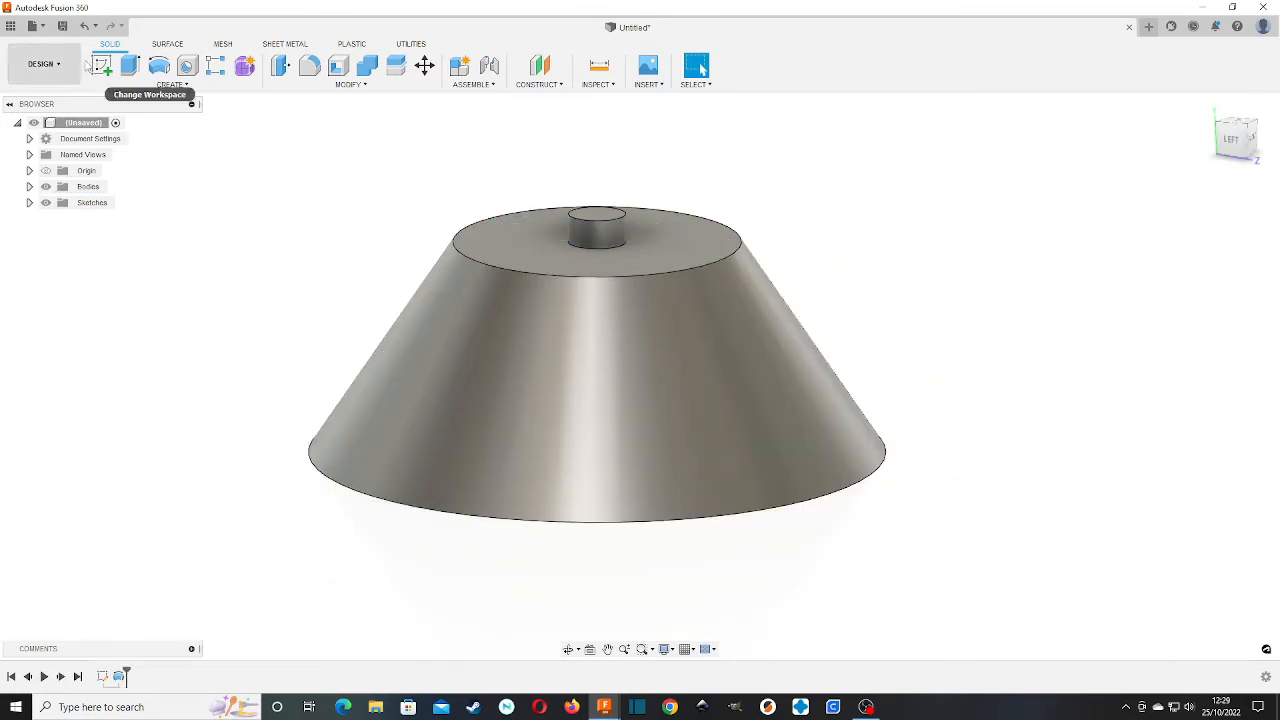
# Start a sketch on the cone's flat top face and draw a rectangle about 2 mm wide outward from its circular edge
pyautogui.click(102, 65)
pyautogui.click(572, 256)
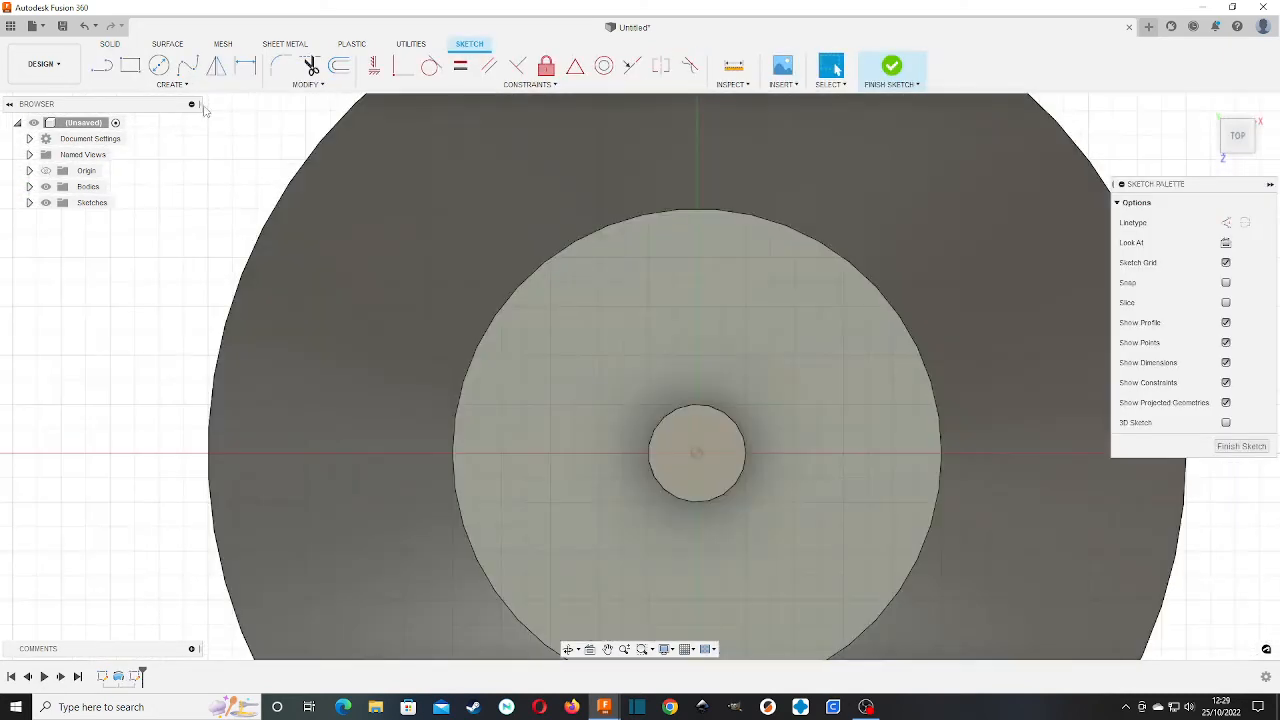
pyautogui.click(130, 65)
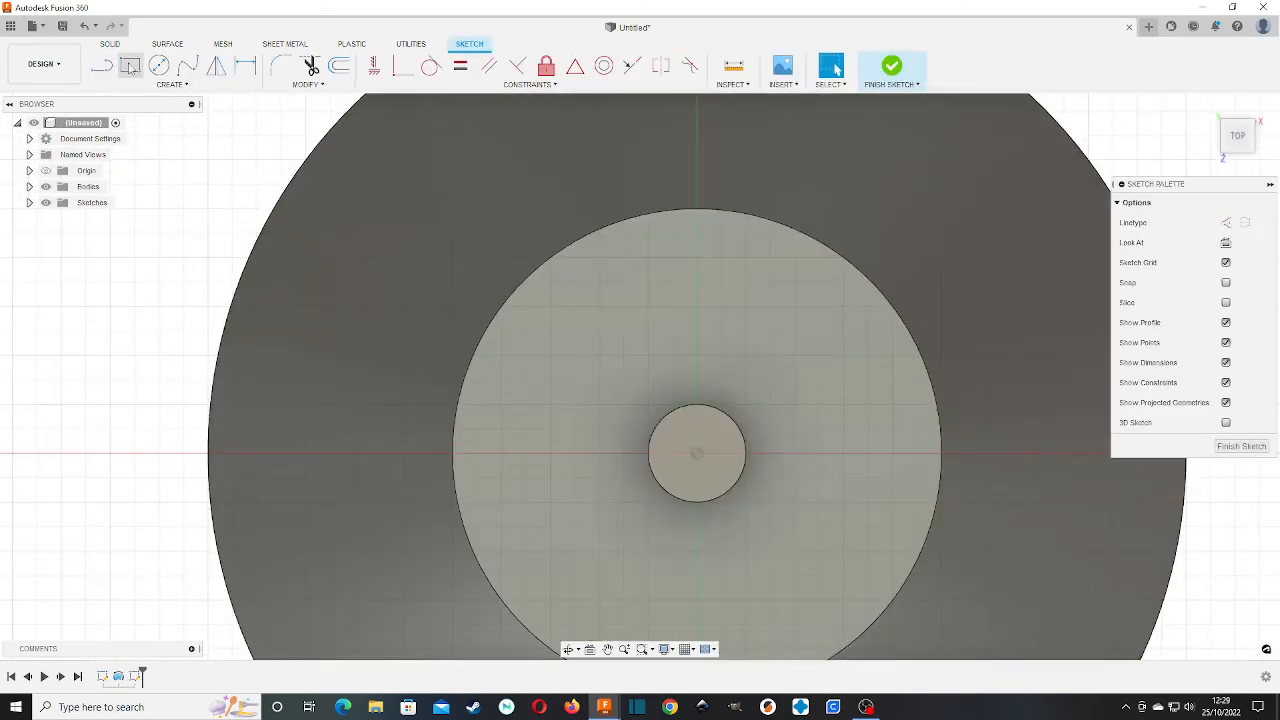
pyautogui.click(672, 209)
pyautogui.click(721, 175)
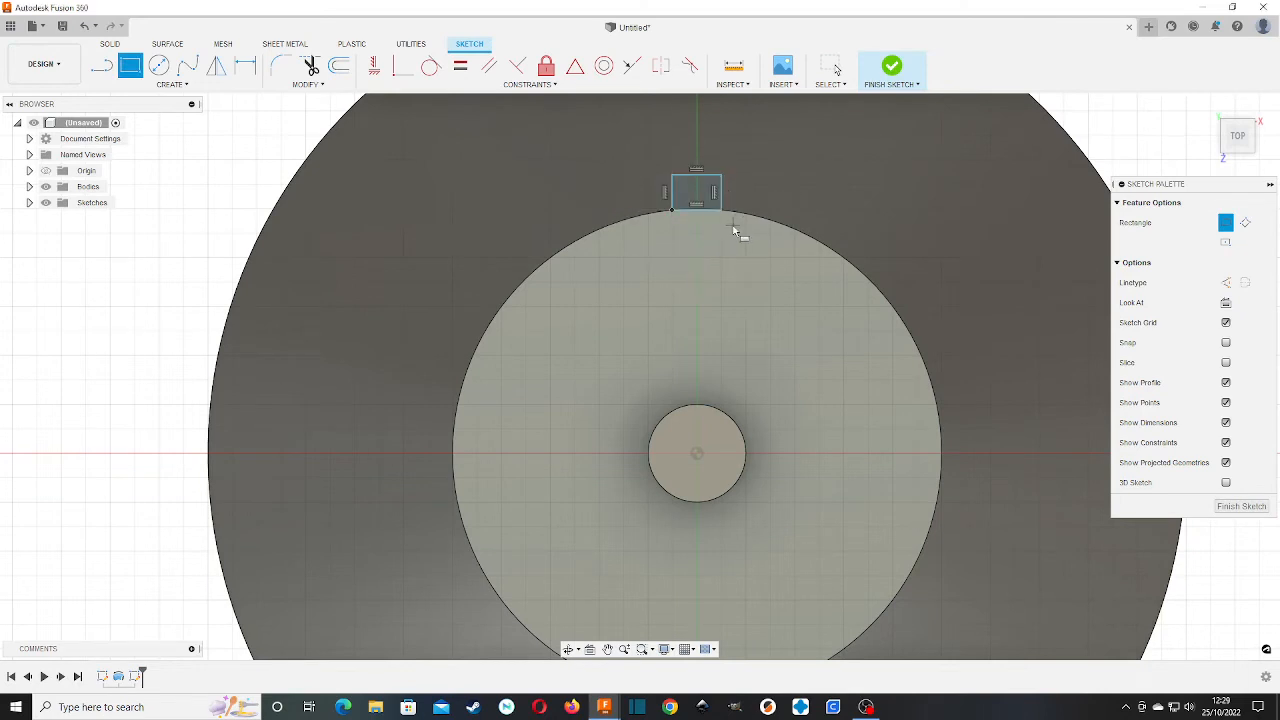
# Dimension the rectangle as a 2 mm by 2 mm square
pyautogui.press('d')
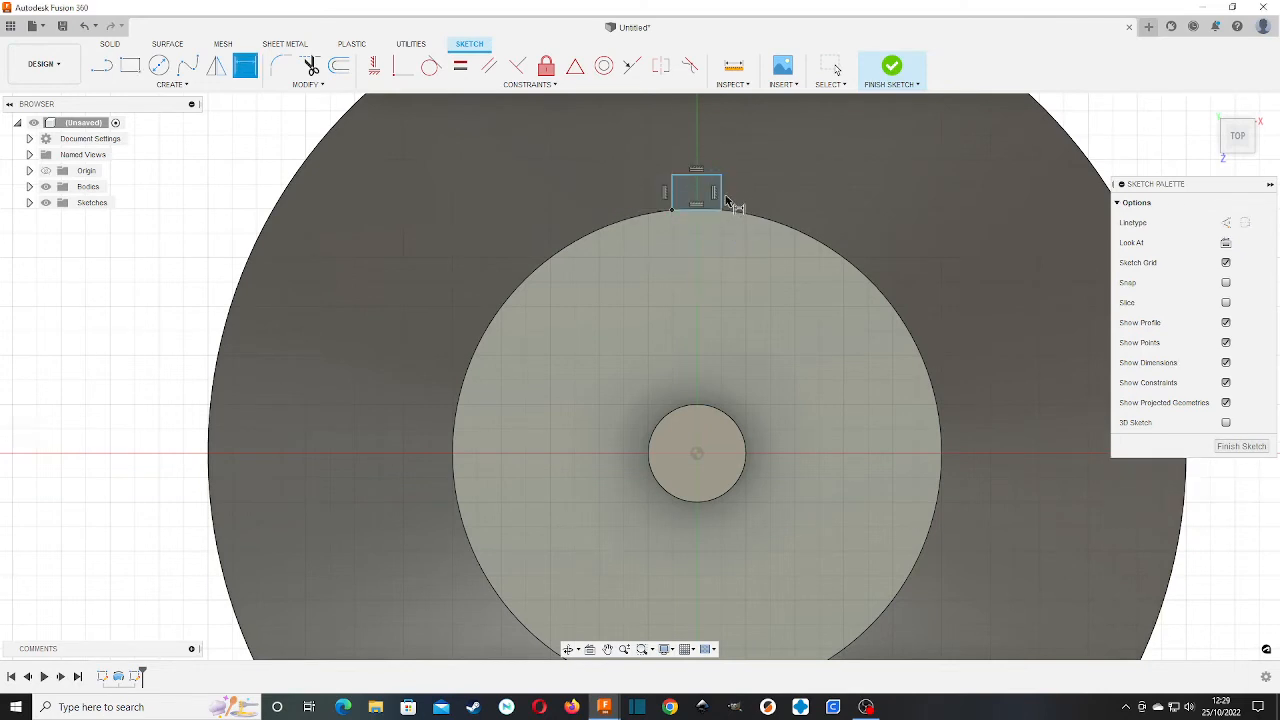
pyautogui.click(722, 195)
pyautogui.click(788, 192)
pyautogui.write('2')
pyautogui.press('Return')
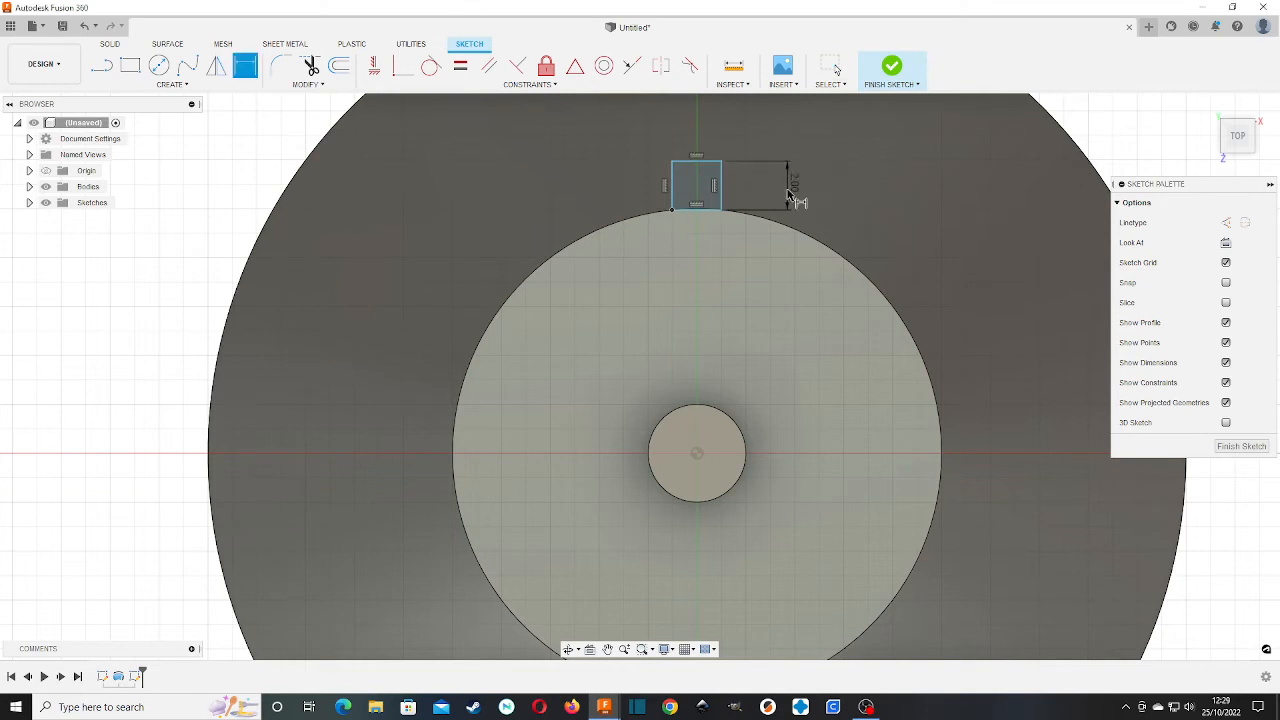
pyautogui.click(686, 160)
pyautogui.click(706, 132)
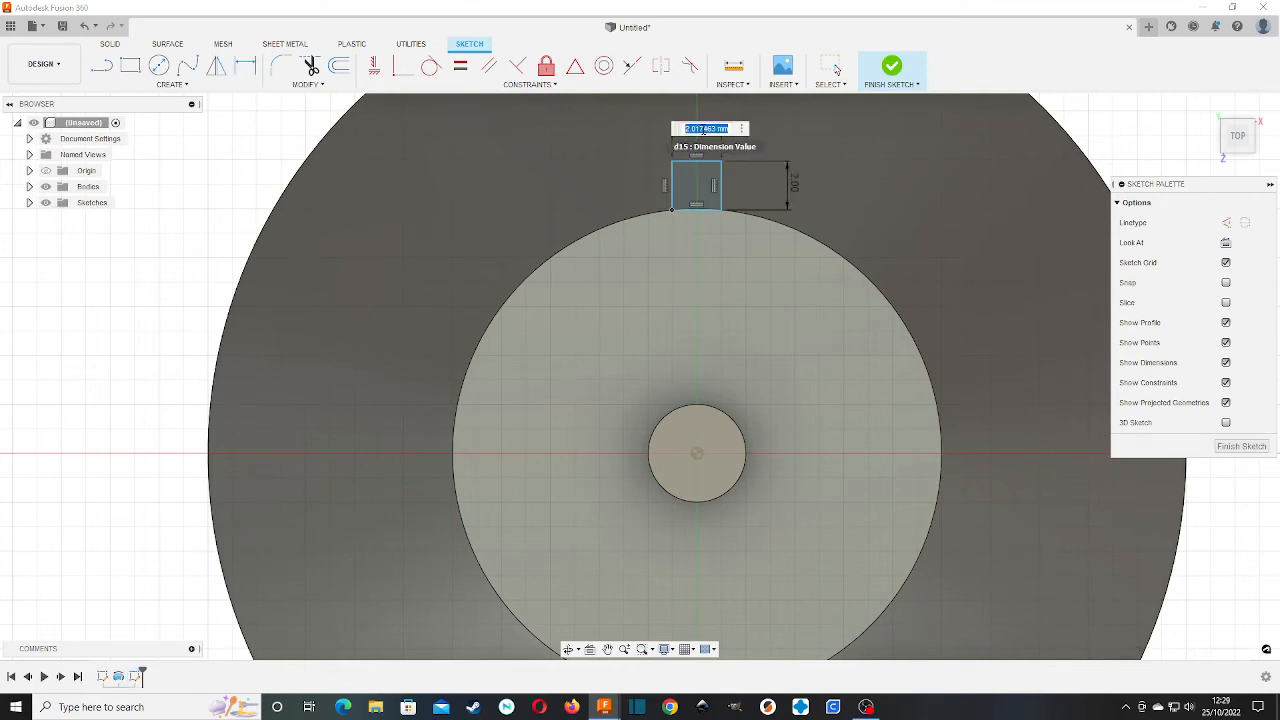
pyautogui.write('2')
pyautogui.press('Return')
# Centre the square with a vertical line from its inner edge's midpoint to the origin, and finish the sketch
pyautogui.press('l')
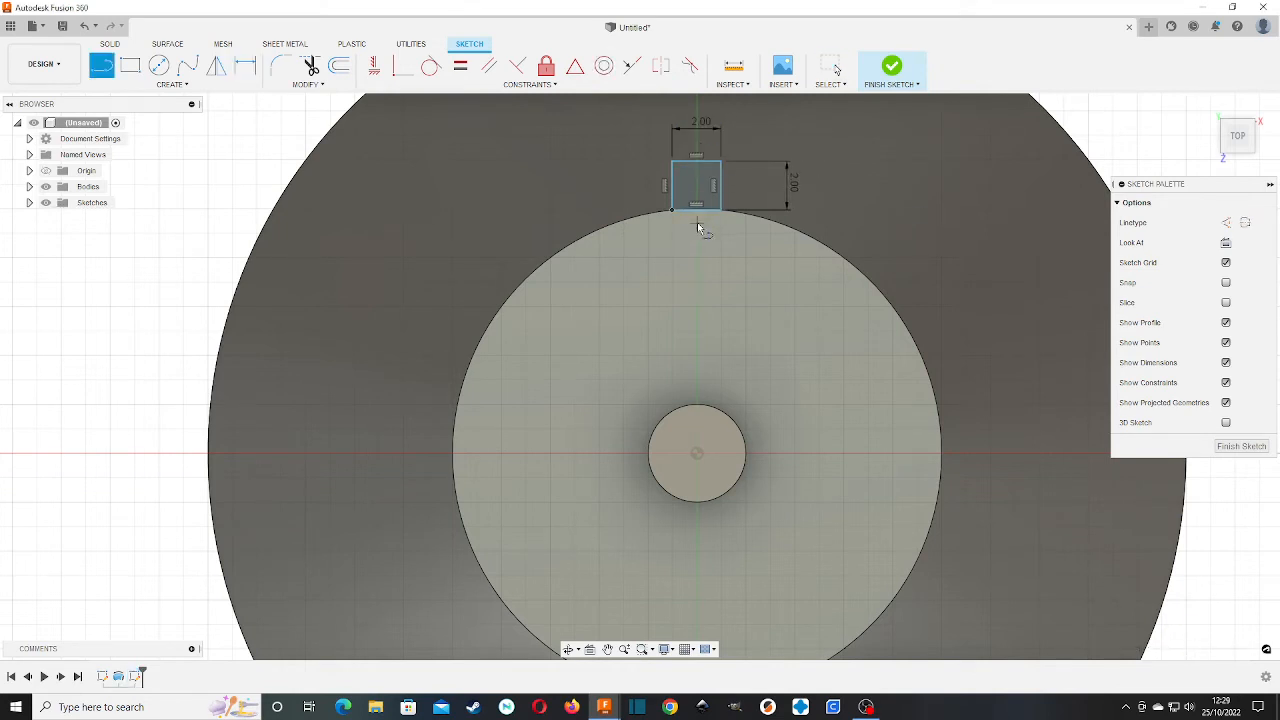
pyautogui.click(697, 211)
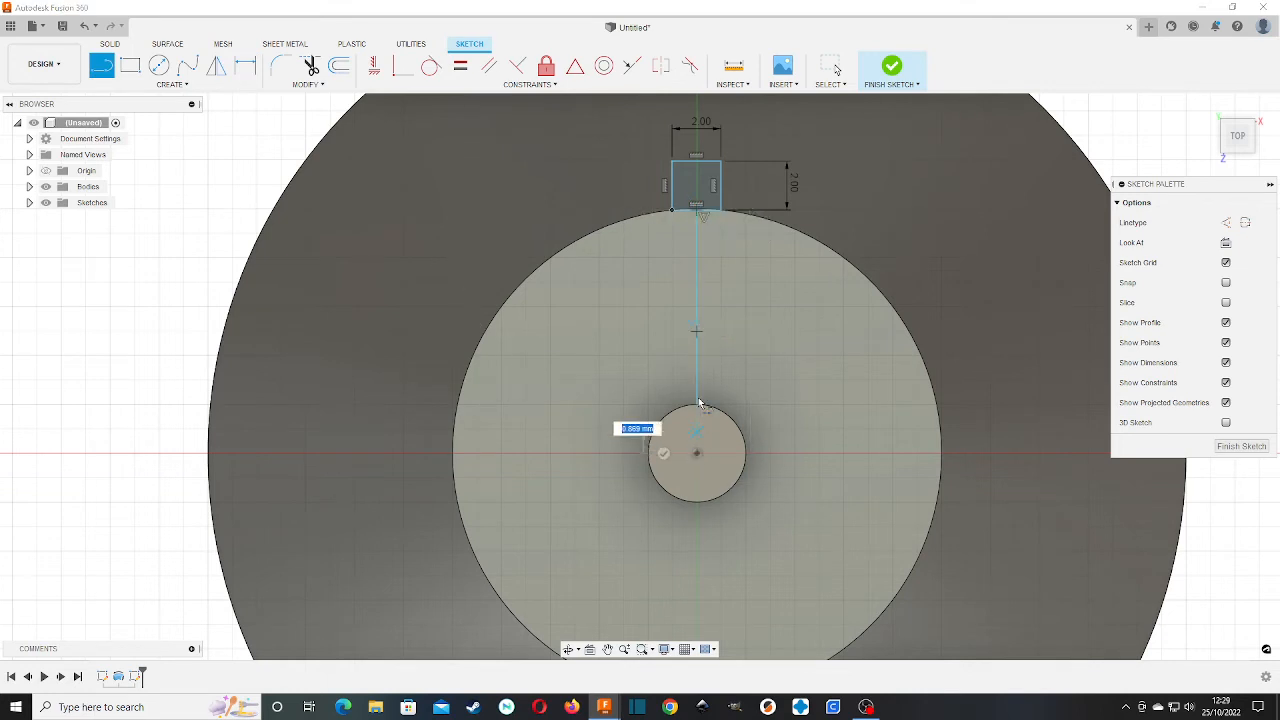
pyautogui.click(697, 453)
pyautogui.press('Escape')
pyautogui.click(374, 65)
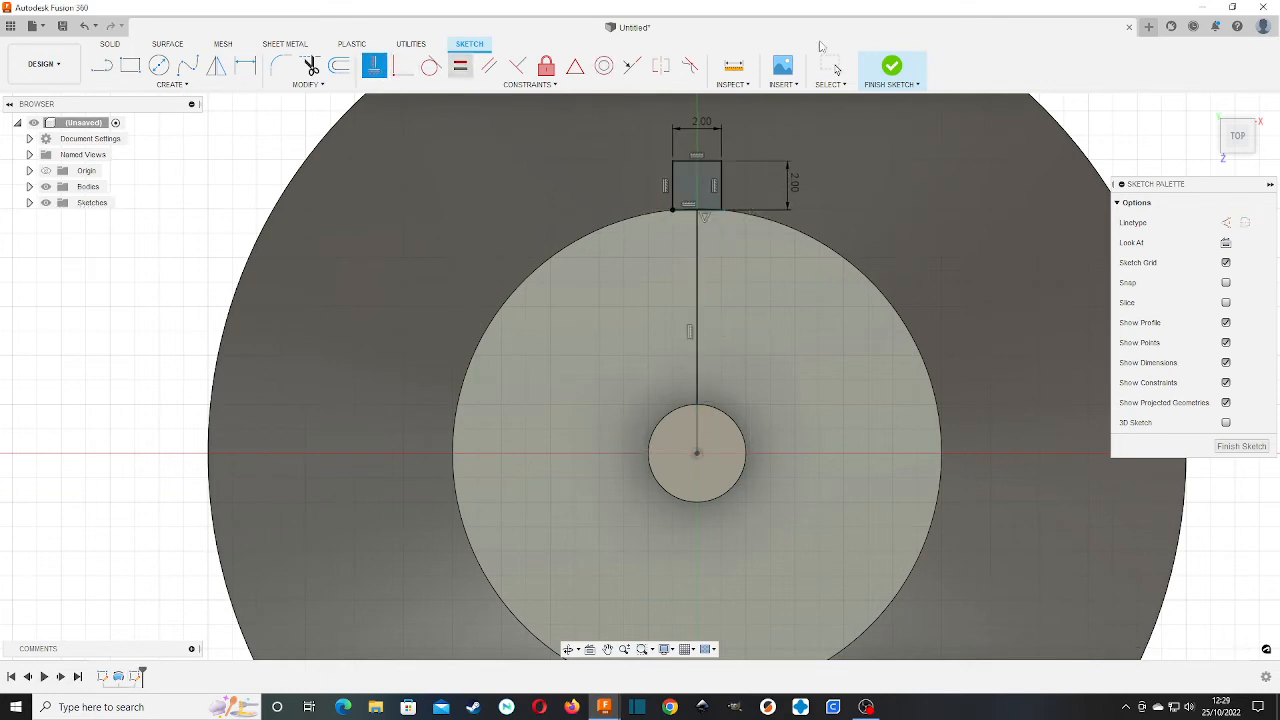
pyautogui.click(895, 68)
# Start a sketch on the annular rim face at the cone's wide end and draw a rectangle outward from its outer edge
pyautogui.moveTo(1238, 138)
pyautogui.mouseDown()
pyautogui.moveTo(1190, 280)
pyautogui.moveTo(1115, 362)
pyautogui.mouseUp()
pyautogui.click(1122, 390)
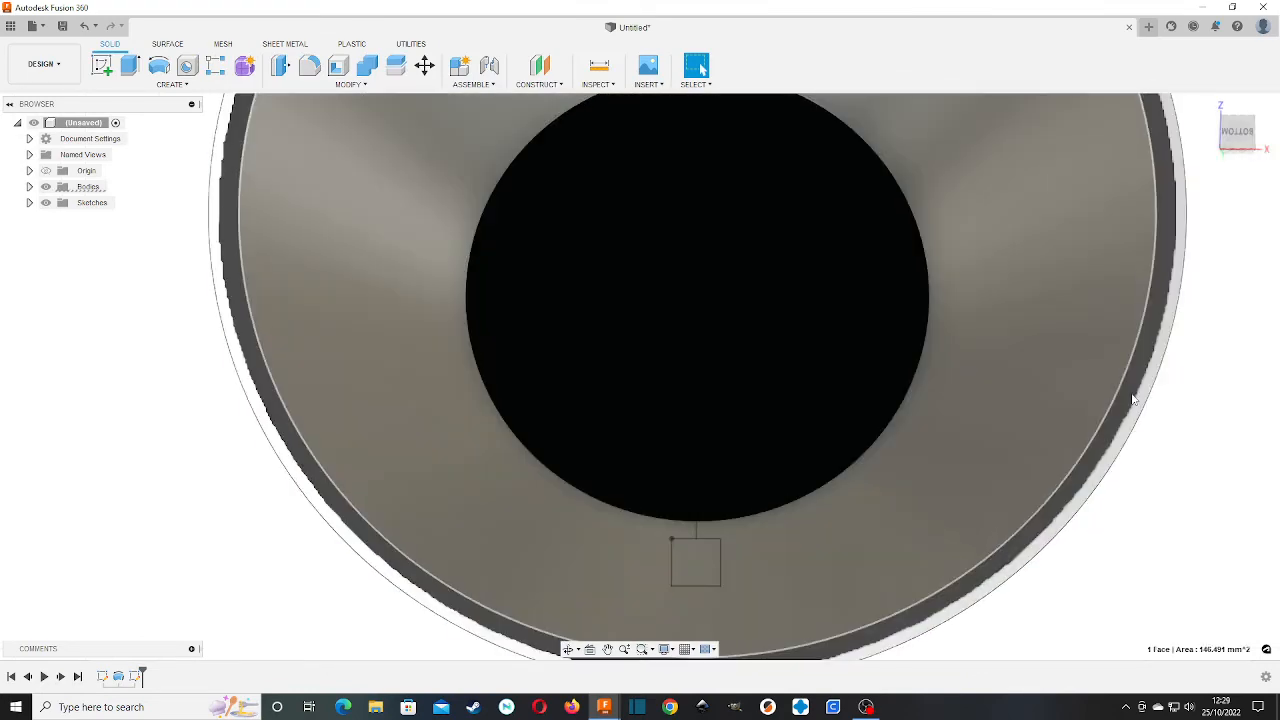
pyautogui.click(106, 72)
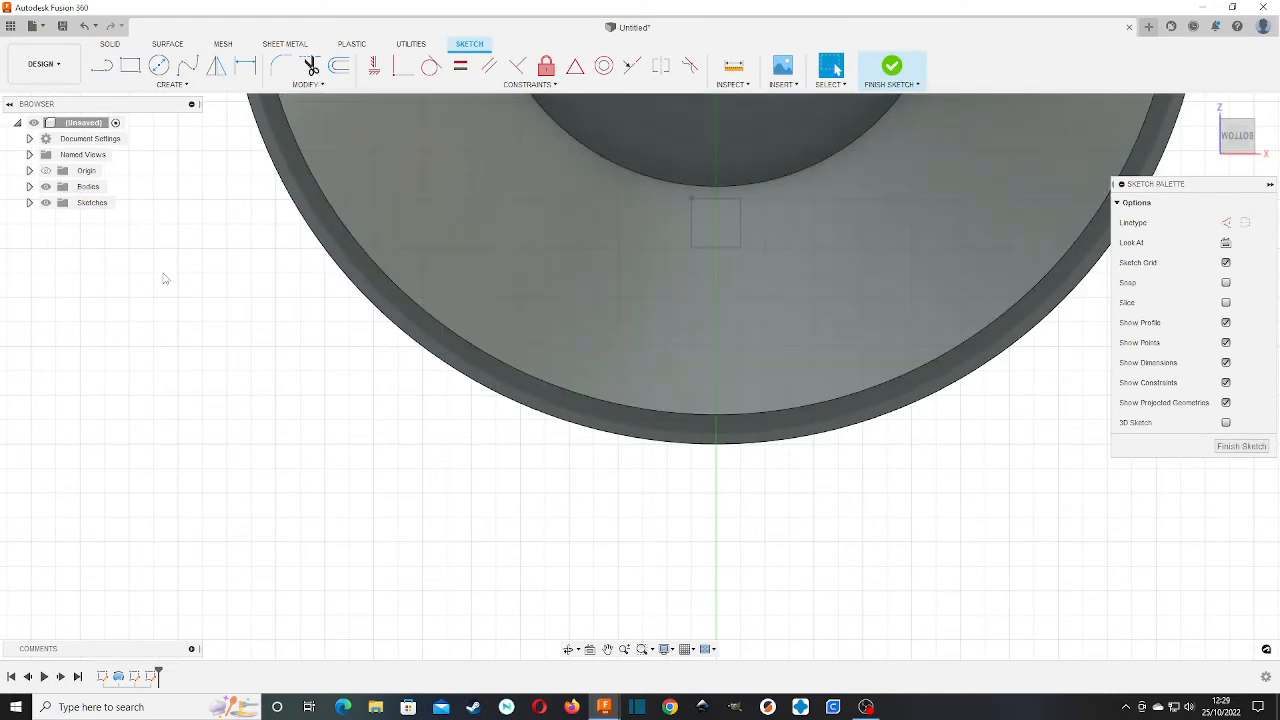
pyautogui.click(130, 65)
pyautogui.click(686, 443)
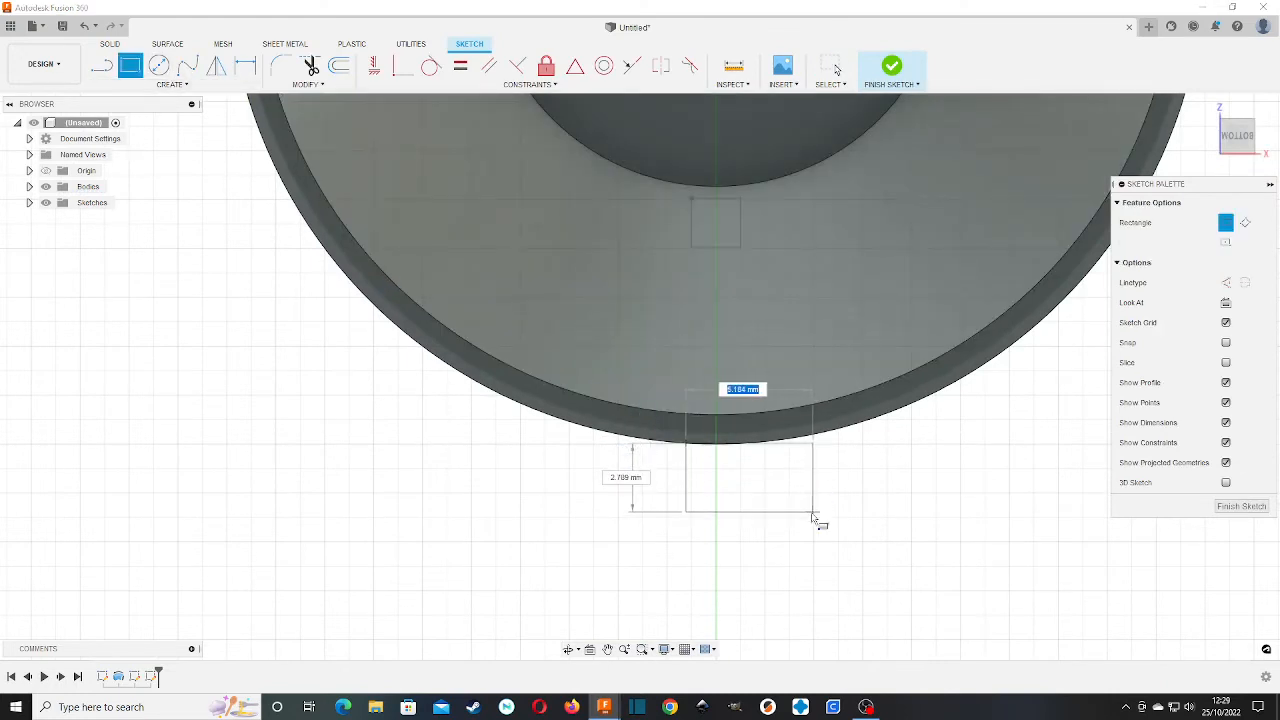
pyautogui.click(739, 511)
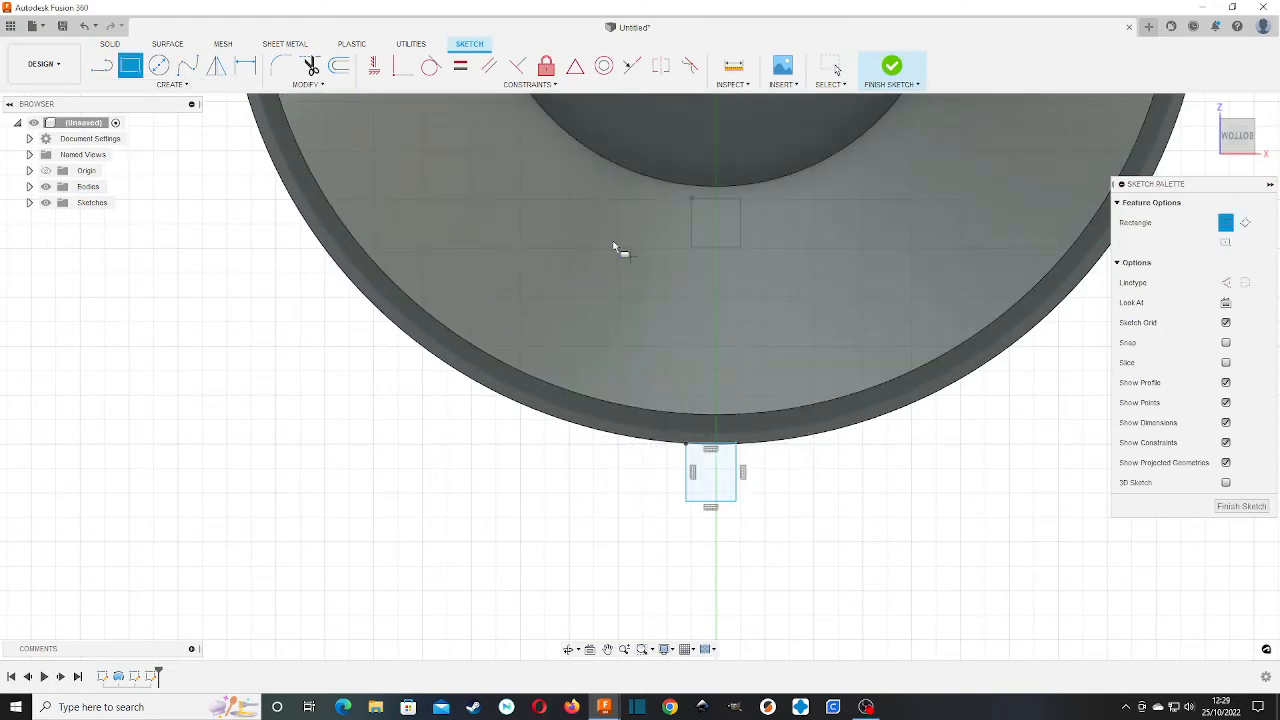
# Align both inner corners of the rim rectangle vertically with the matching corners of the first square
pyautogui.click(374, 65)
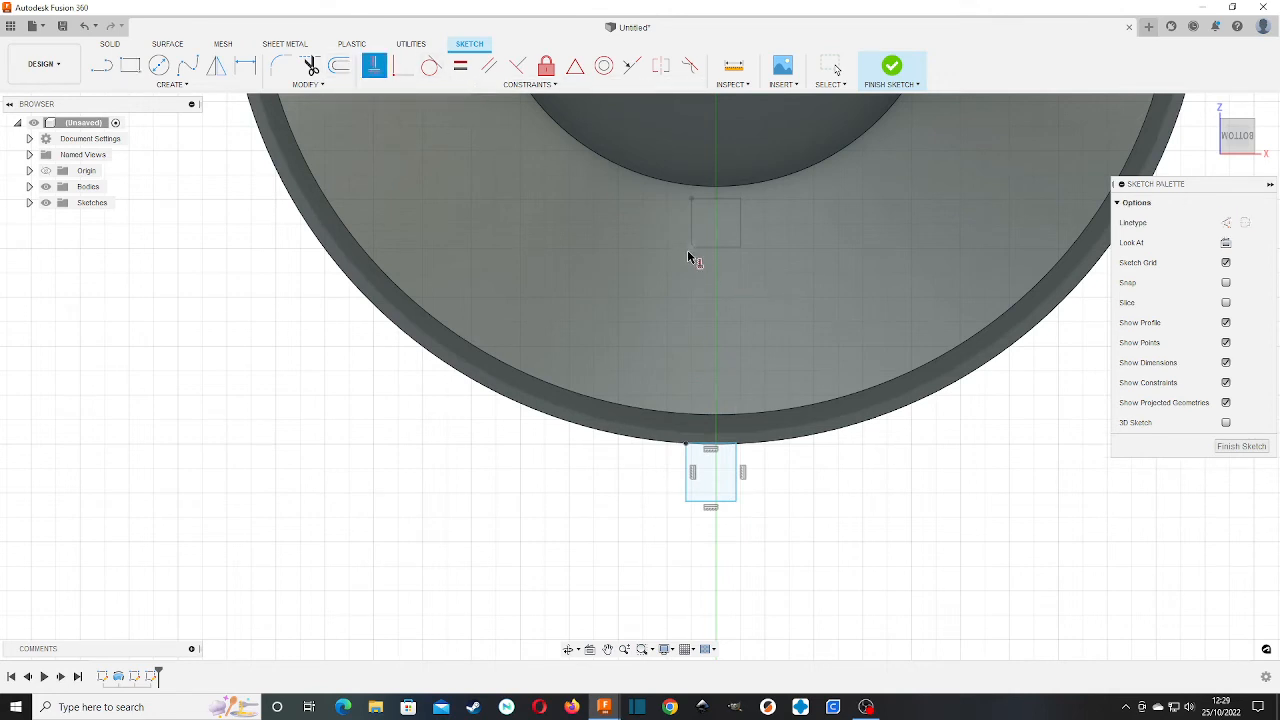
pyautogui.click(685, 447)
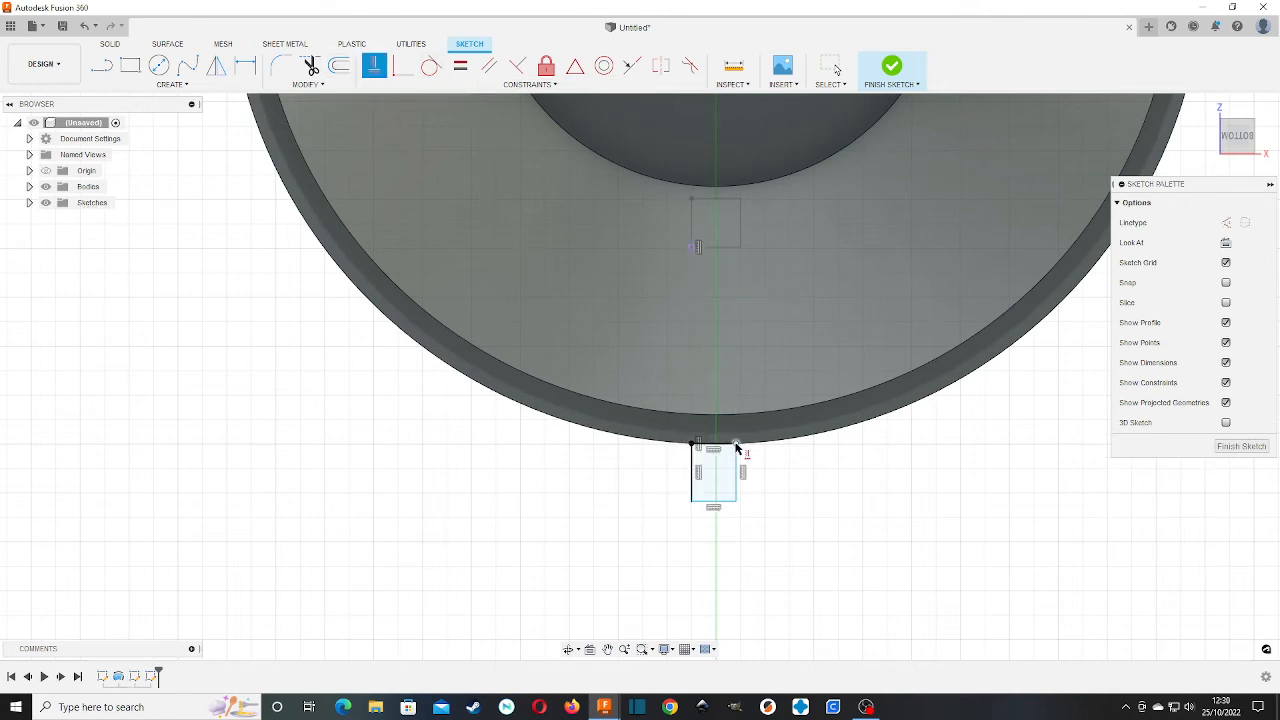
pyautogui.click(691, 246)
pyautogui.click(740, 247)
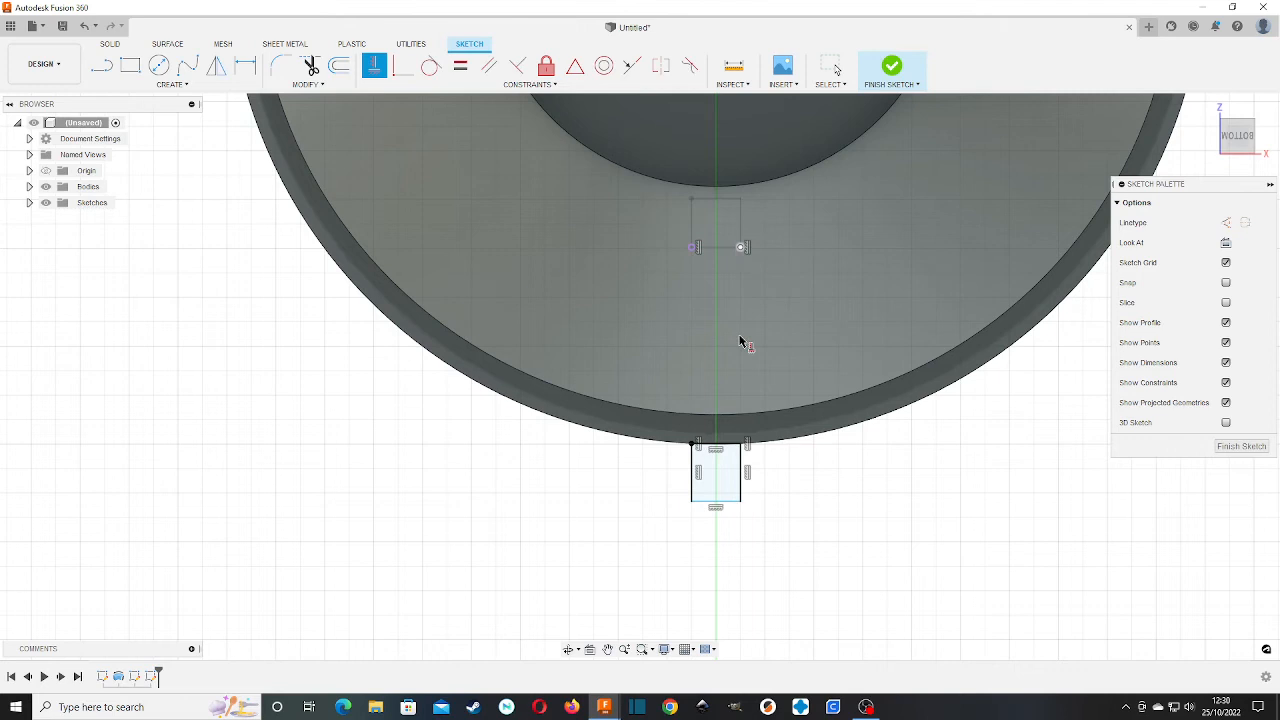
# Set the rim rectangle's radial height to 2 mm and finish the sketch
pyautogui.press('d')
pyautogui.click(741, 475)
pyautogui.click(788, 476)
pyautogui.write('2')
pyautogui.press('Return')
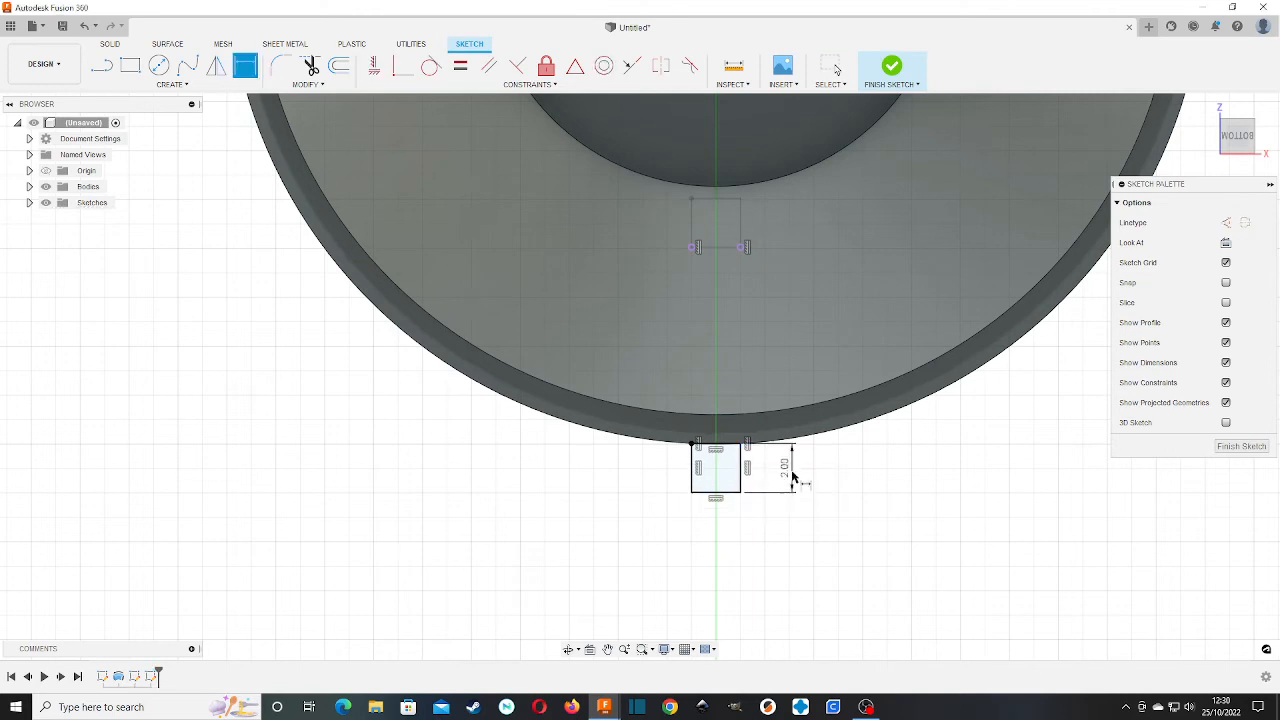
pyautogui.click(891, 66)
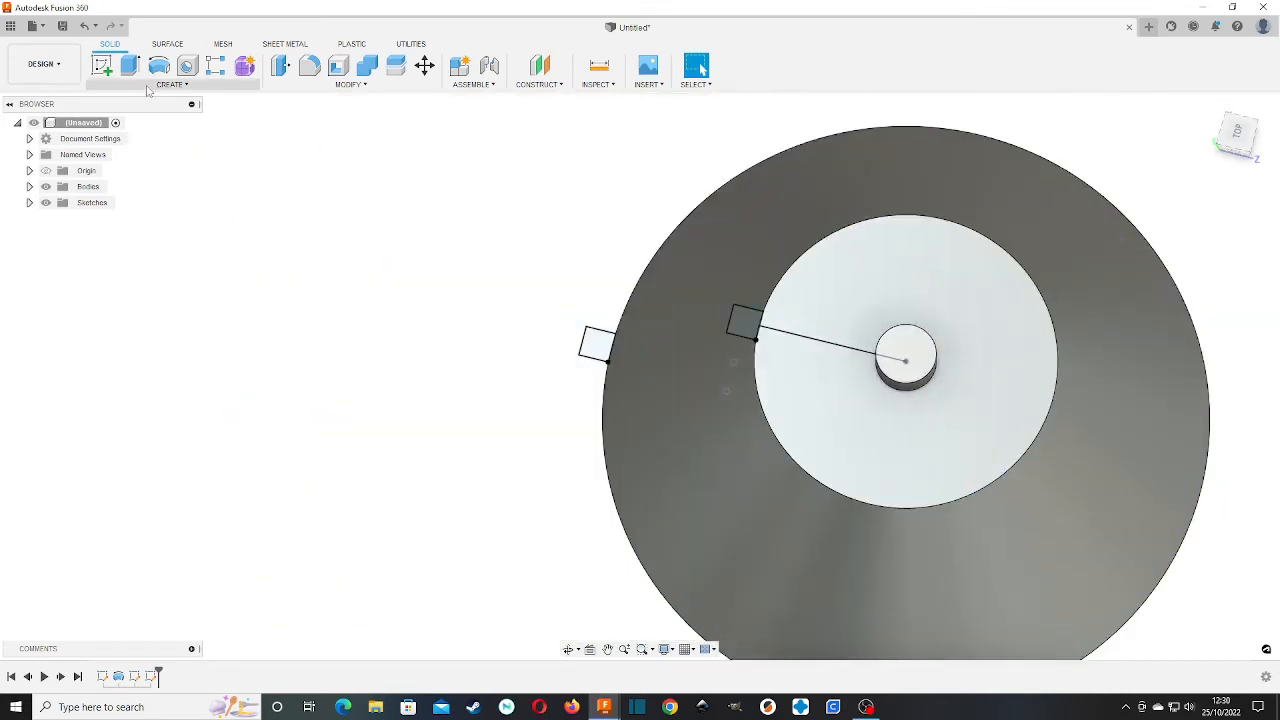
# Loft between the two square profiles along the outside of the cone wall with the Join operation to form a rib
pyautogui.click(152, 85)
pyautogui.click(110, 202)
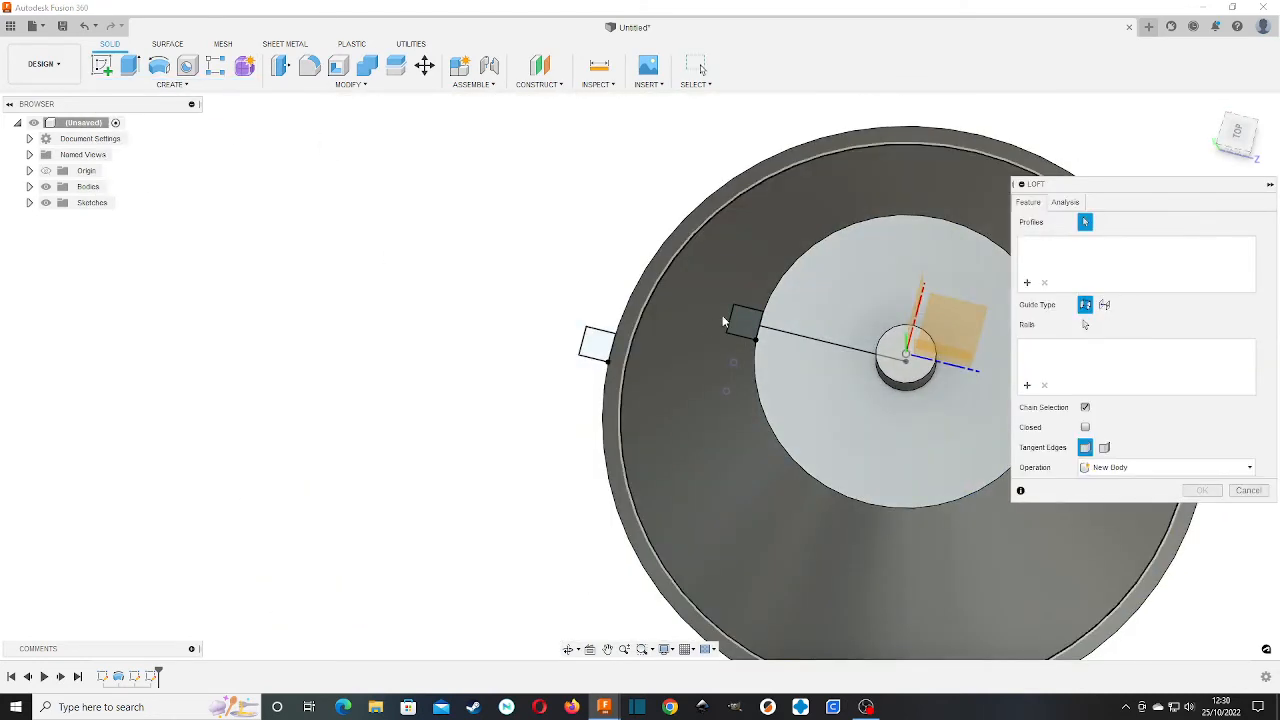
pyautogui.click(746, 328)
pyautogui.click(599, 345)
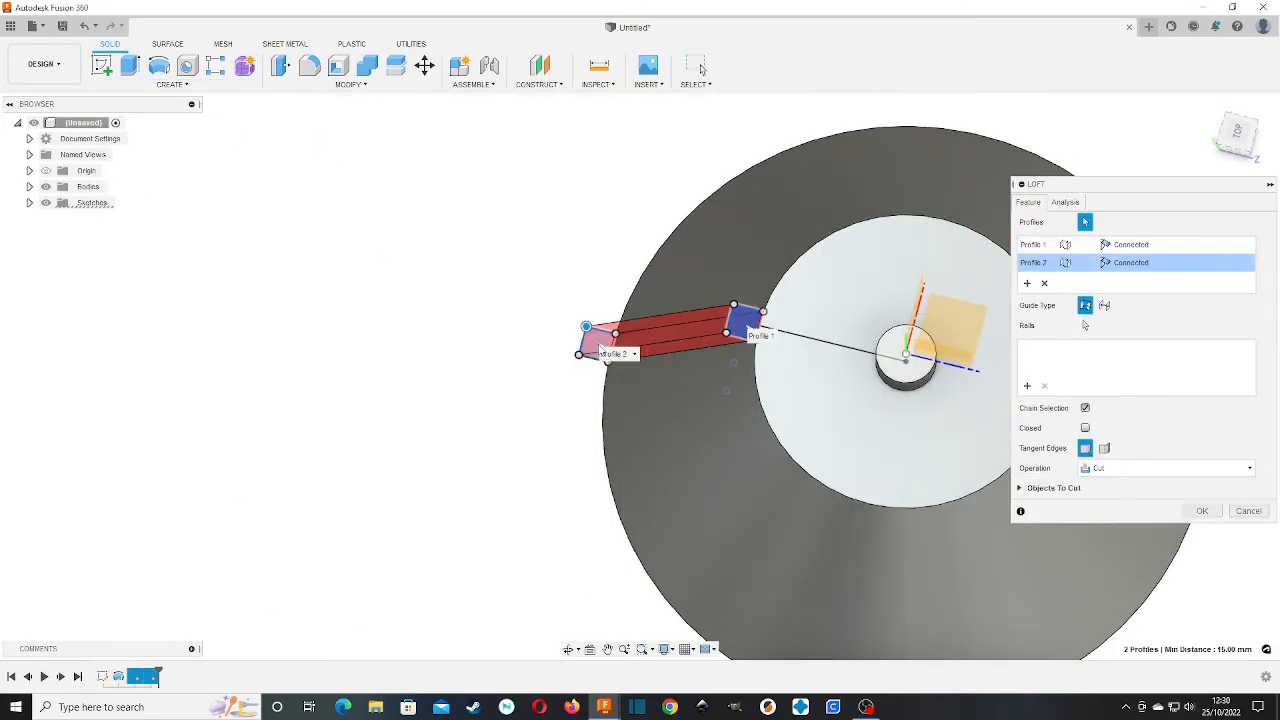
pyautogui.click(1130, 468)
pyautogui.click(1100, 487)
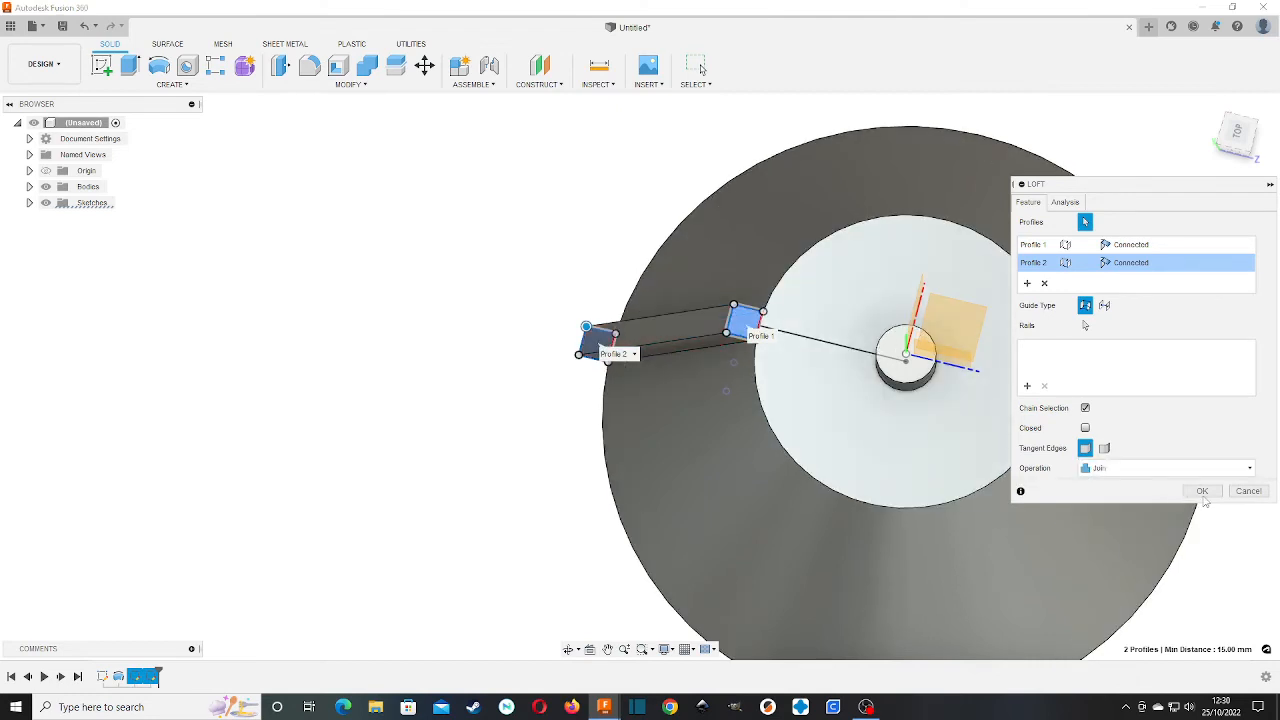
pyautogui.click(1202, 511)
# Create a full circular pattern of the loft feature around the cone's axis with a quantity of 10
pyautogui.click(171, 85)
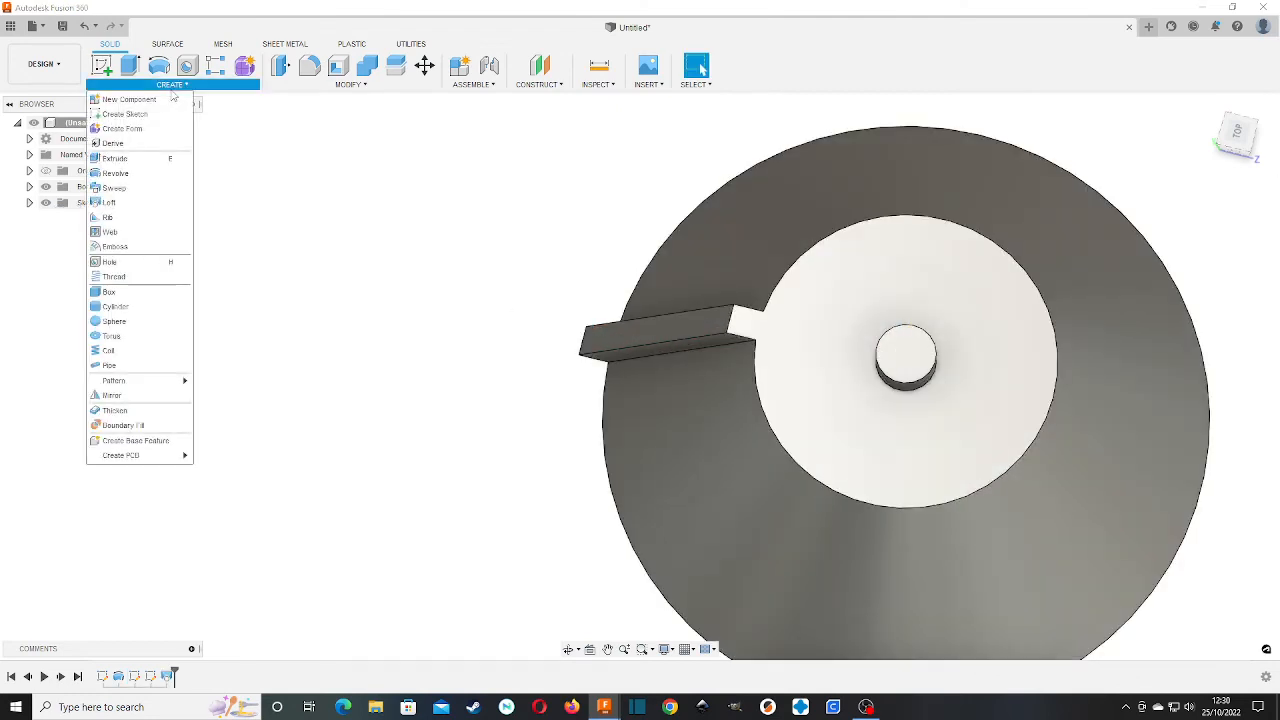
pyautogui.moveTo(153, 390)
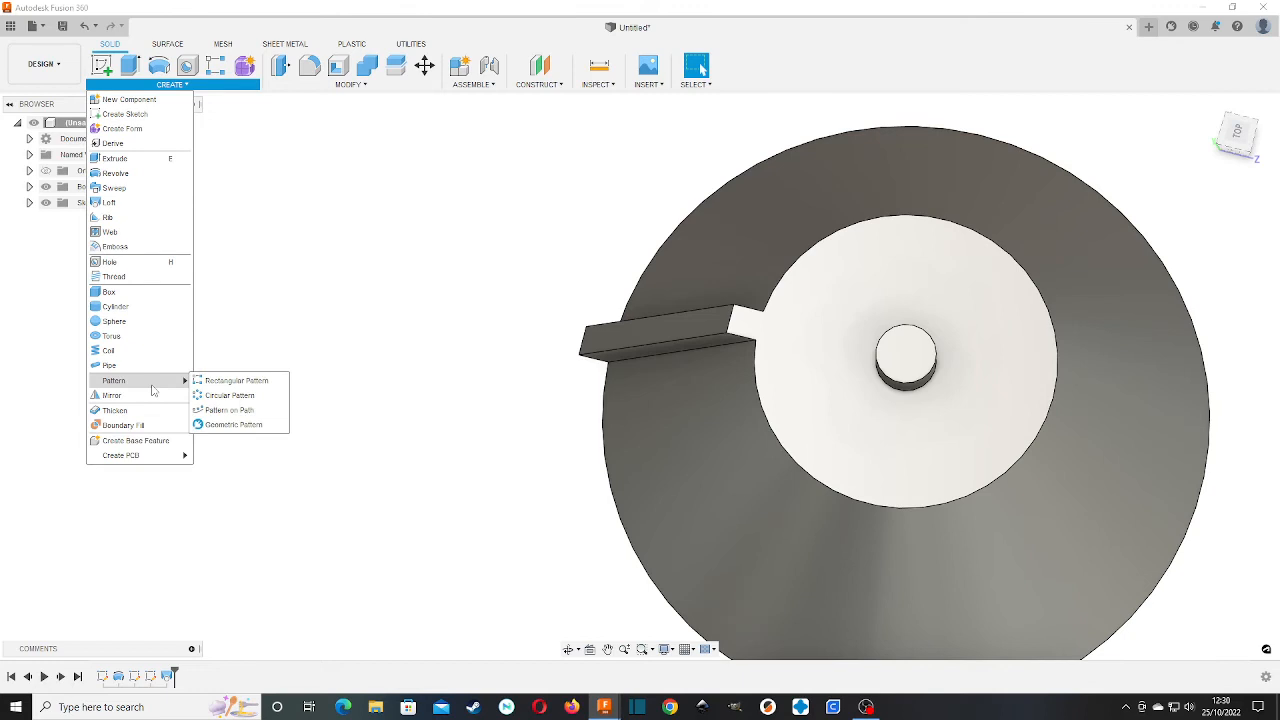
pyautogui.click(229, 395)
pyautogui.click(168, 676)
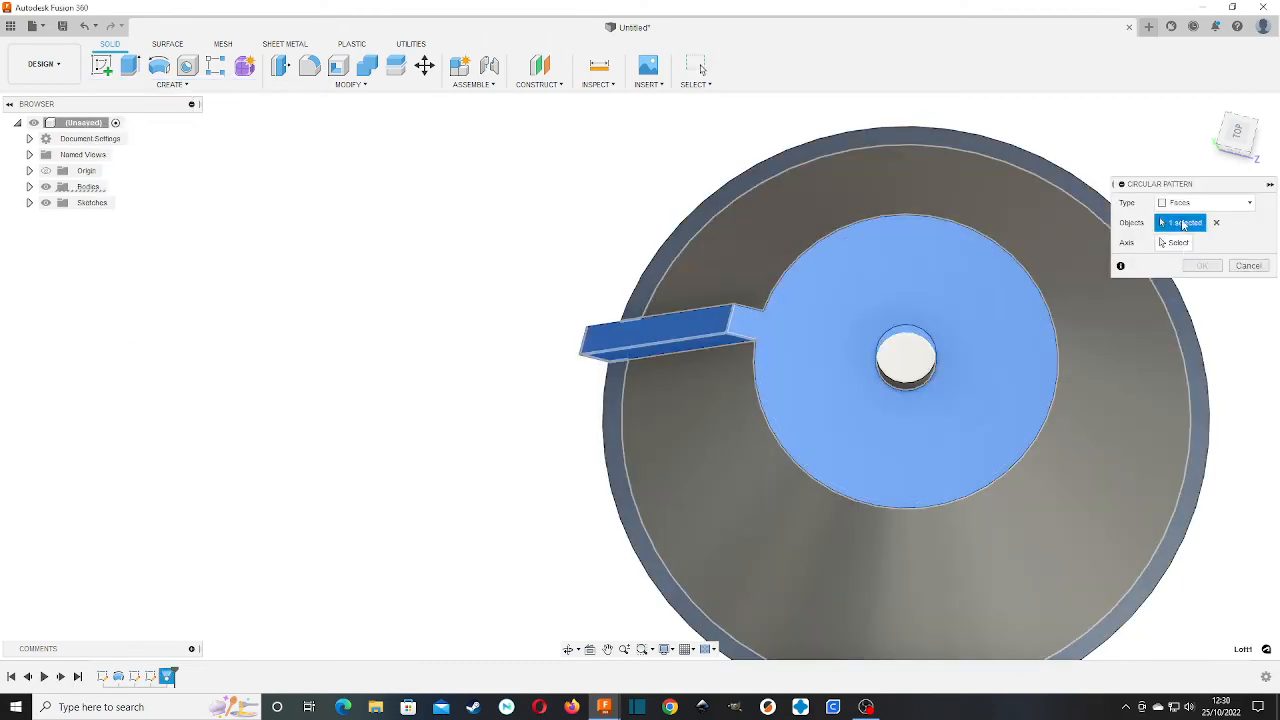
pyautogui.click(1200, 203)
pyautogui.click(1185, 233)
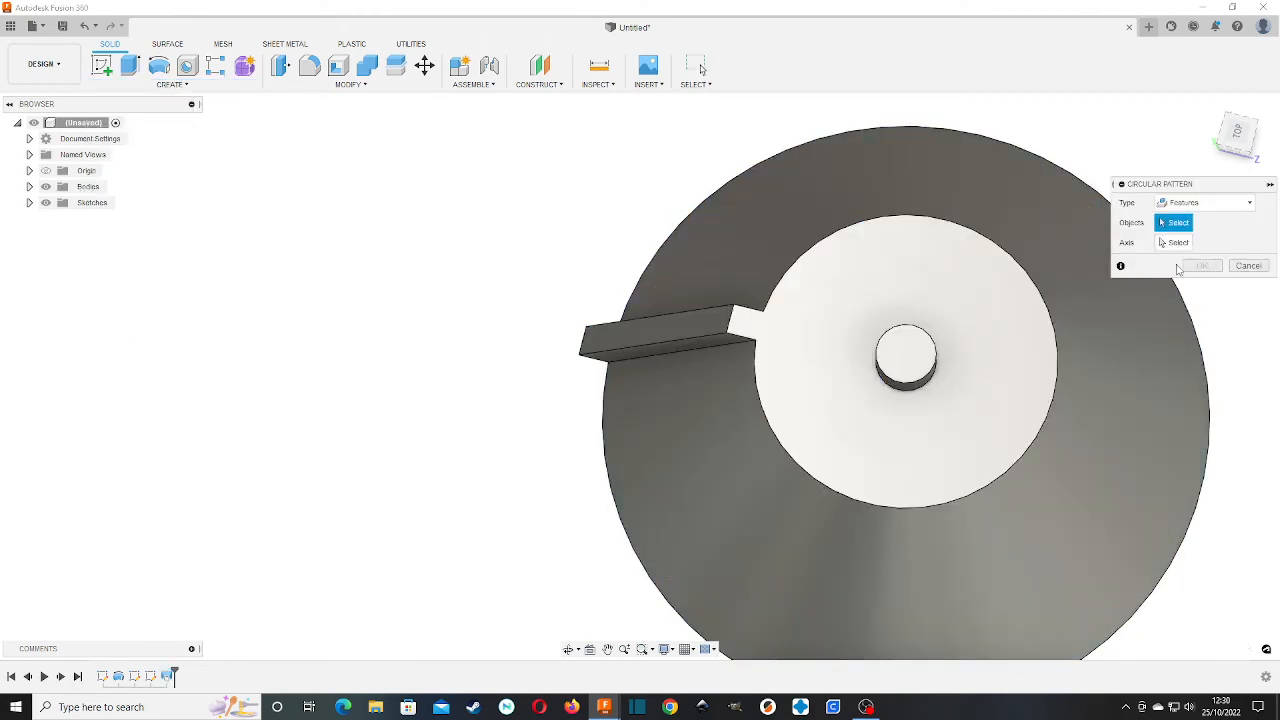
pyautogui.click(168, 676)
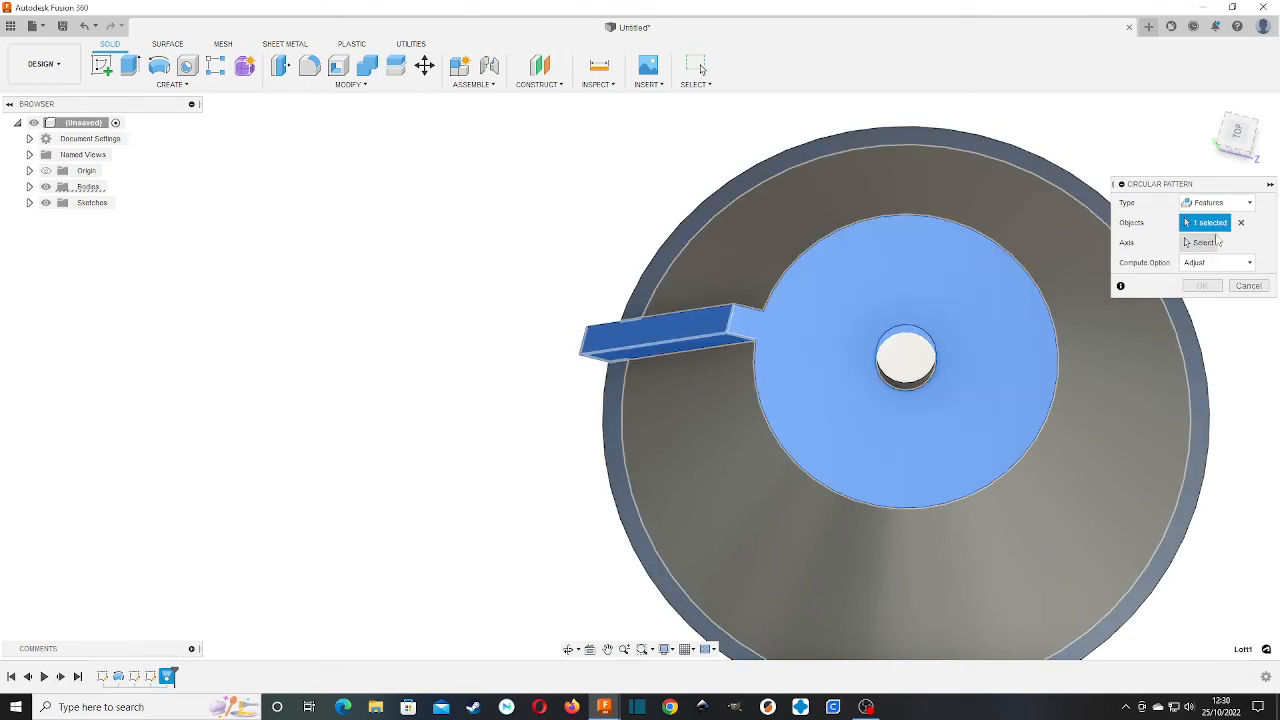
pyautogui.click(794, 251)
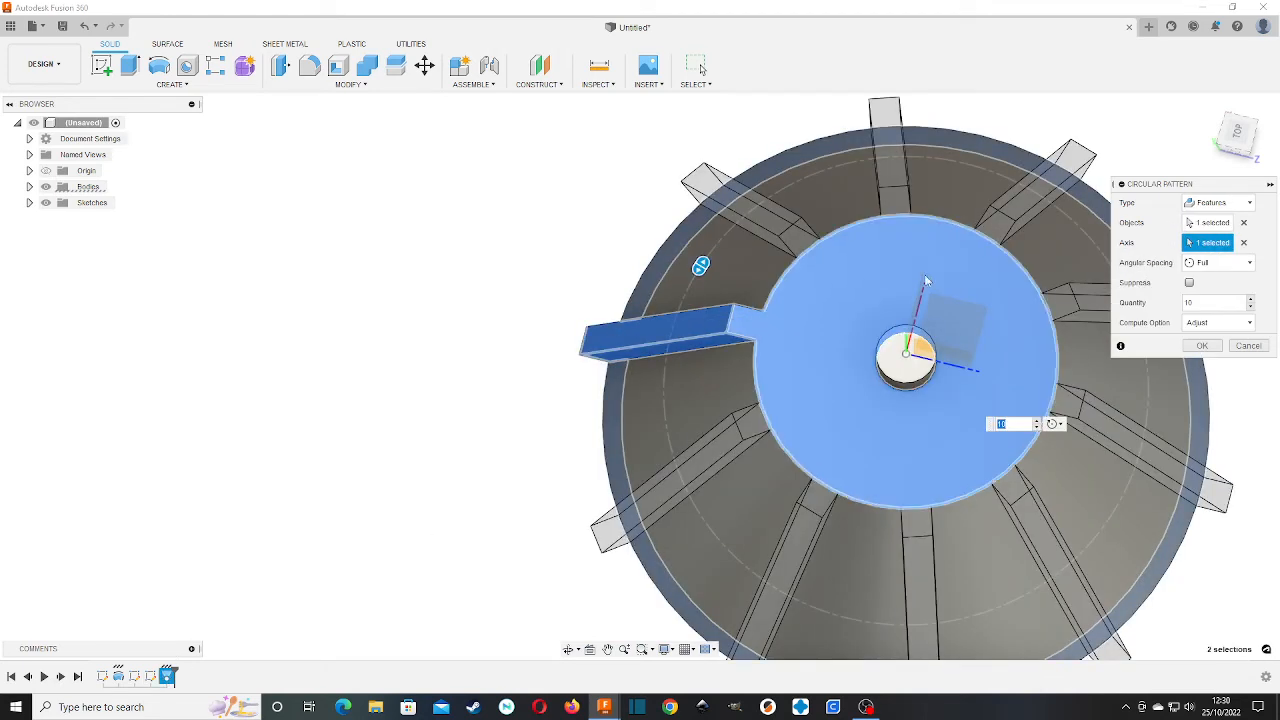
pyautogui.click(1208, 346)
# Examine the ribbed cone from above, below and the side, checking the ribs at both ends of the wall
pyautogui.scroll(-3, 957, 340)
pyautogui.moveTo(1235, 148); pyautogui.dragTo(1231, 212)
pyautogui.moveTo(929, 552); pyautogui.dragTo(860, 381, button='middle')
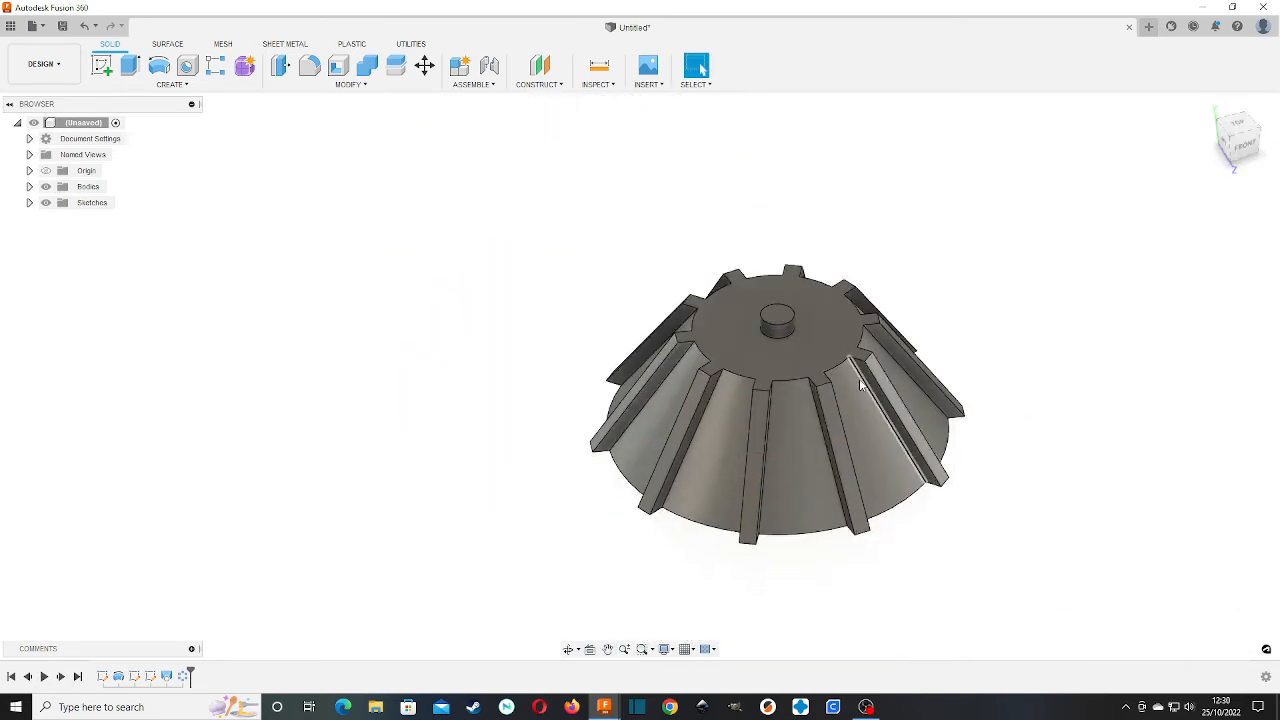
pyautogui.scroll(3, 789, 382)
pyautogui.scroll(1, 789, 382)
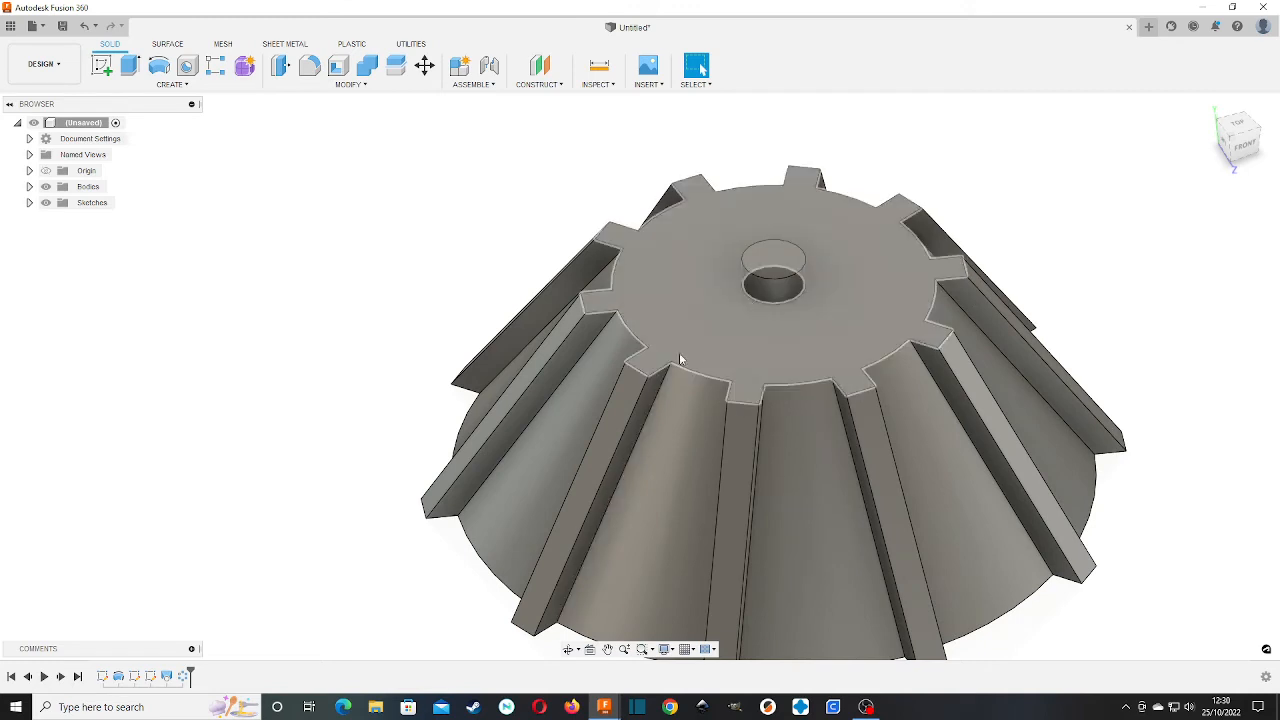
pyautogui.moveTo(1233, 144); pyautogui.dragTo(1206, 38)
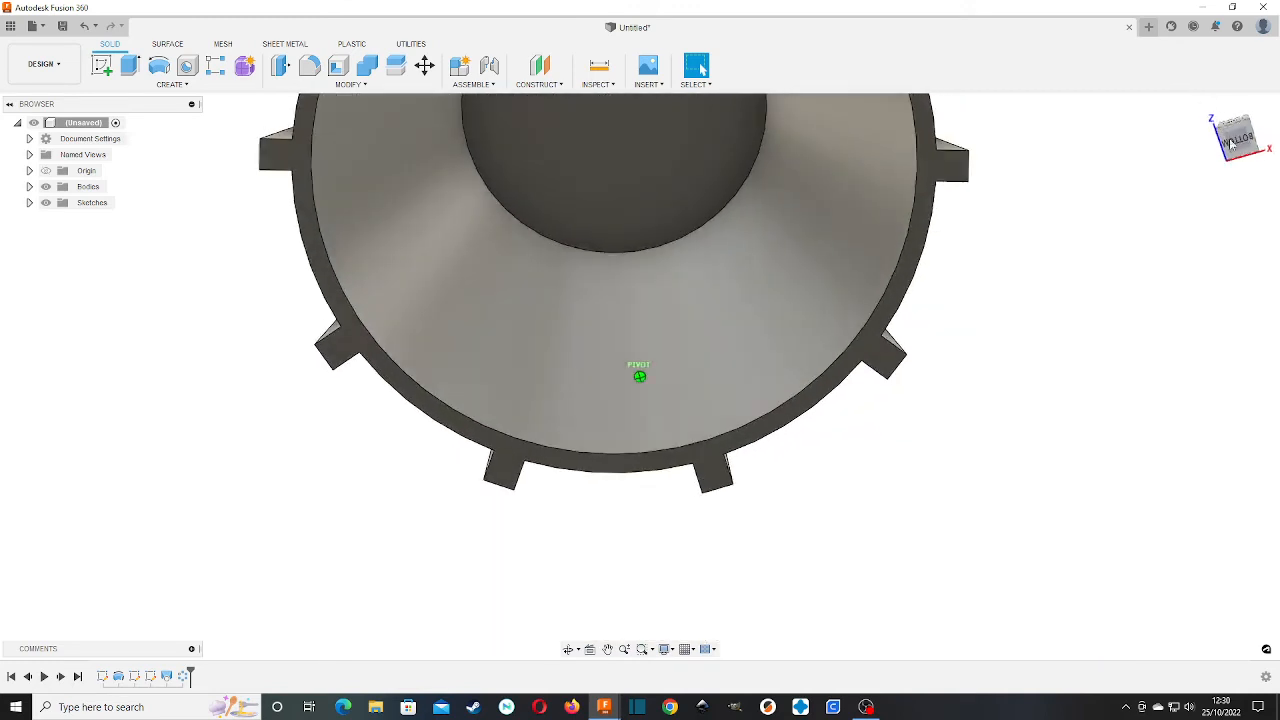
pyautogui.moveTo(1000, 325)
pyautogui.mouseDown(button='middle')
pyautogui.moveTo(1037, 409)
pyautogui.moveTo(1067, 595)
pyautogui.mouseUp(button='middle')
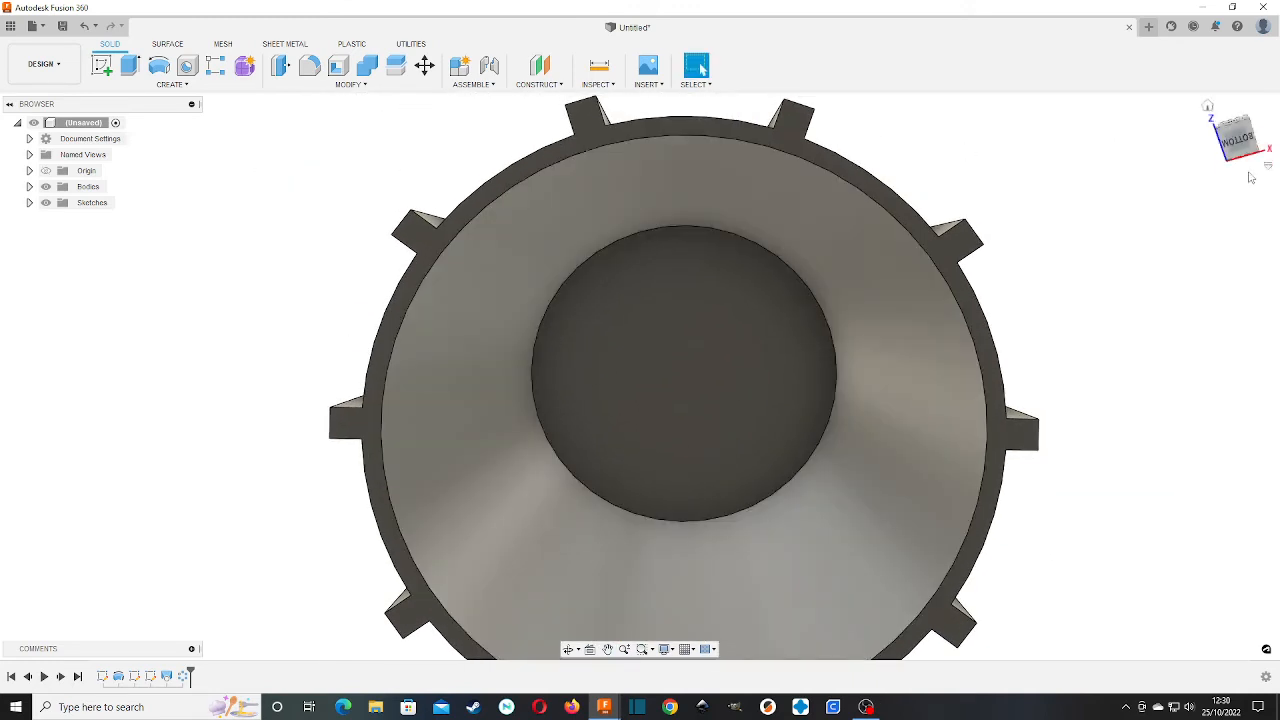
pyautogui.moveTo(1228, 152)
pyautogui.mouseDown()
pyautogui.moveTo(1222, 254)
pyautogui.moveTo(1236, 344)
pyautogui.moveTo(1246, 318)
pyautogui.moveTo(1250, 328)
pyautogui.moveTo(1220, 298)
pyautogui.mouseUp()
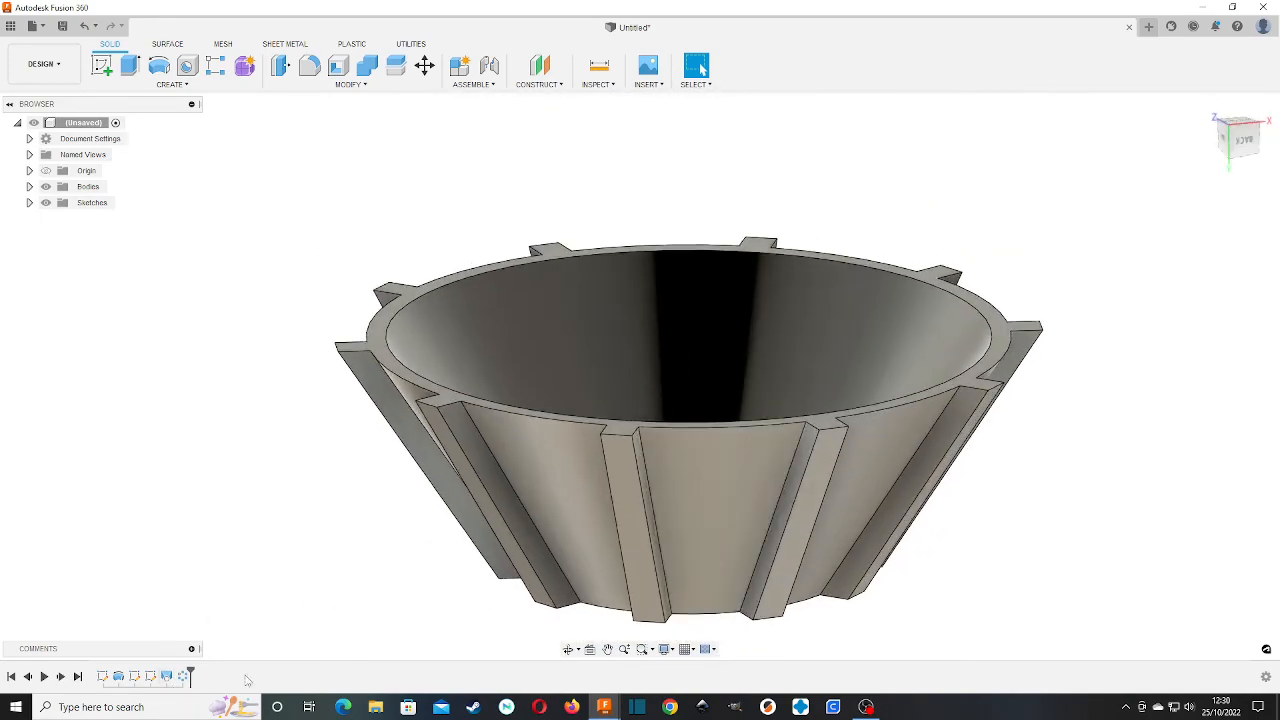
# Roll the history back before the second rib sketch, chamfer the wide rim's outer edge by 0.5 mm, and roll forward to the end
pyautogui.moveTo(190, 675); pyautogui.dragTo(142, 677)
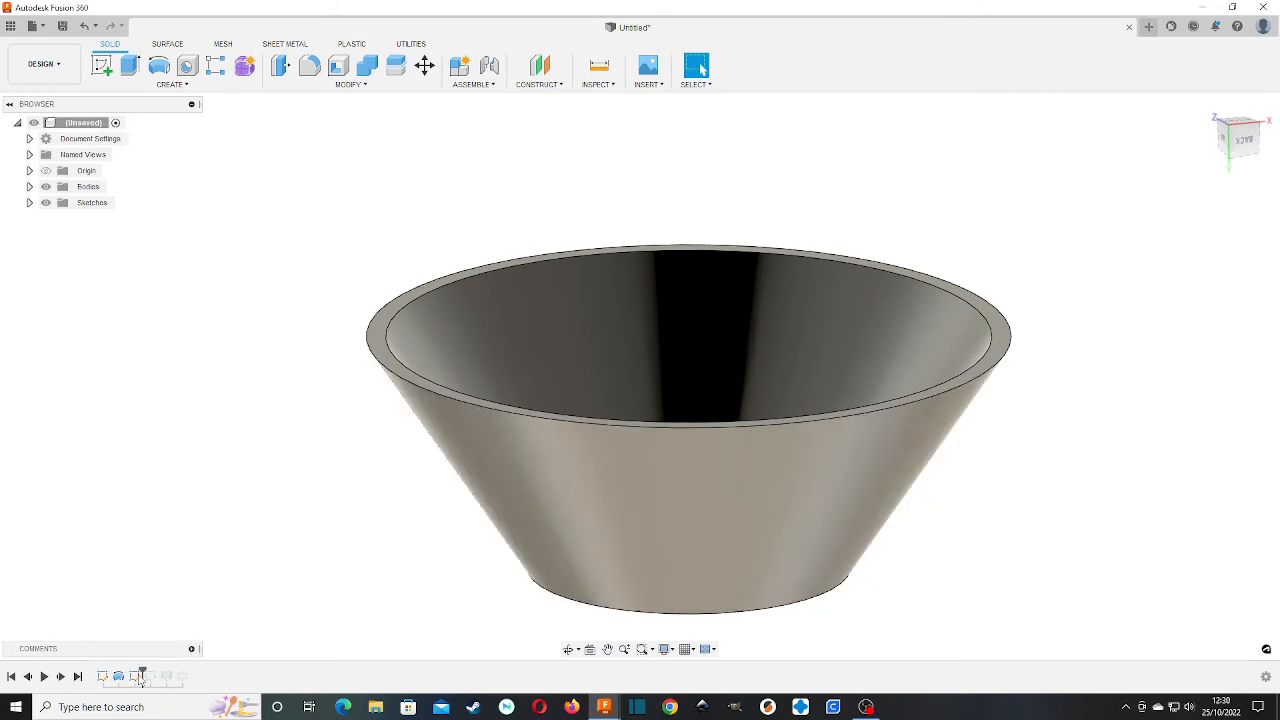
pyautogui.click(305, 86)
pyautogui.click(290, 129)
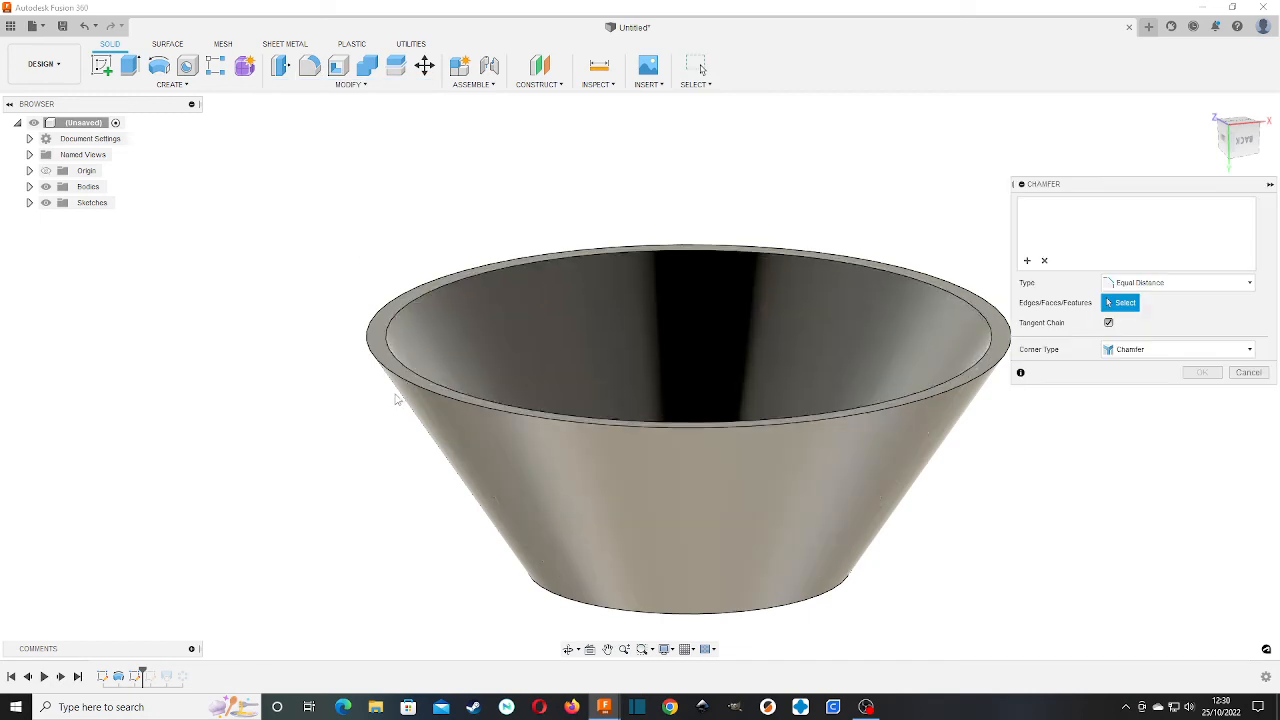
pyautogui.click(393, 378)
pyautogui.scroll(3, 393, 378)
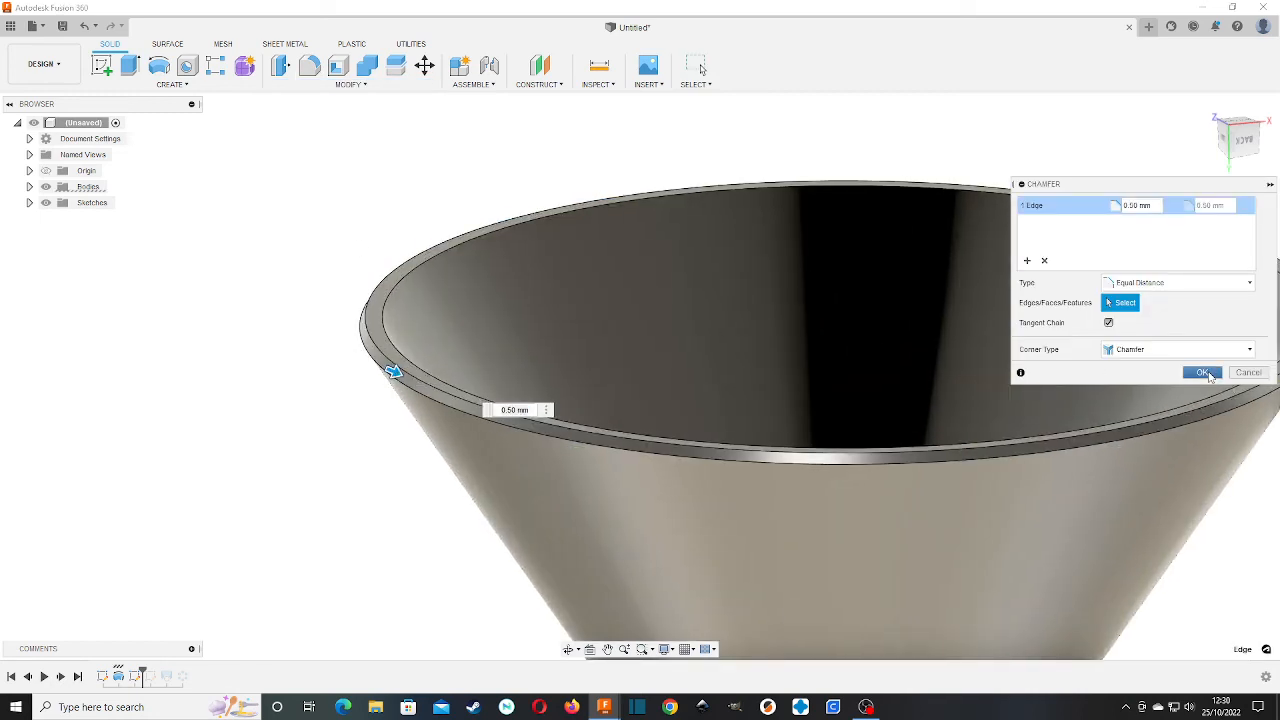
pyautogui.click(1203, 372)
pyautogui.moveTo(172, 676); pyautogui.dragTo(229, 668)
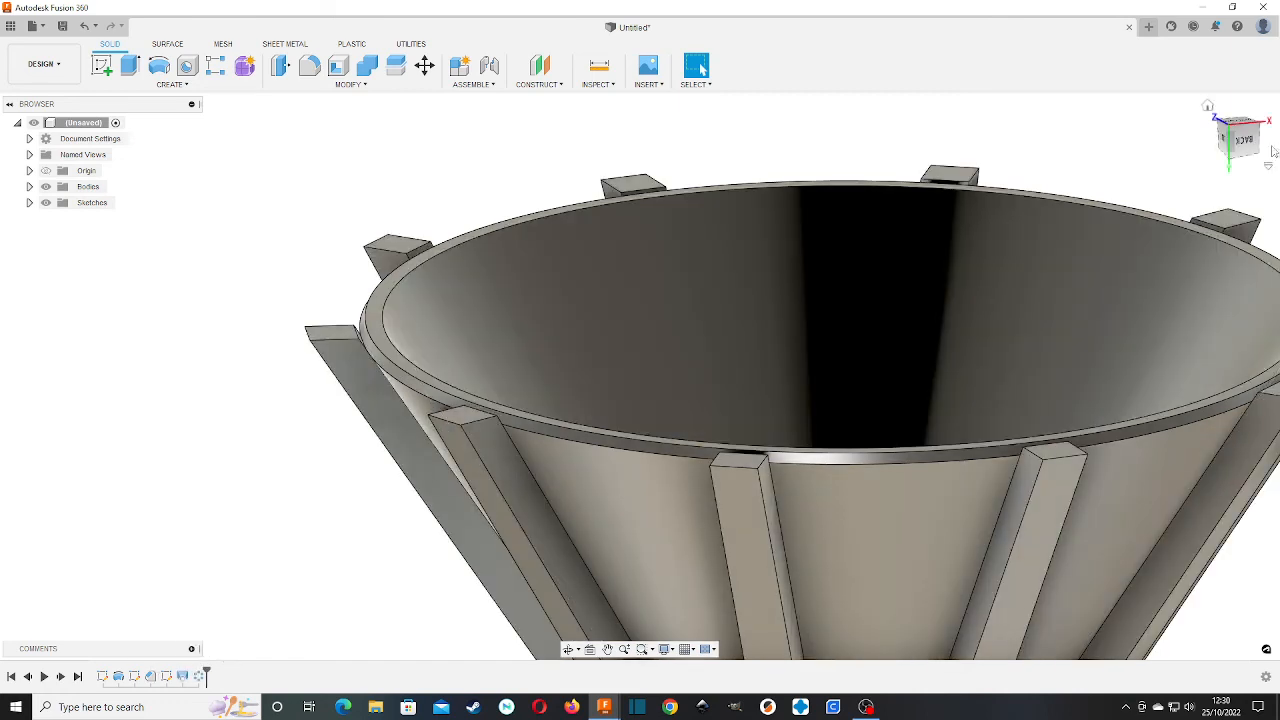
# Roll the design history back to just after the rib loft, before the circular pattern
pyautogui.moveTo(1242, 141); pyautogui.dragTo(952, 177)
pyautogui.moveTo(236, 416); pyautogui.dragTo(426, 195, button='middle')
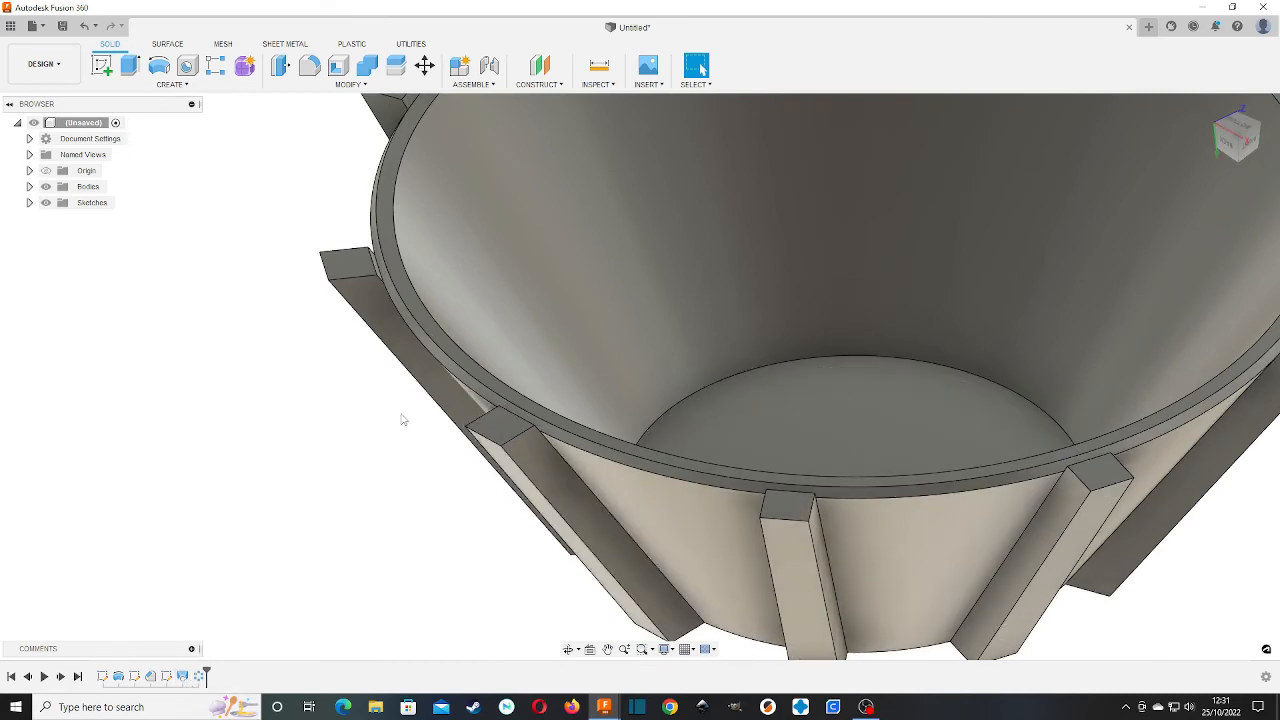
pyautogui.scroll(-3, 530, 426)
pyautogui.scroll(3, 760, 470)
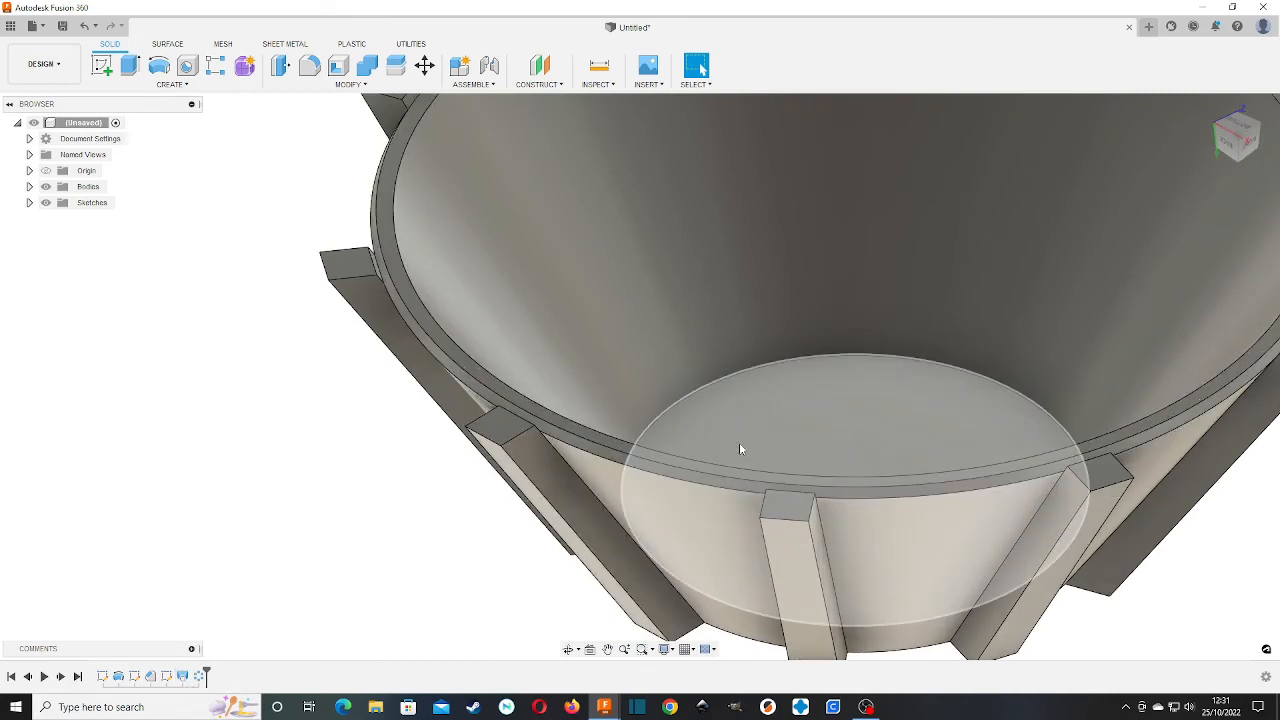
pyautogui.scroll(-1, 764, 512)
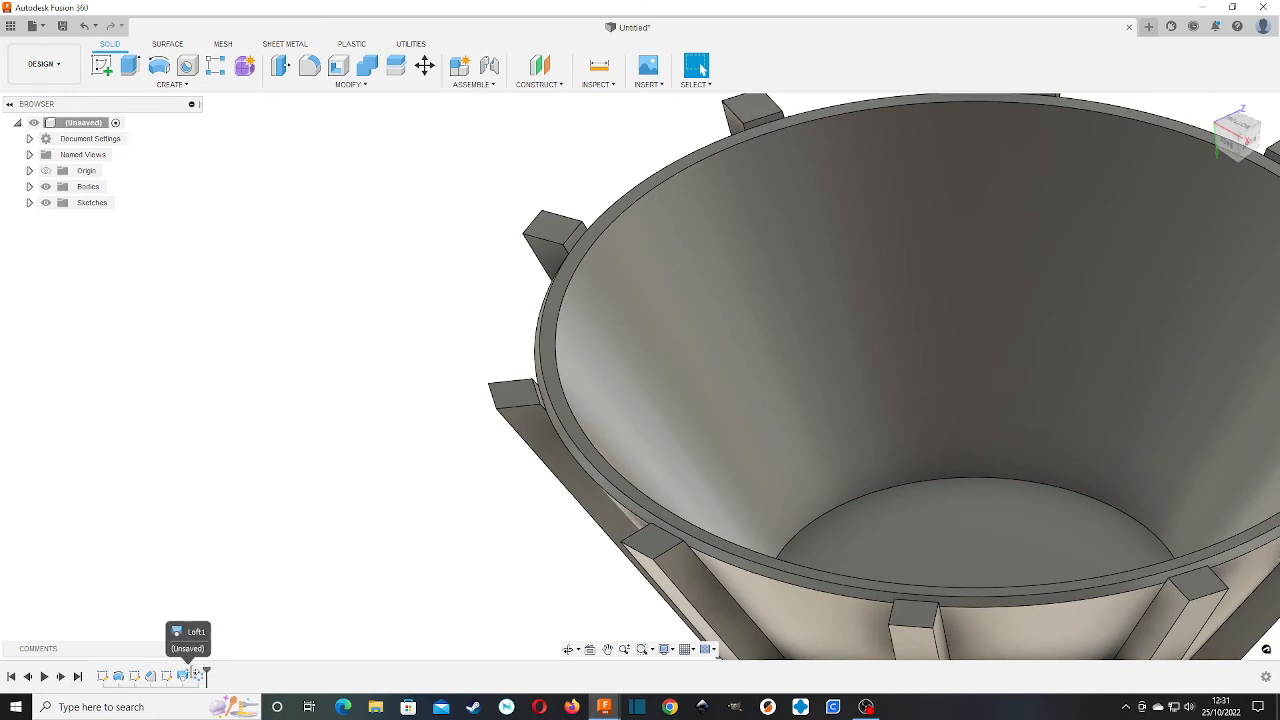
pyautogui.moveTo(196, 673); pyautogui.dragTo(190, 673)
pyautogui.moveTo(394, 378); pyautogui.dragTo(386, 257, button='middle')
pyautogui.scroll(3, 651, 414)
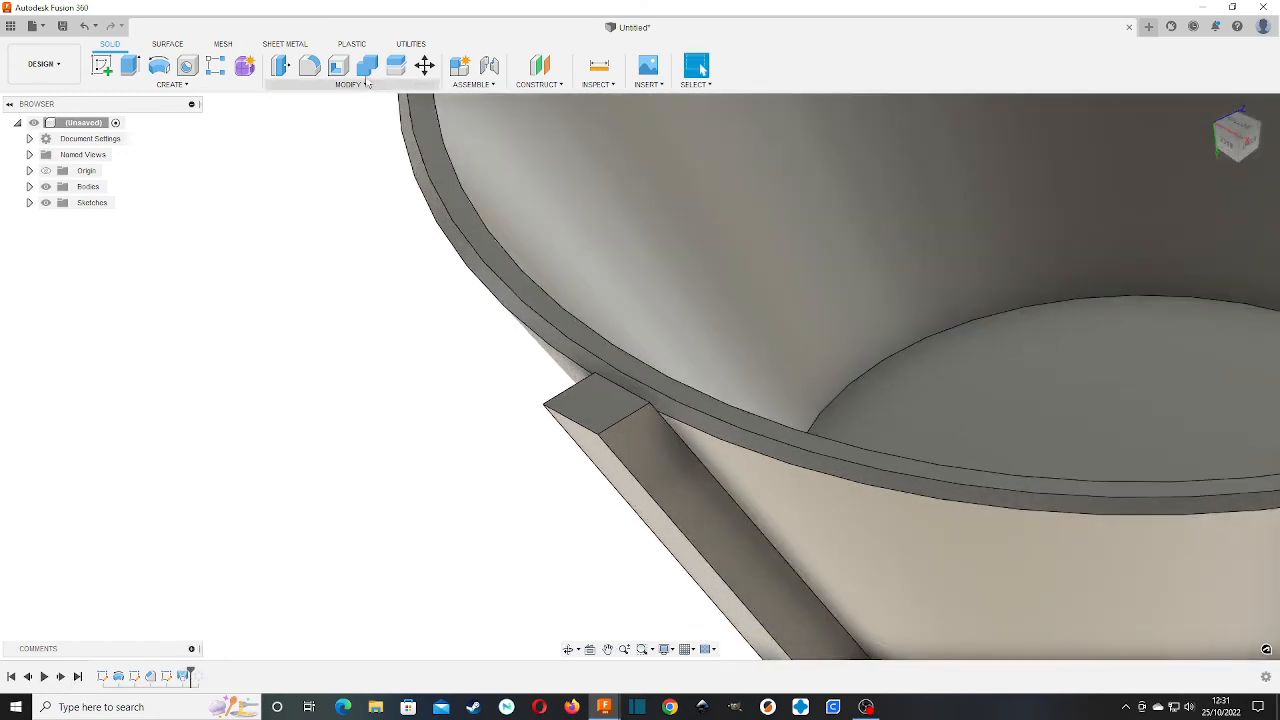
# Offset the end face of the single rib at the wide rim to the outer edge of the chamfer
pyautogui.click(355, 84)
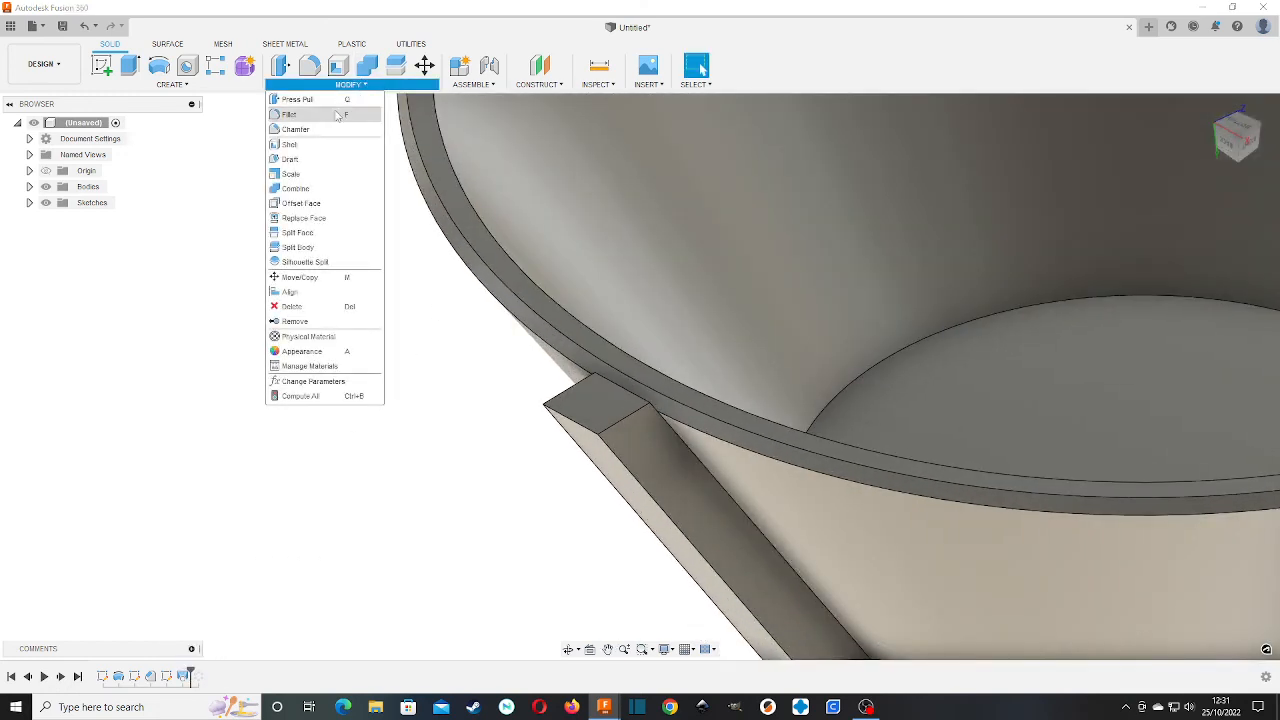
pyautogui.click(302, 203)
pyautogui.click(604, 392)
pyautogui.scroll(2, 640, 415)
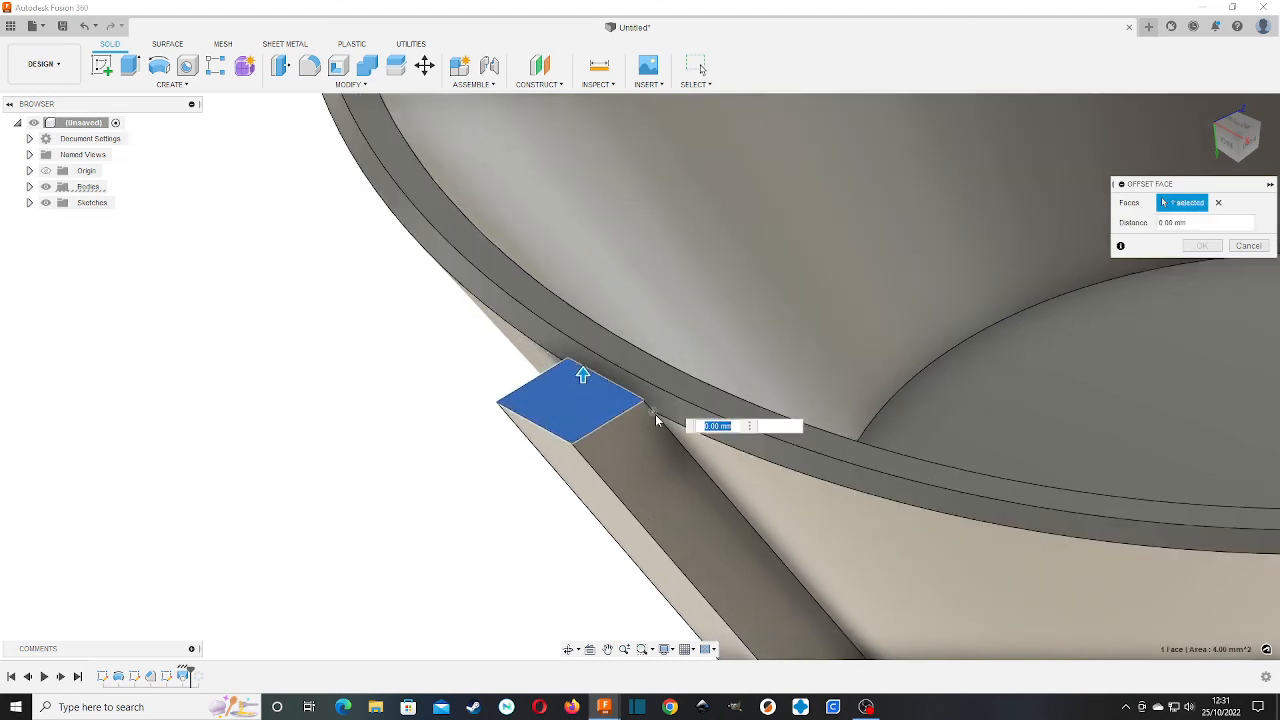
pyautogui.click(656, 419)
pyautogui.click(1203, 246)
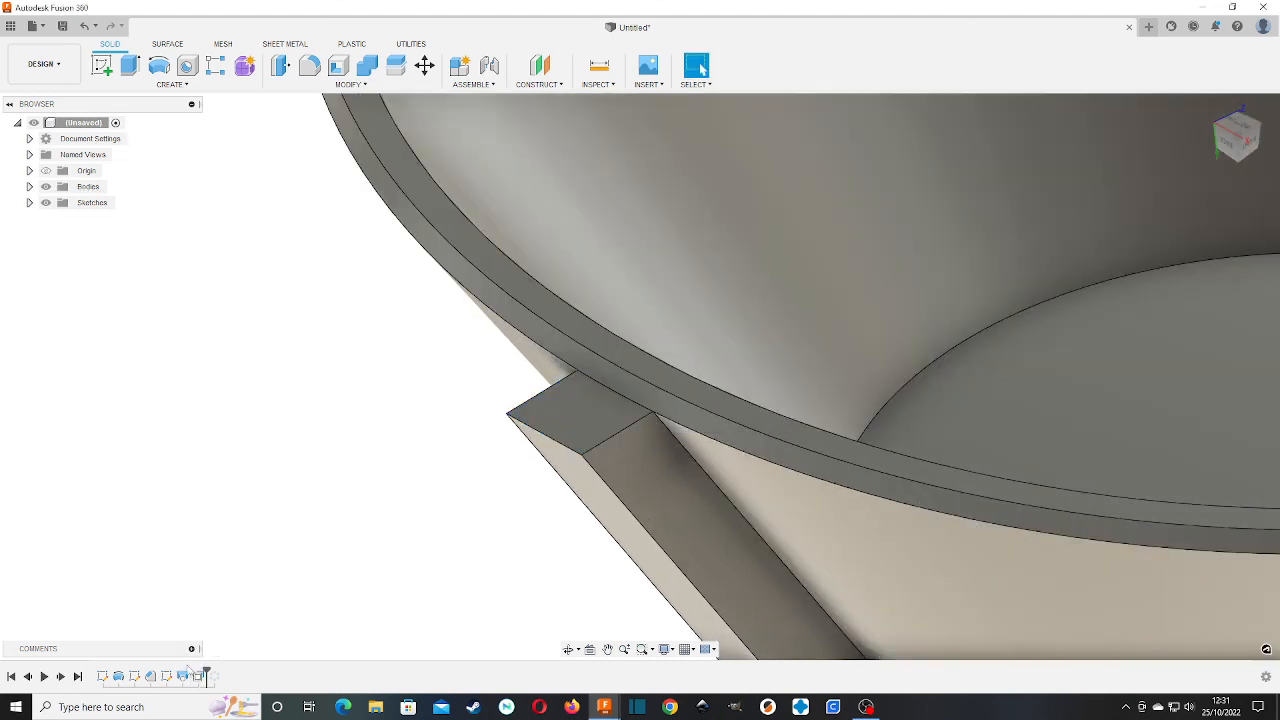
# Roll the history forward to the end and add the rib's face offset to the circular pattern's objects
pyautogui.moveTo(207, 671); pyautogui.dragTo(222, 672)
pyautogui.doubleClick(214, 677)
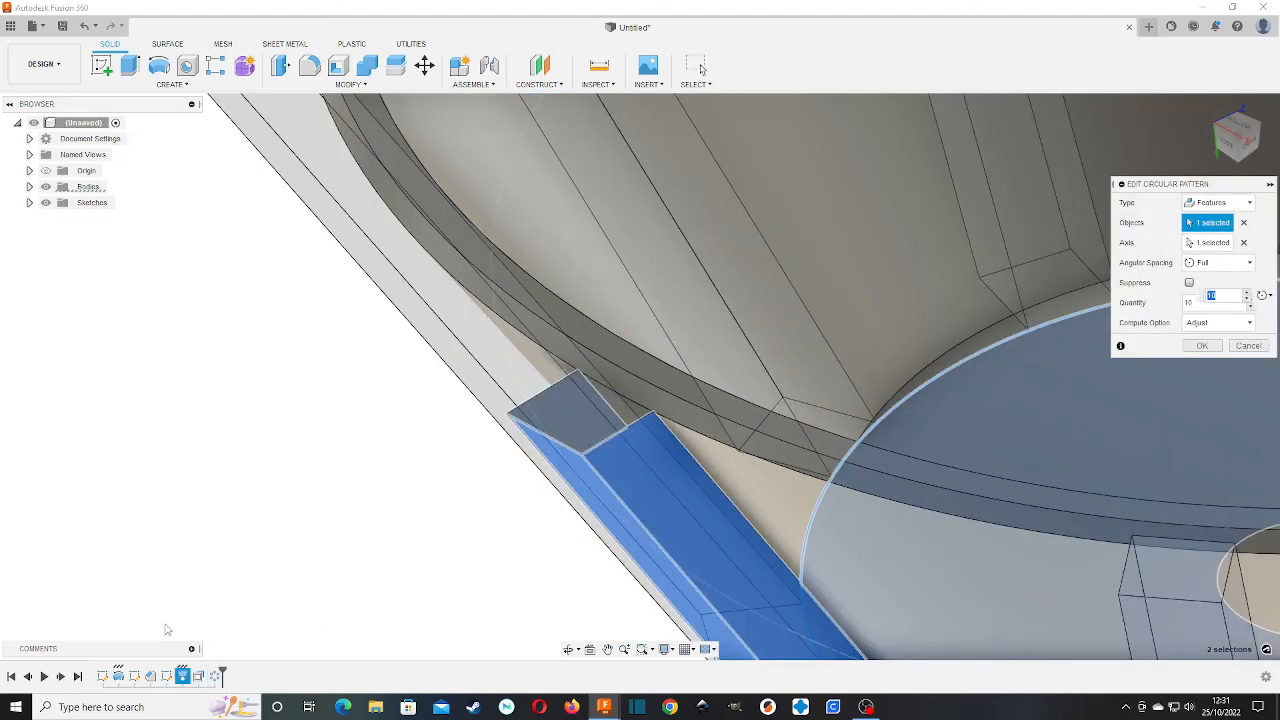
pyautogui.click(199, 676)
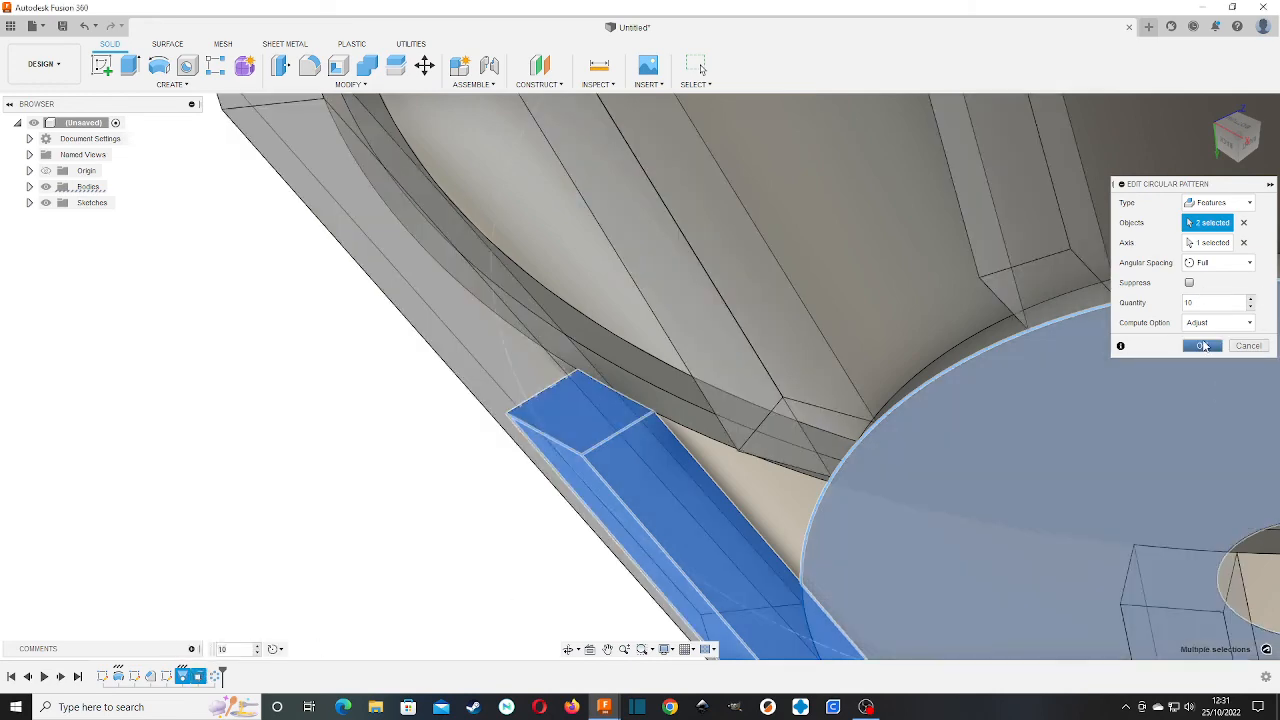
pyautogui.click(1204, 346)
# Inspect the updated ribs against the chamfered rim, viewing the part from the open end, the side and the narrow end
pyautogui.scroll(-5, 824, 528)
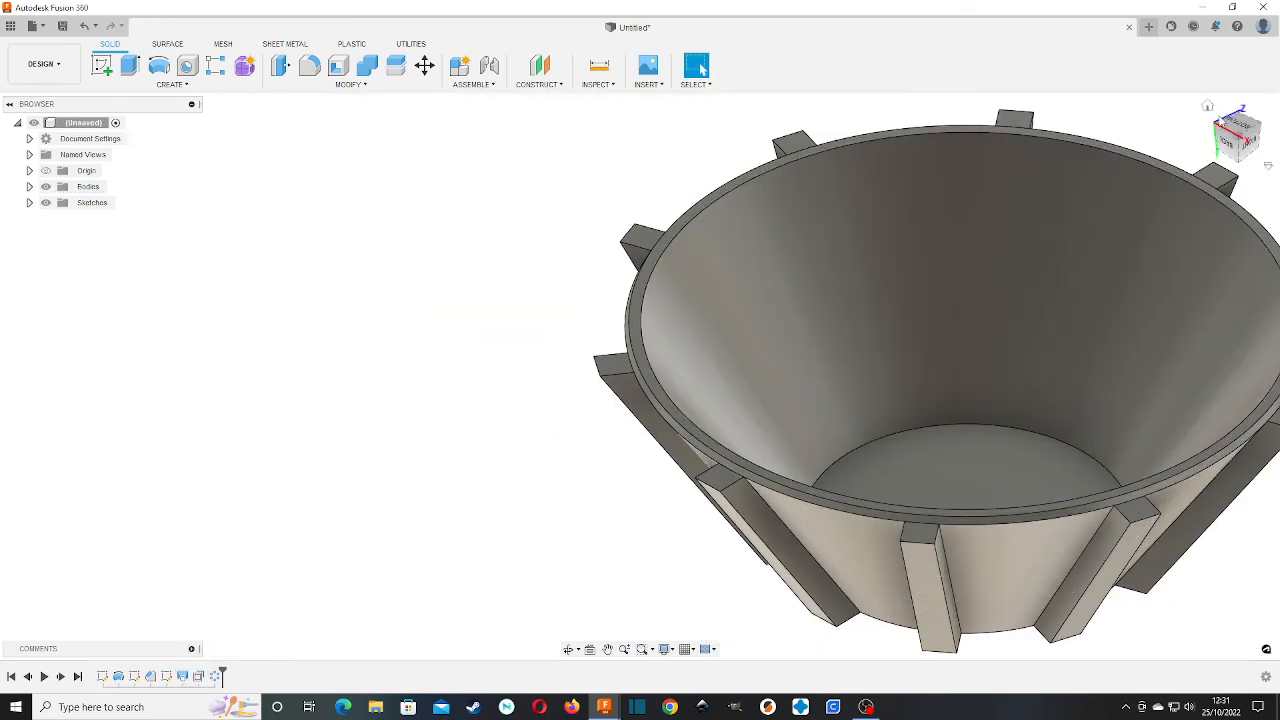
pyautogui.moveTo(1237, 132); pyautogui.dragTo(1200, 22)
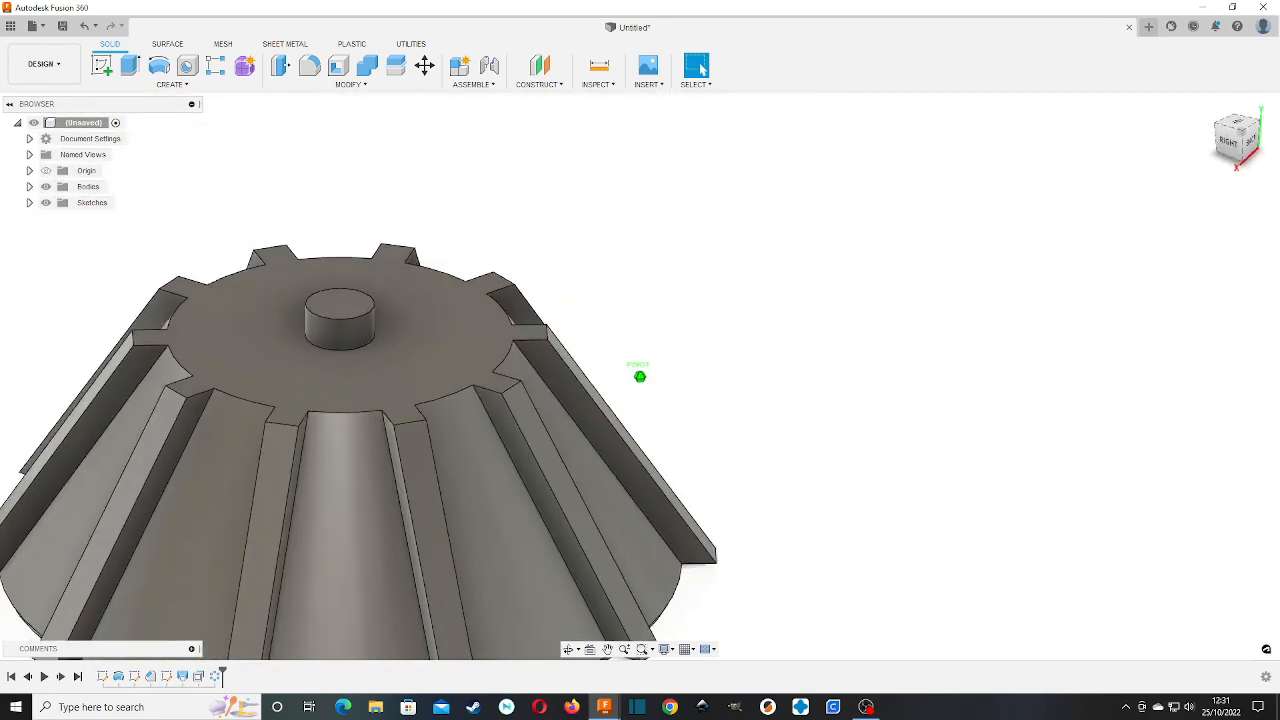
pyautogui.moveTo(1010, 505)
pyautogui.keyDown('shift'); pyautogui.mouseDown(button='middle')
pyautogui.moveTo(1220, 355)
pyautogui.moveTo(1130, 375)
pyautogui.moveTo(1090, 437)
pyautogui.mouseUp(button='middle'); pyautogui.keyUp('shift')
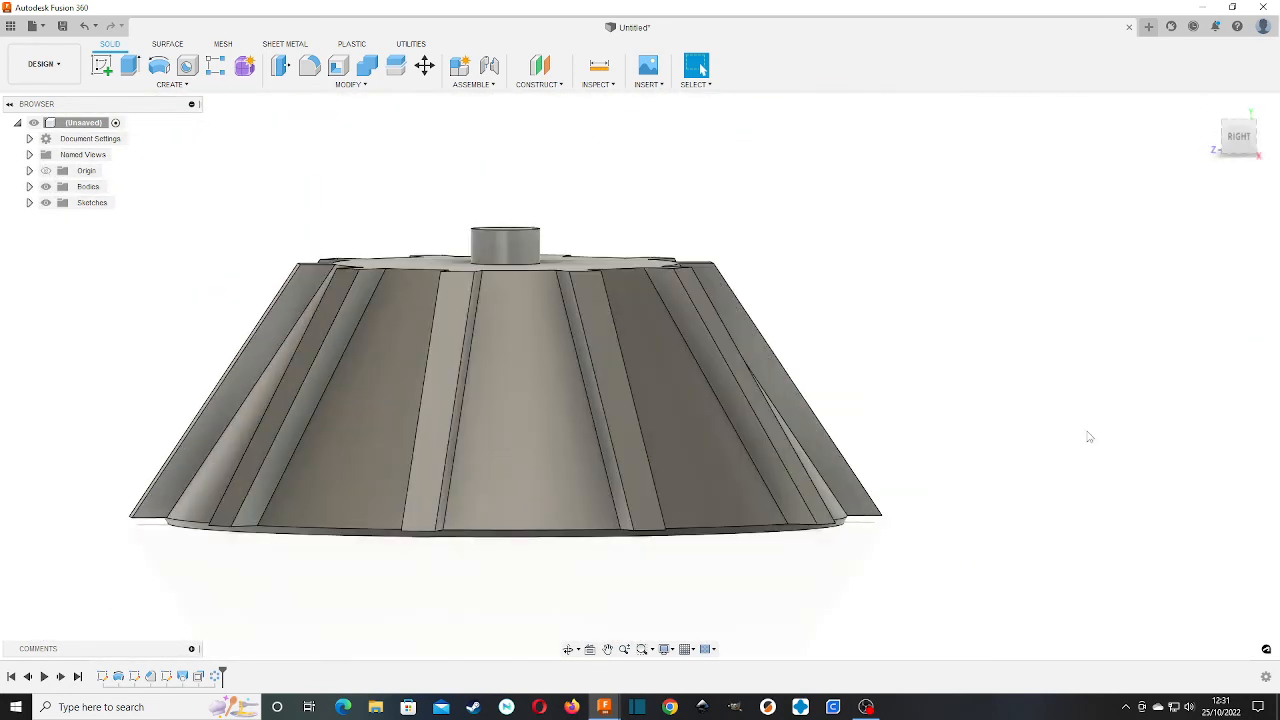
pyautogui.scroll(-3, 1082, 448)
pyautogui.moveTo(1226, 126); pyautogui.dragTo(1206, 130)
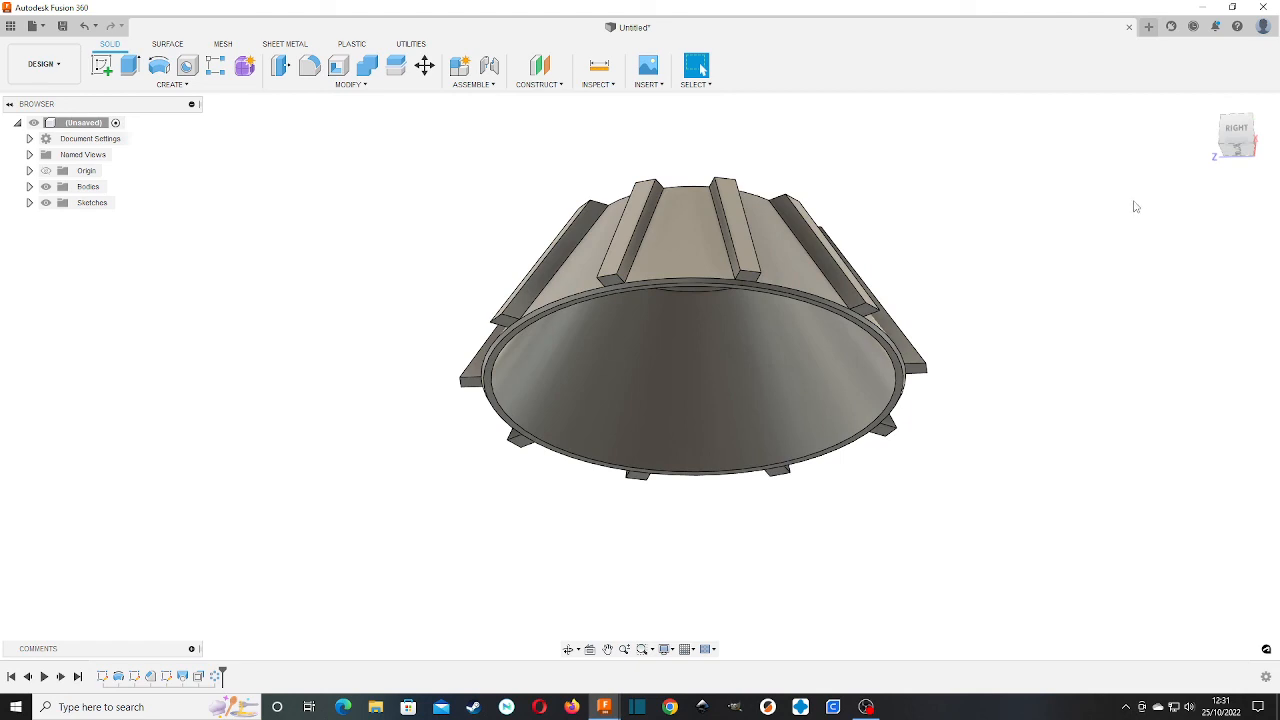
pyautogui.moveTo(1238, 139); pyautogui.dragTo(1277, 238)
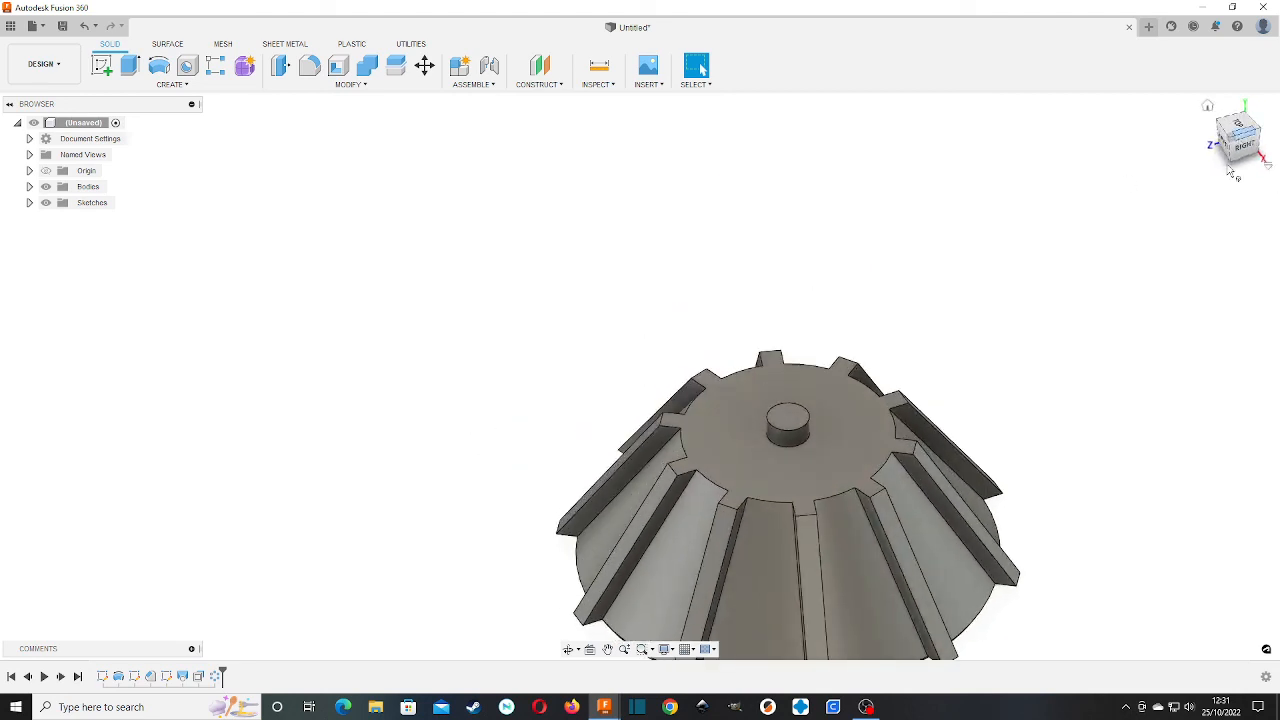
pyautogui.moveTo(1091, 279); pyautogui.dragTo(991, 169, button='middle')
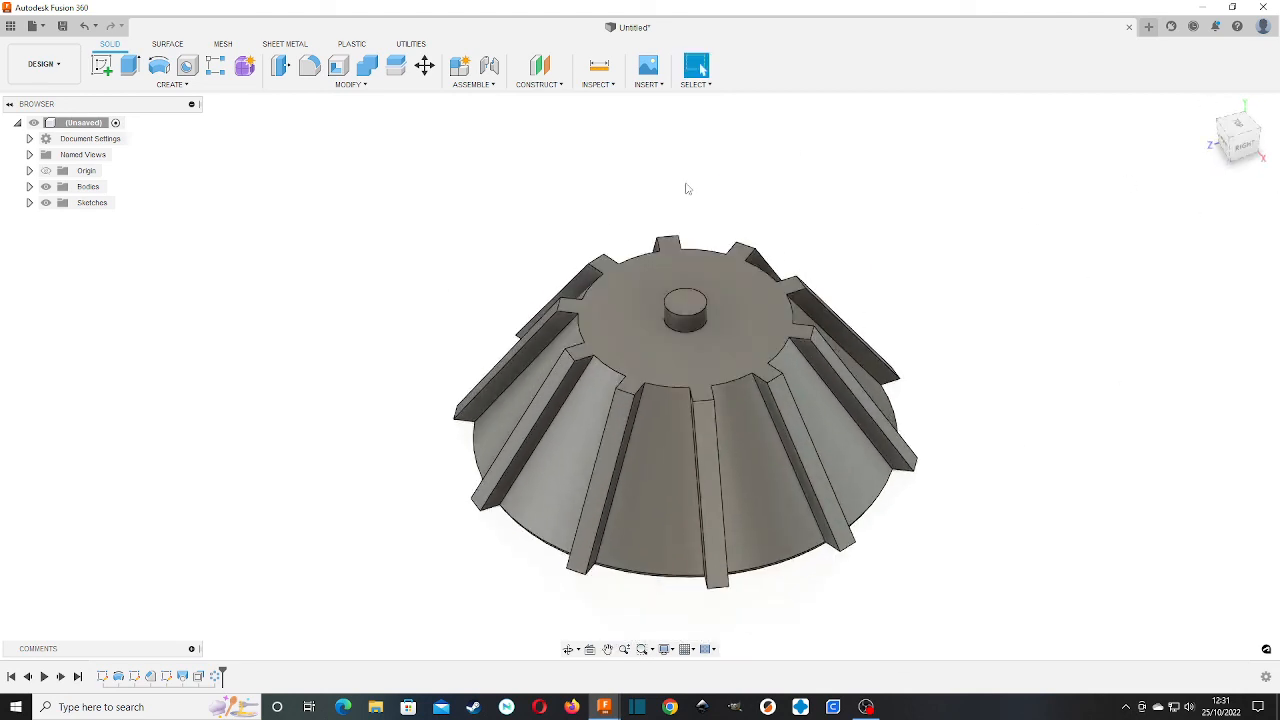